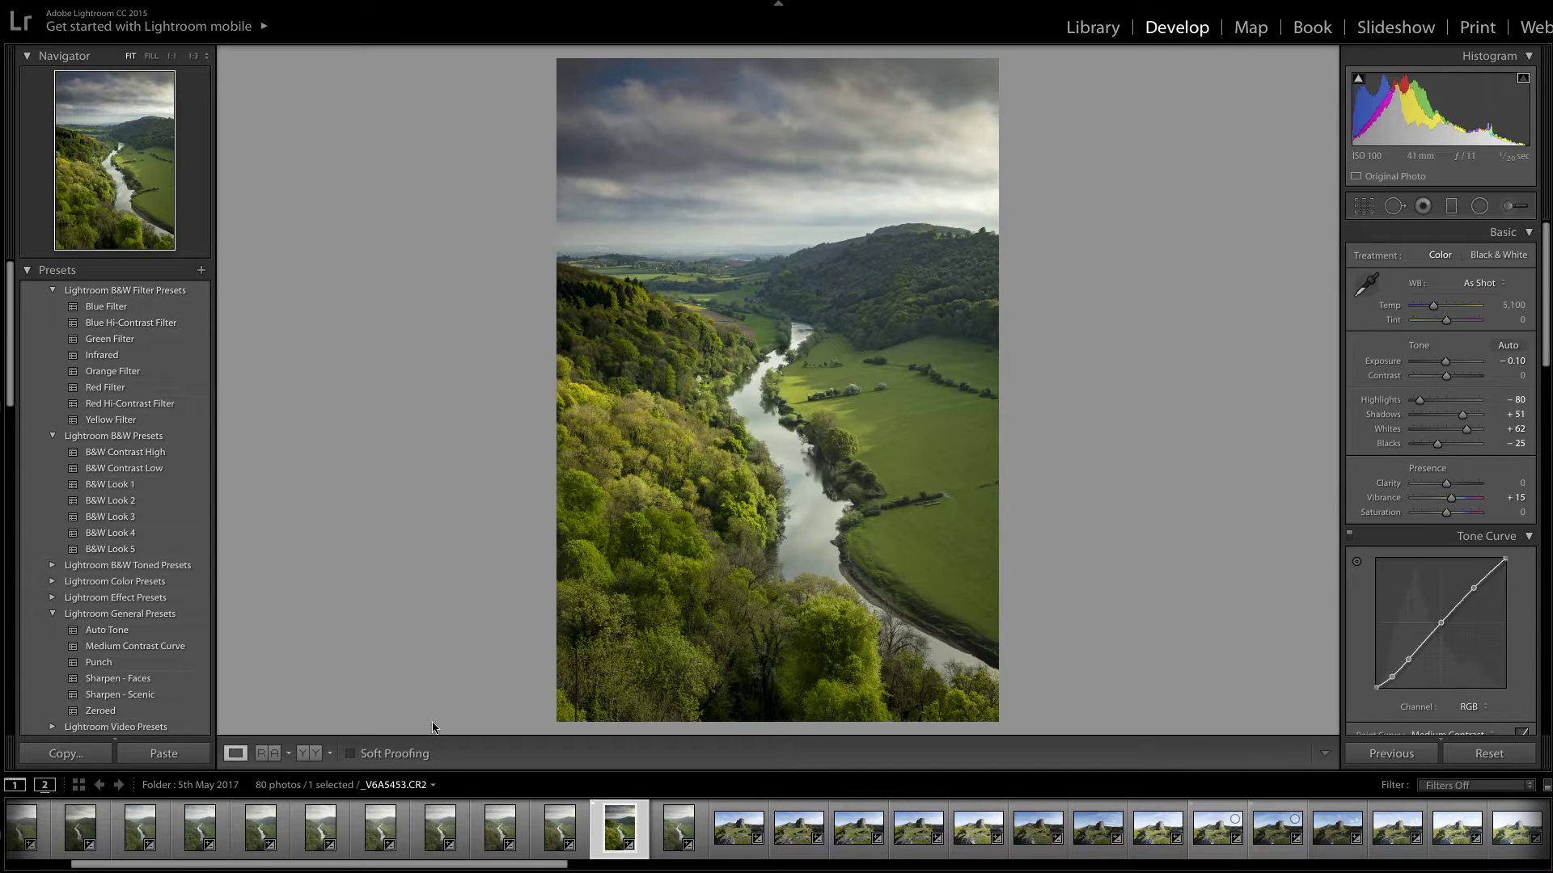
Compare the river valley photo before and after side by side, and reset all its develop settings
left_click(309, 757)
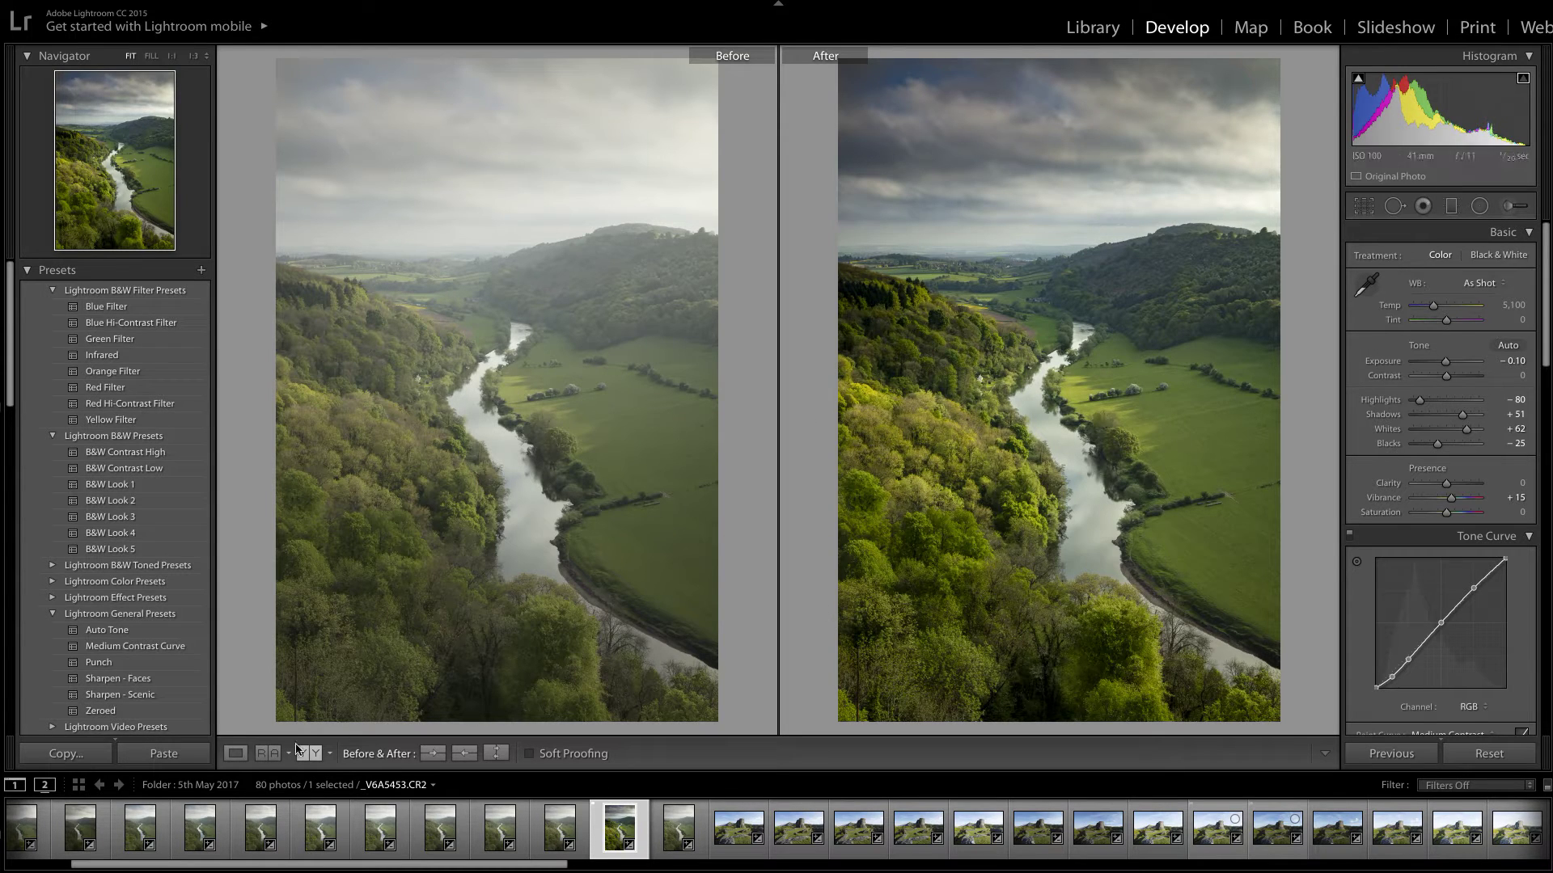
left_click(235, 754)
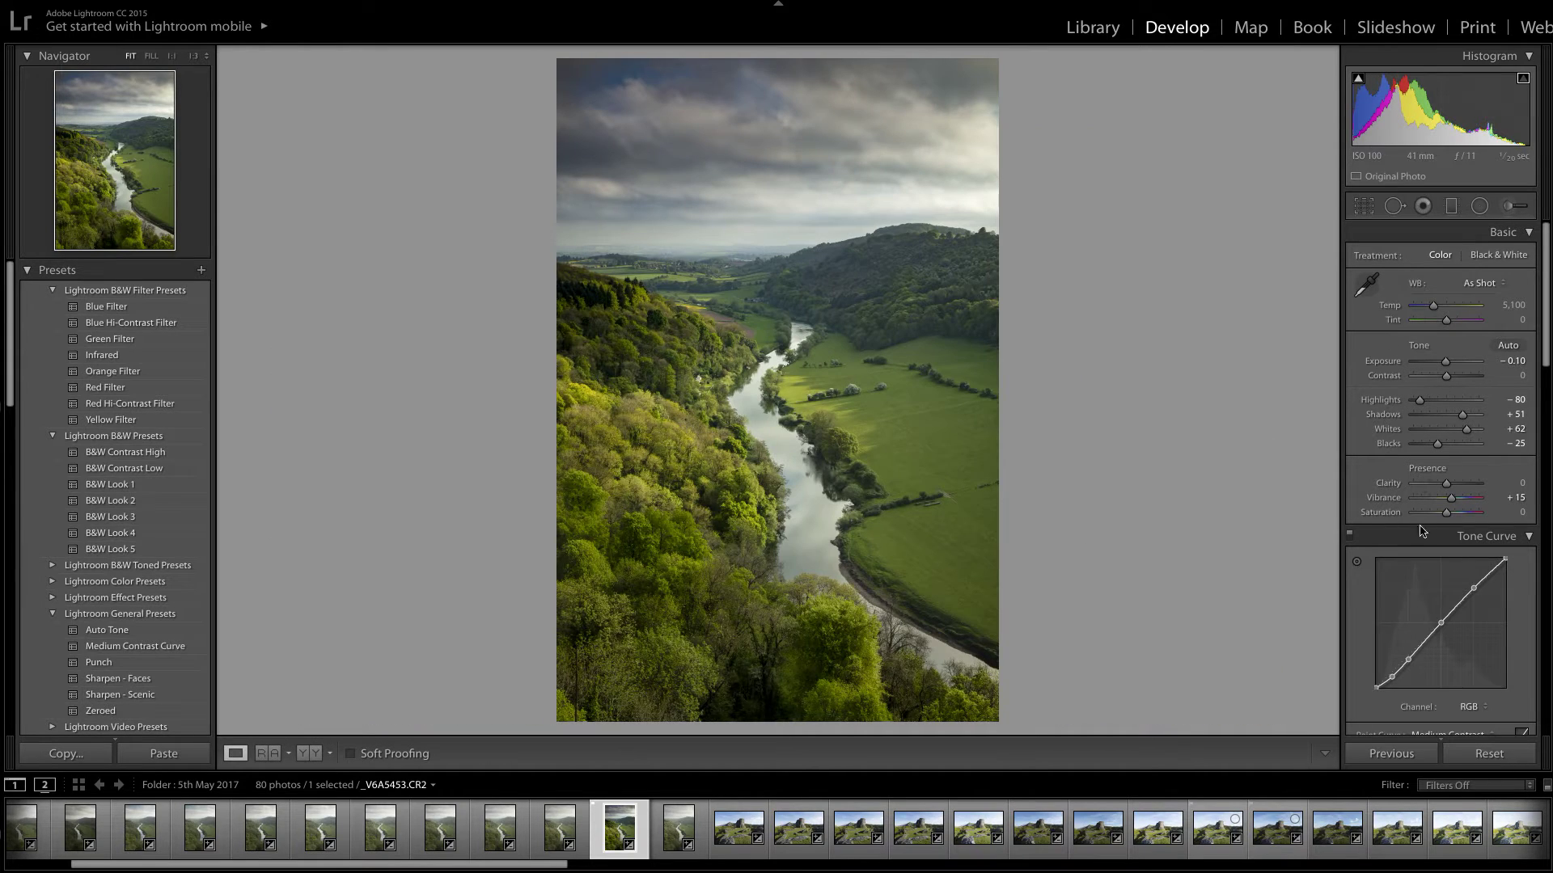
left_click(1491, 754)
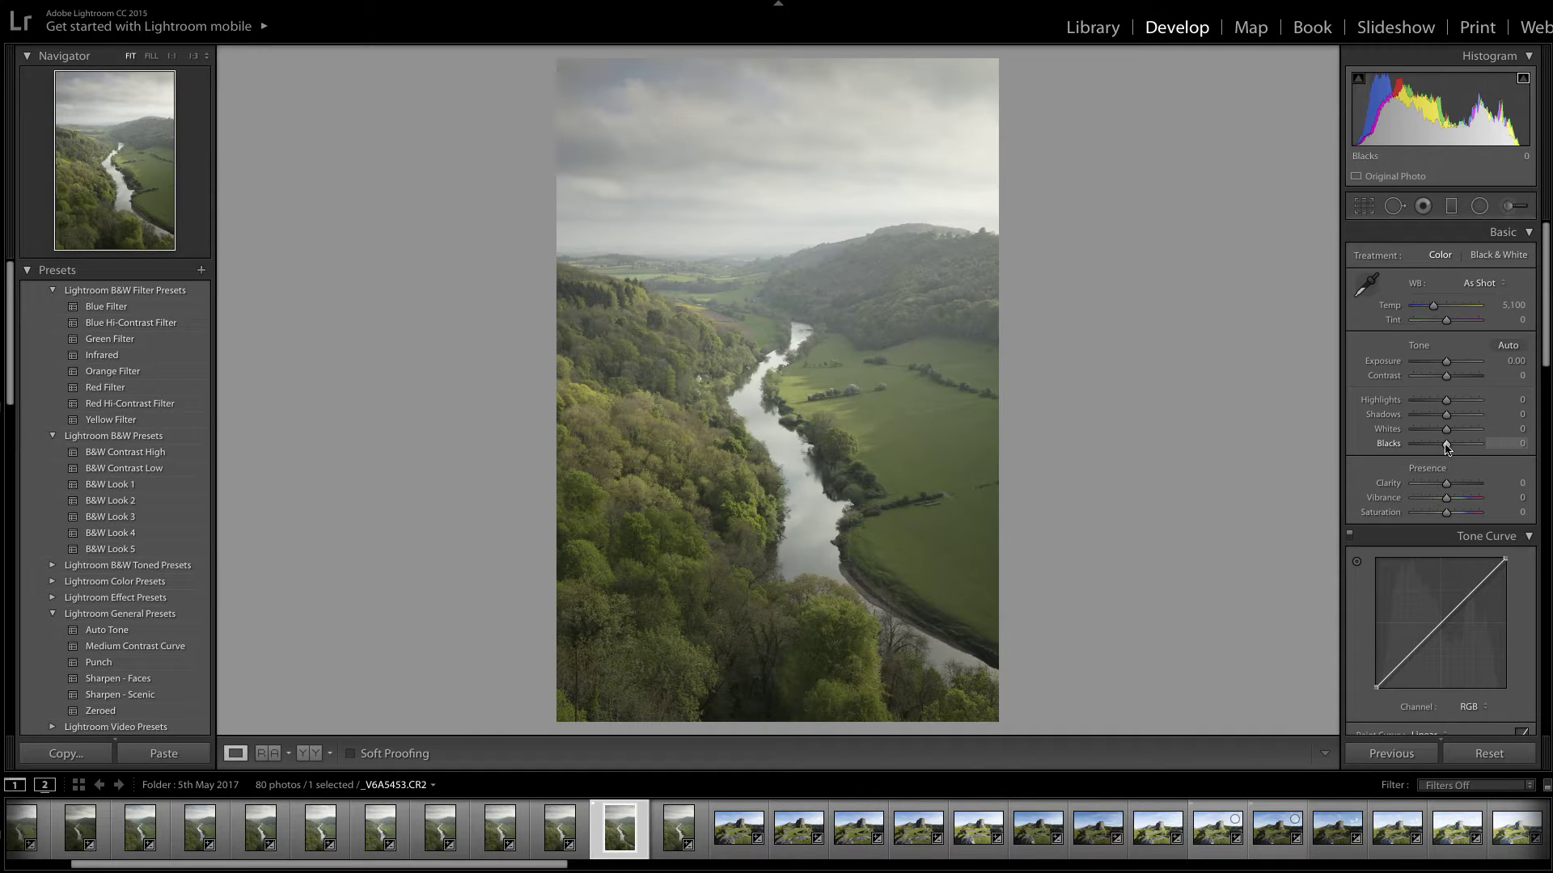
Set the photo's Blacks to −23 and Whites to +43 in the basic tone adjustments
key("alt")
left_click_drag(1447, 450, 1433, 449)
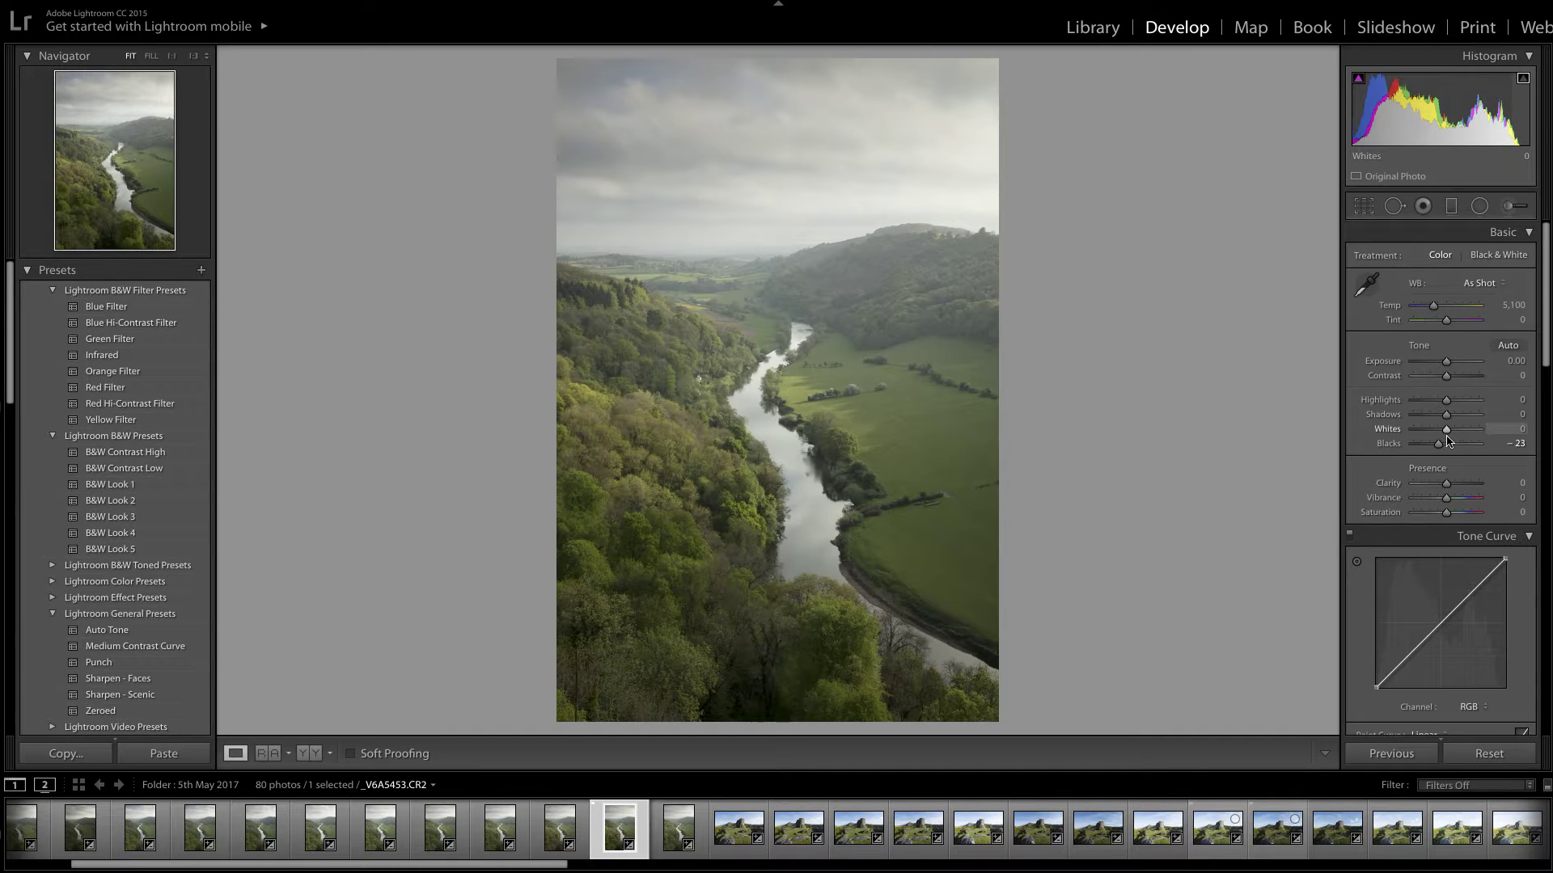
left_click_drag(1447, 429, 1460, 437)
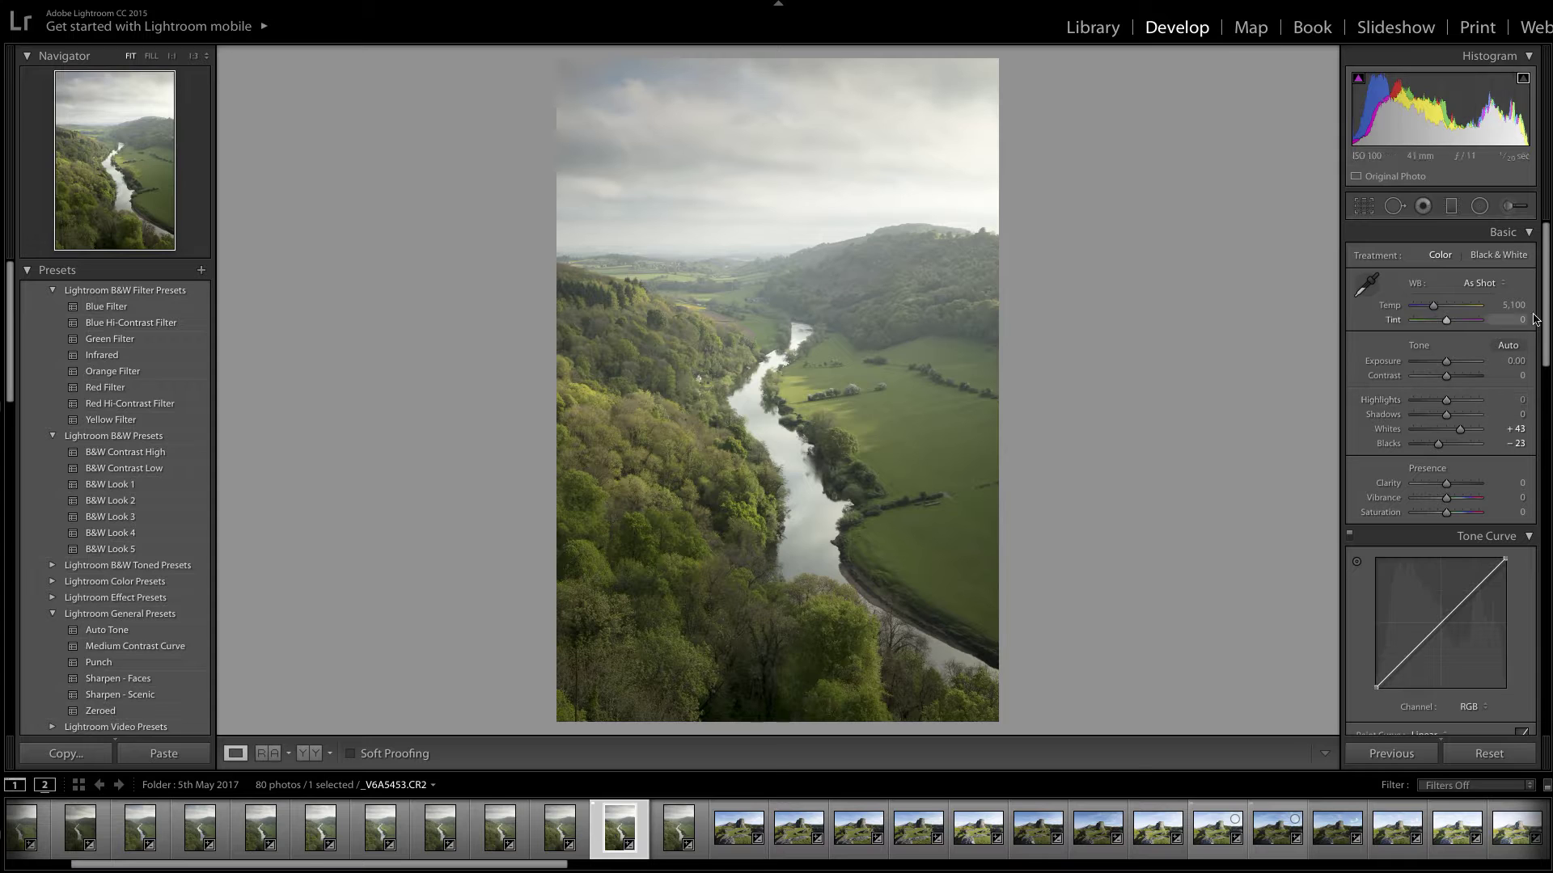
Apply the Medium Contrast point curve to the photo's tone curve
left_click_drag(1546, 315, 1546, 340)
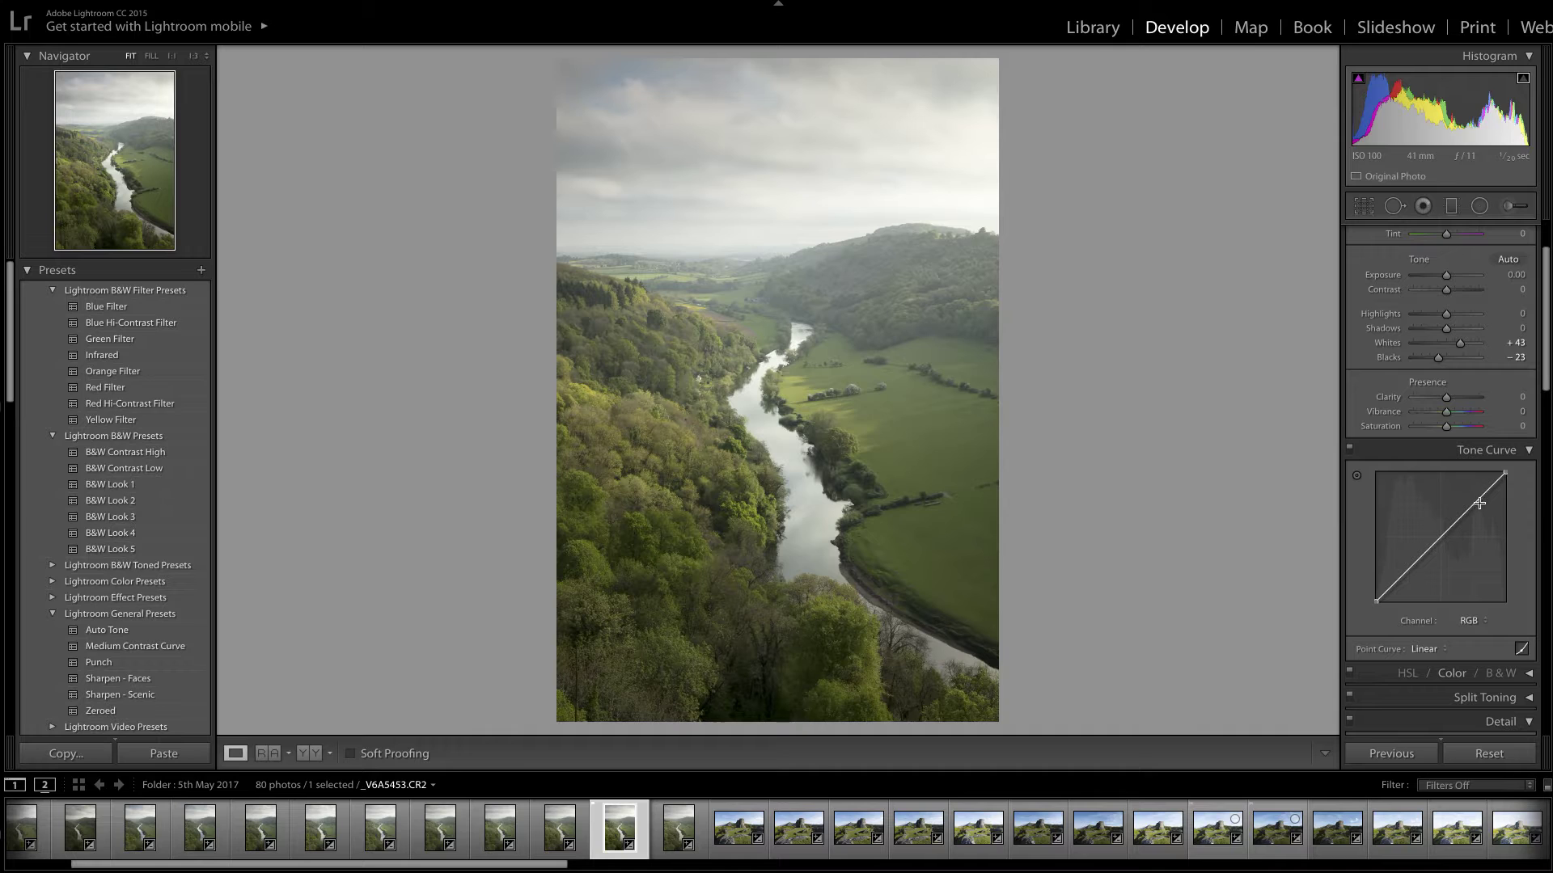
left_click(1445, 652)
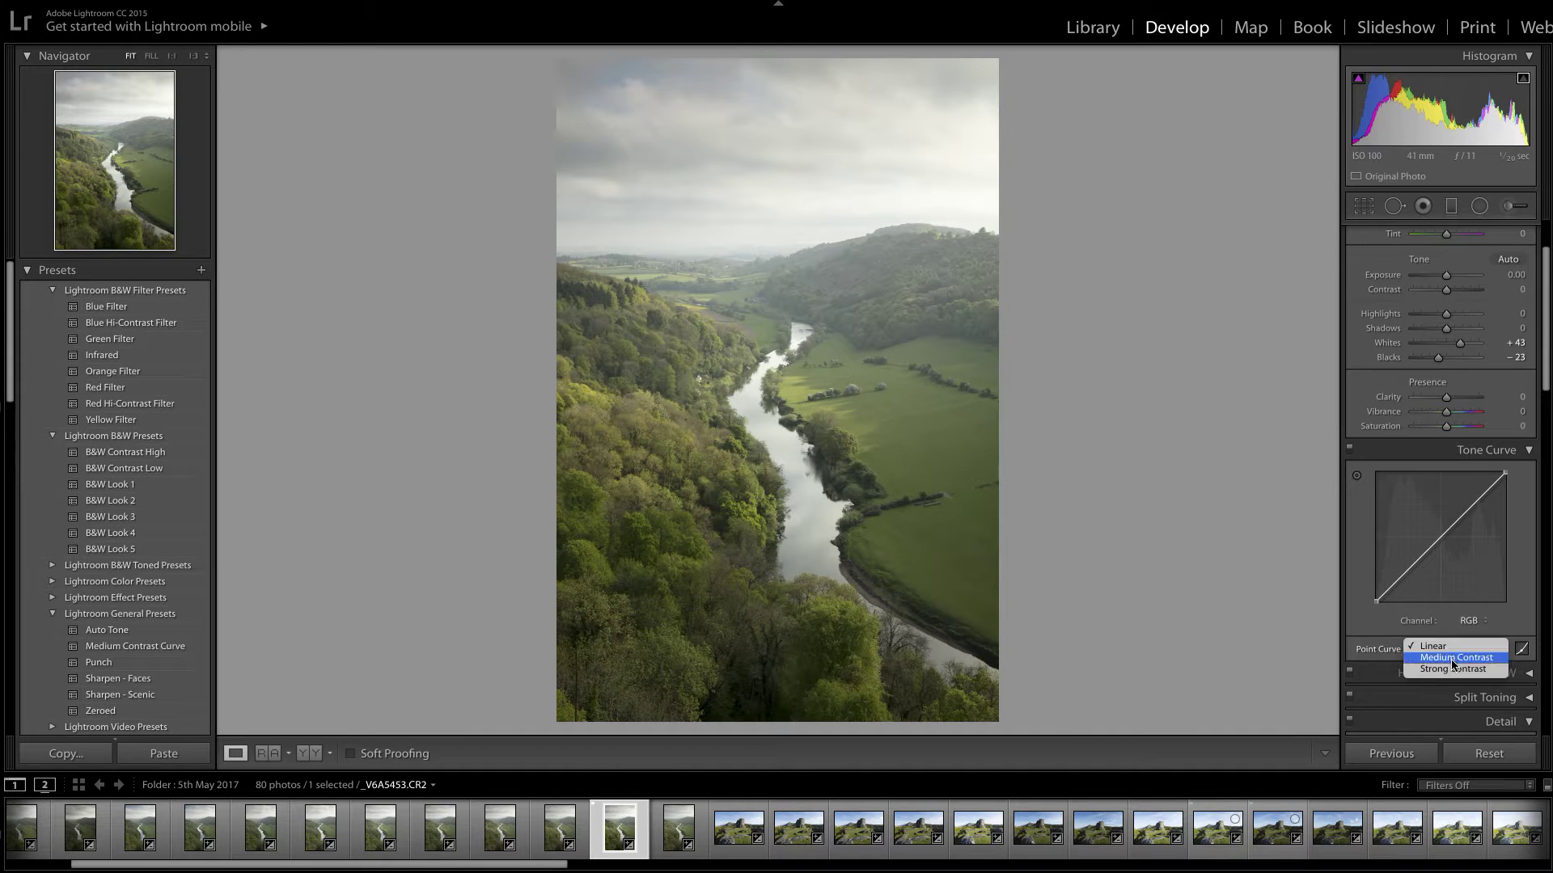
left_click(1450, 659)
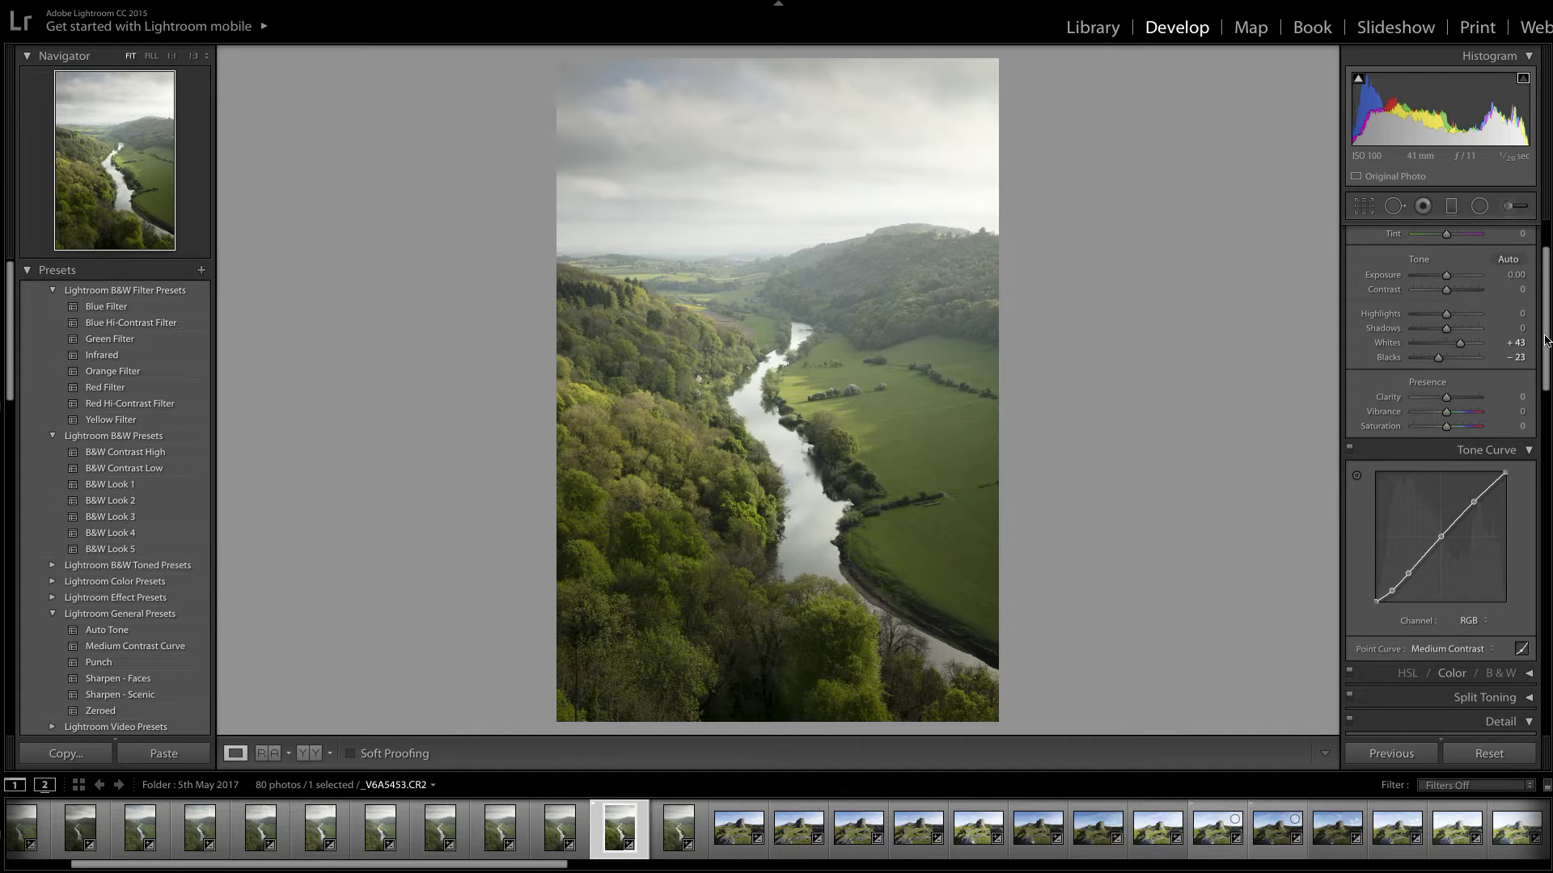
Try a global Dehaze amount of +57 on the whole photo and return it to 0
left_click_drag(1546, 342, 1546, 681)
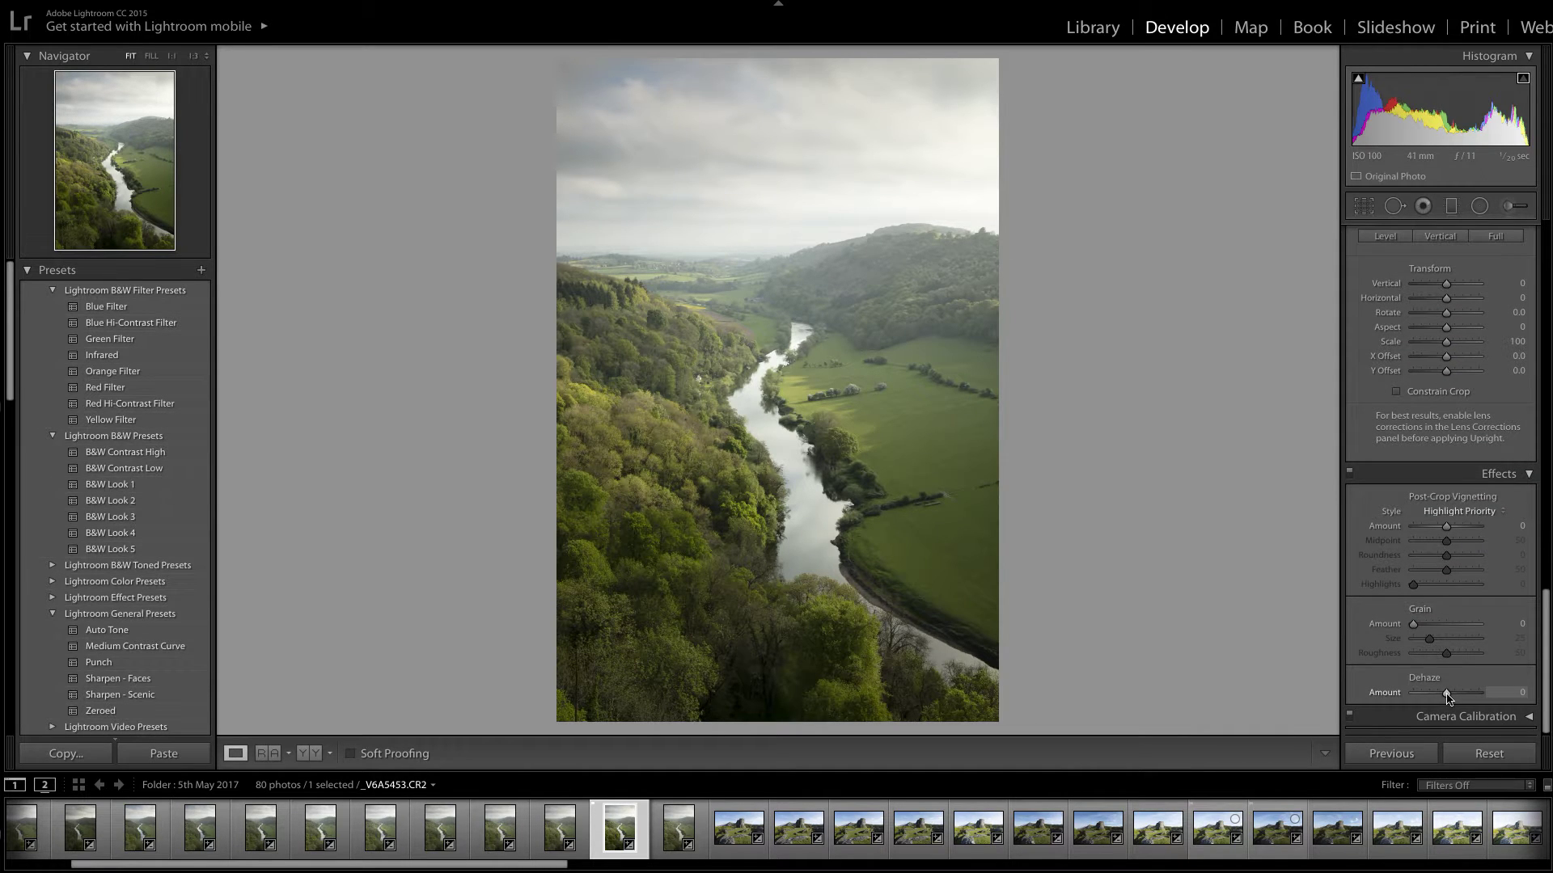
left_click_drag(1448, 697, 1467, 698)
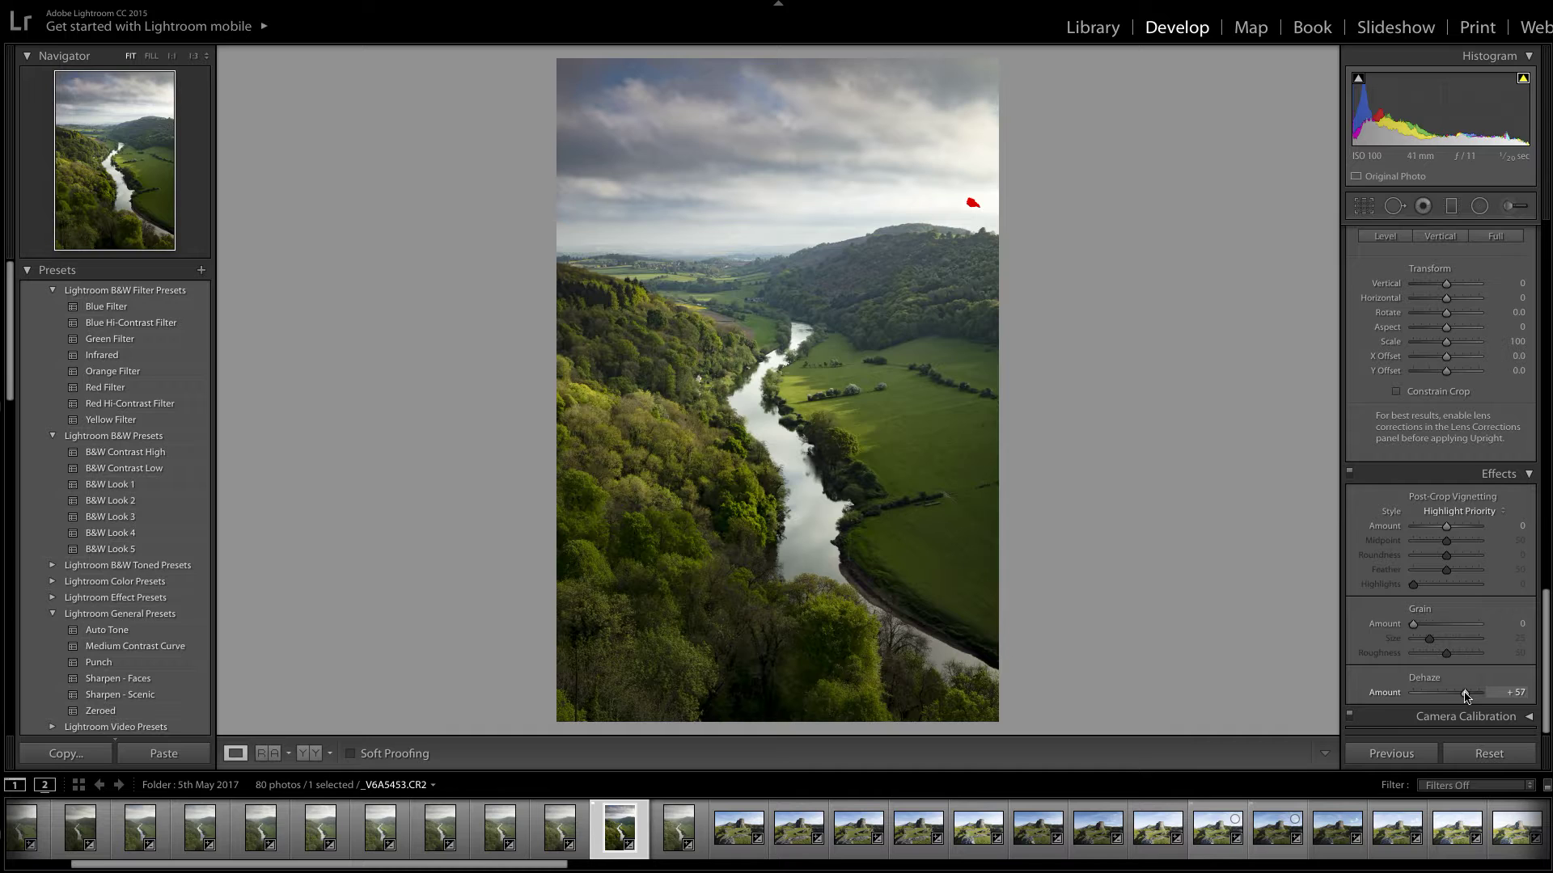
left_click_drag(1466, 697, 1446, 699)
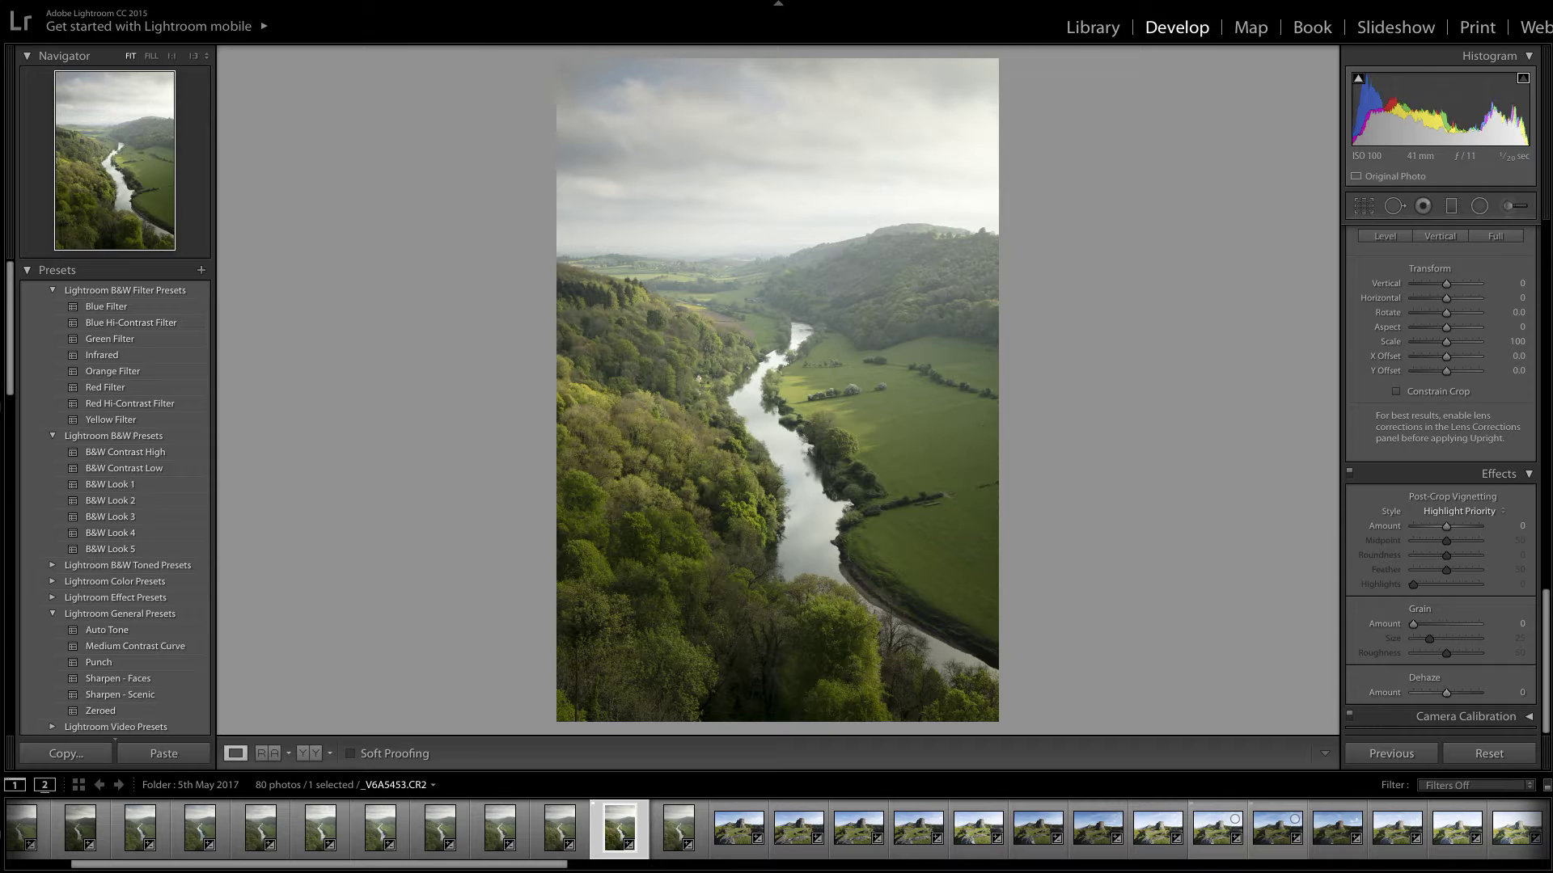
Add a level graduated filter over the sky and distant valley, fading out across the middle of the river
left_click_drag(1547, 590, 1546, 243)
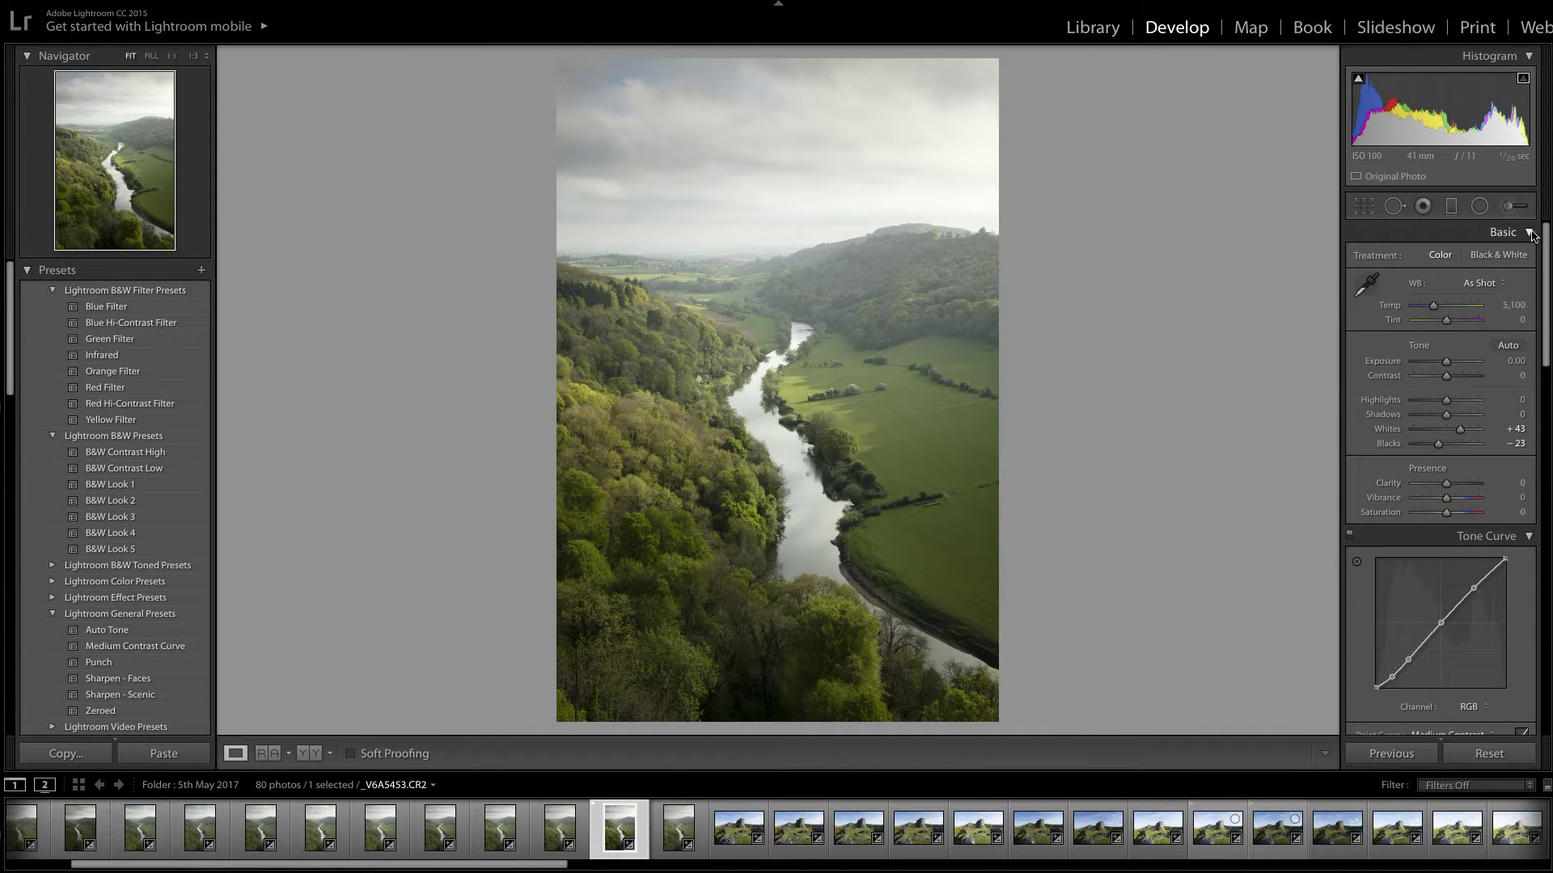
left_click(1451, 208)
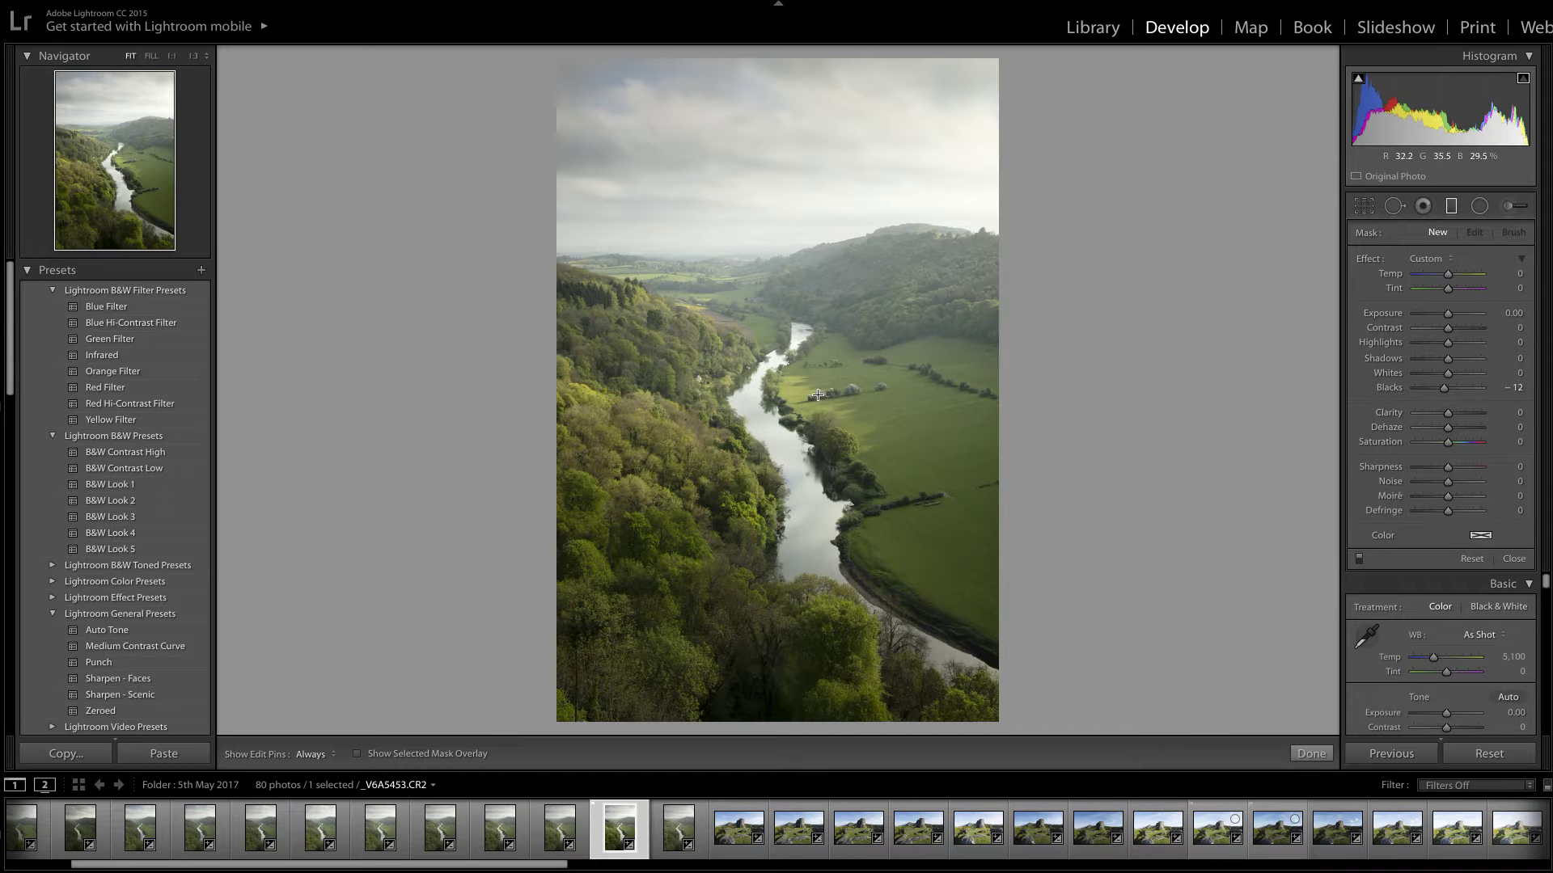
key("shift")
key("shift")
left_click_drag(808, 372, 818, 493)
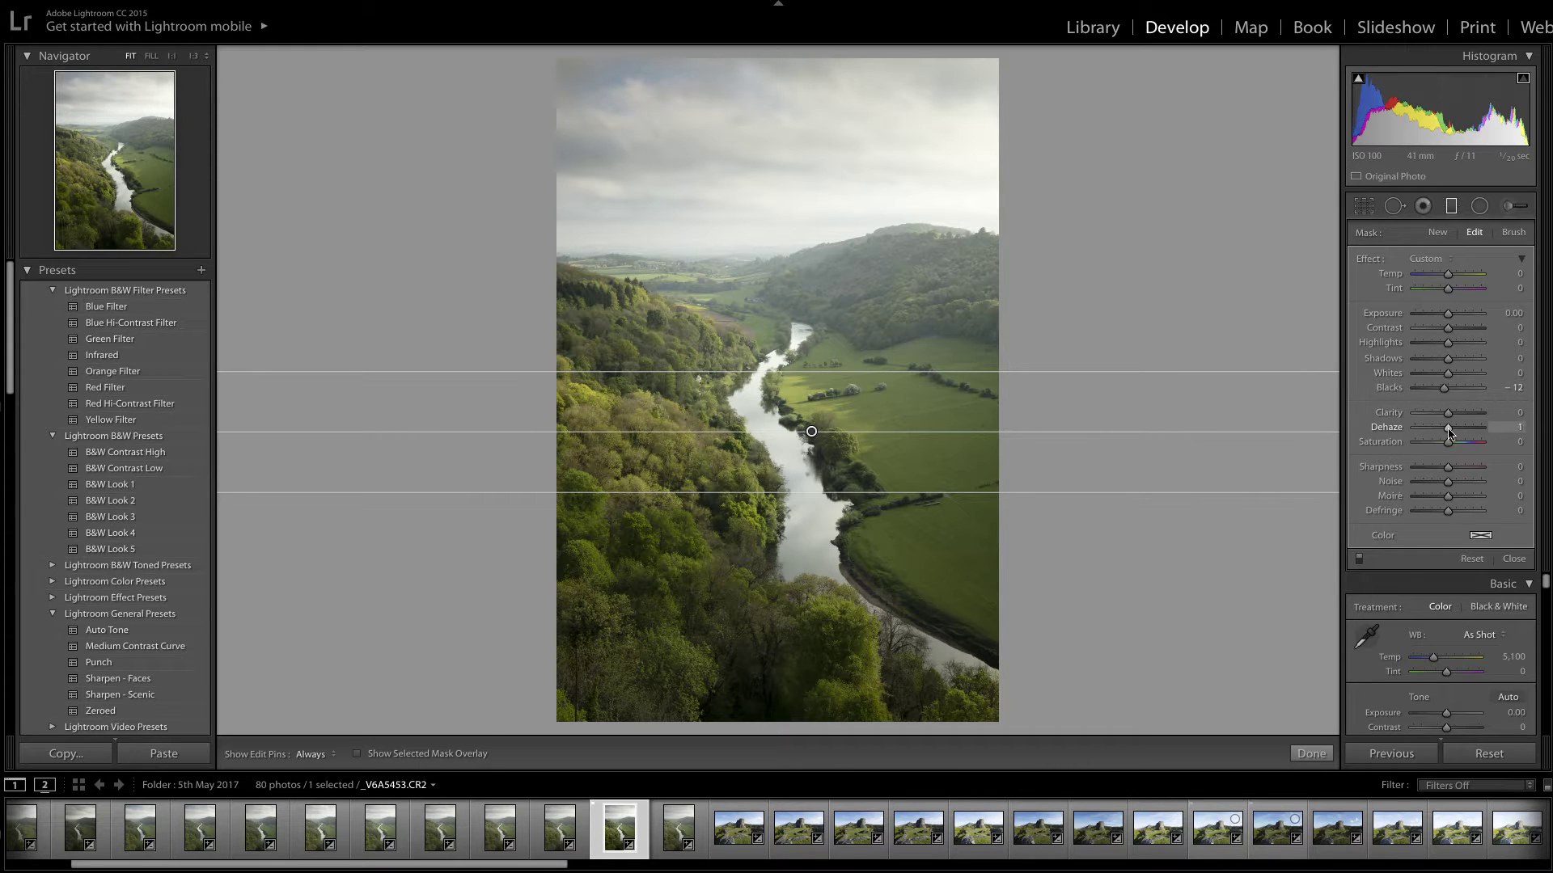
Set the graduated filter's Dehaze to 38 and Highlights to −5, and finish editing it
left_click_drag(1453, 433, 1459, 435)
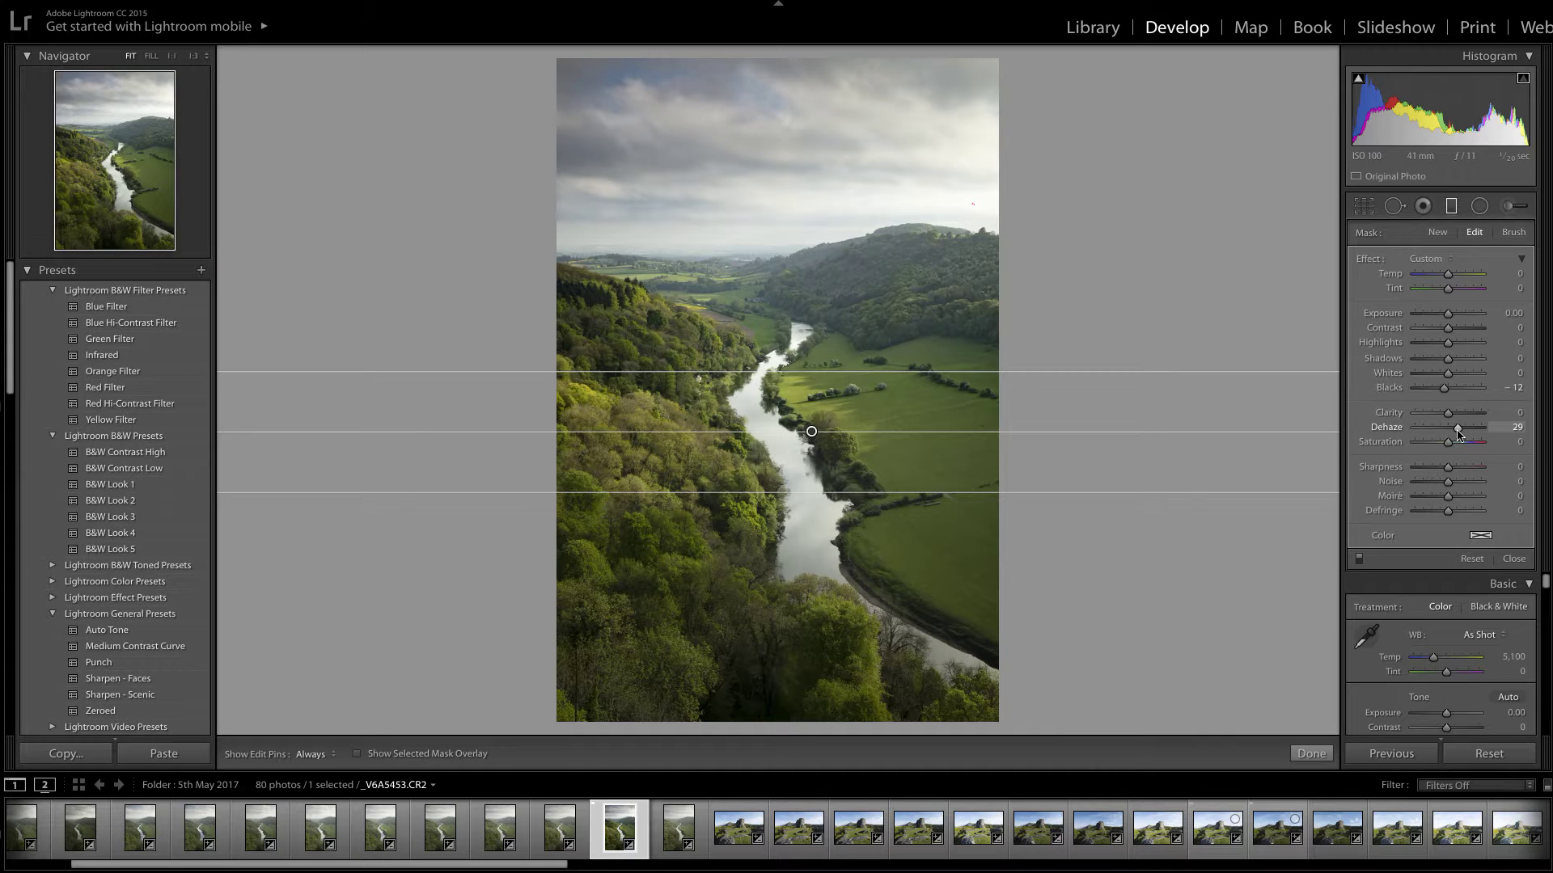
left_click_drag(1459, 433, 1465, 435)
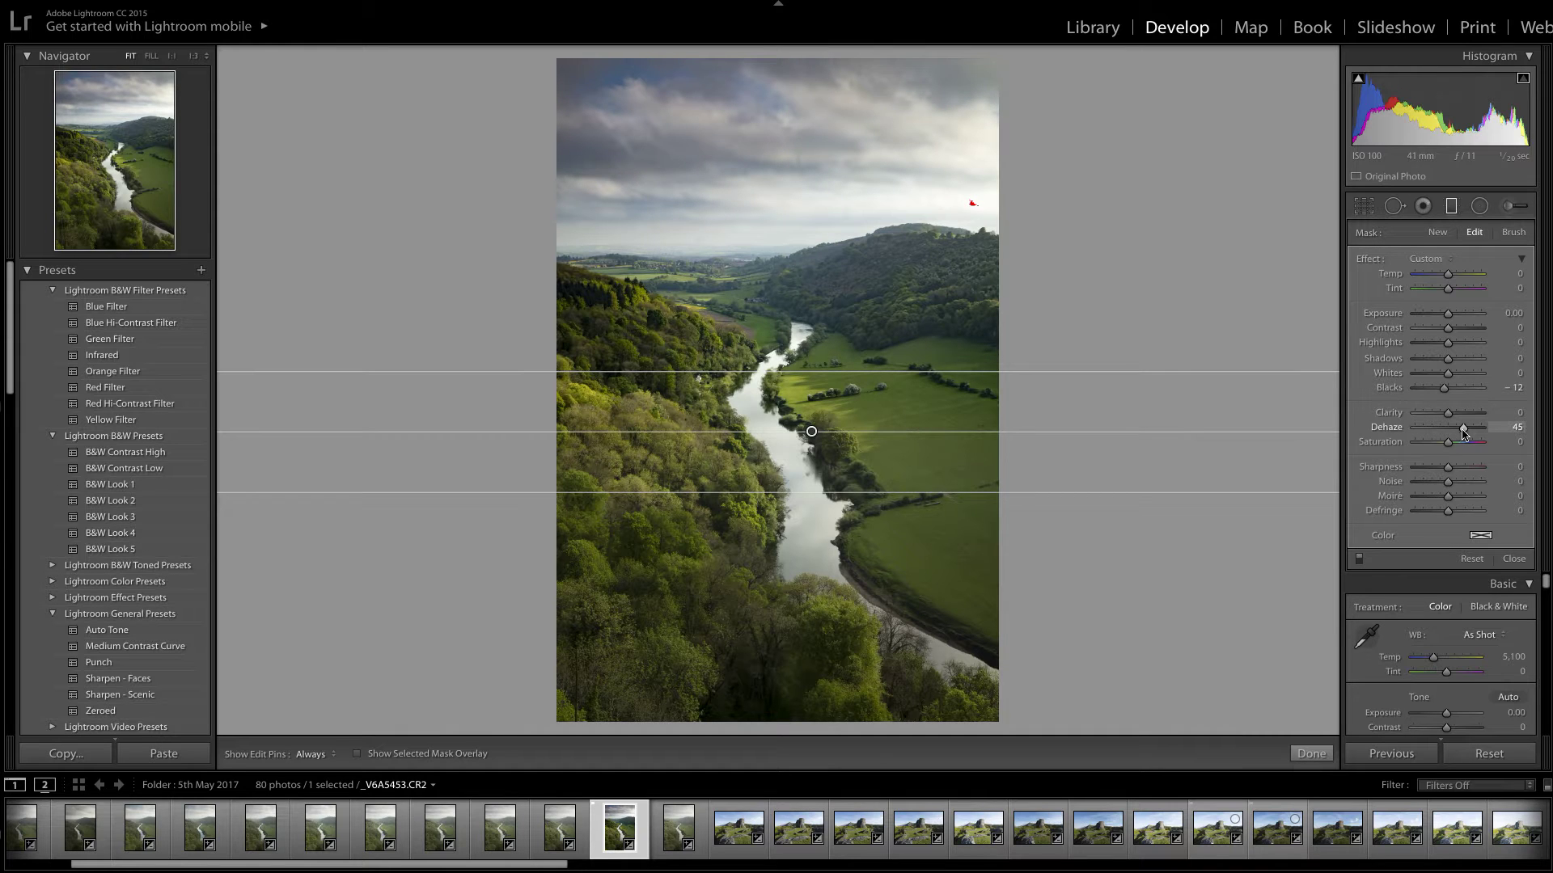
left_click_drag(1463, 435, 1462, 433)
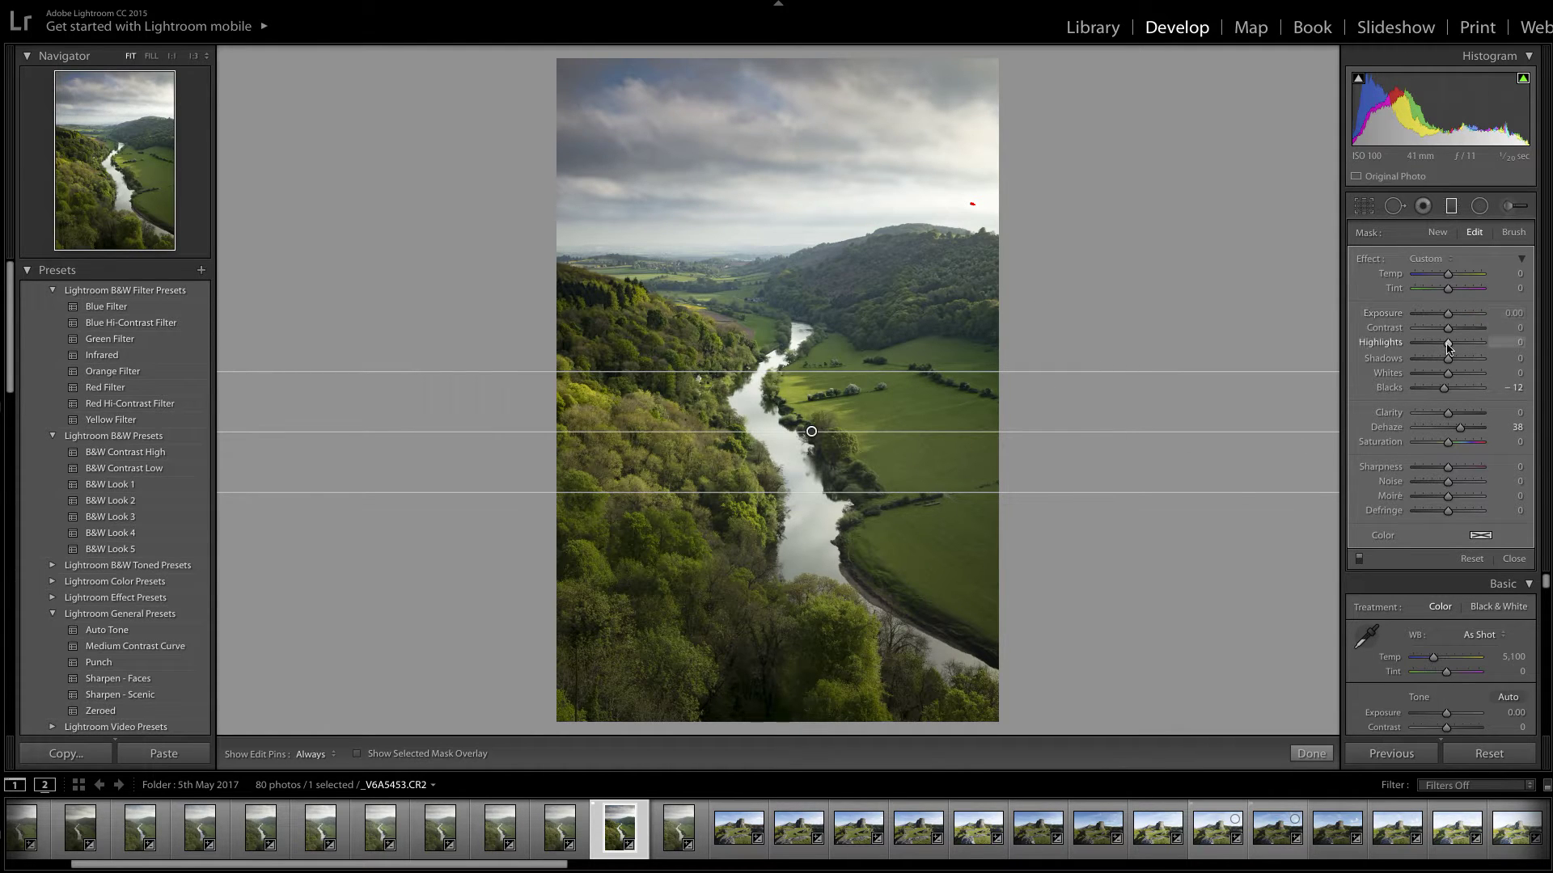
left_click_drag(1448, 347, 1445, 350)
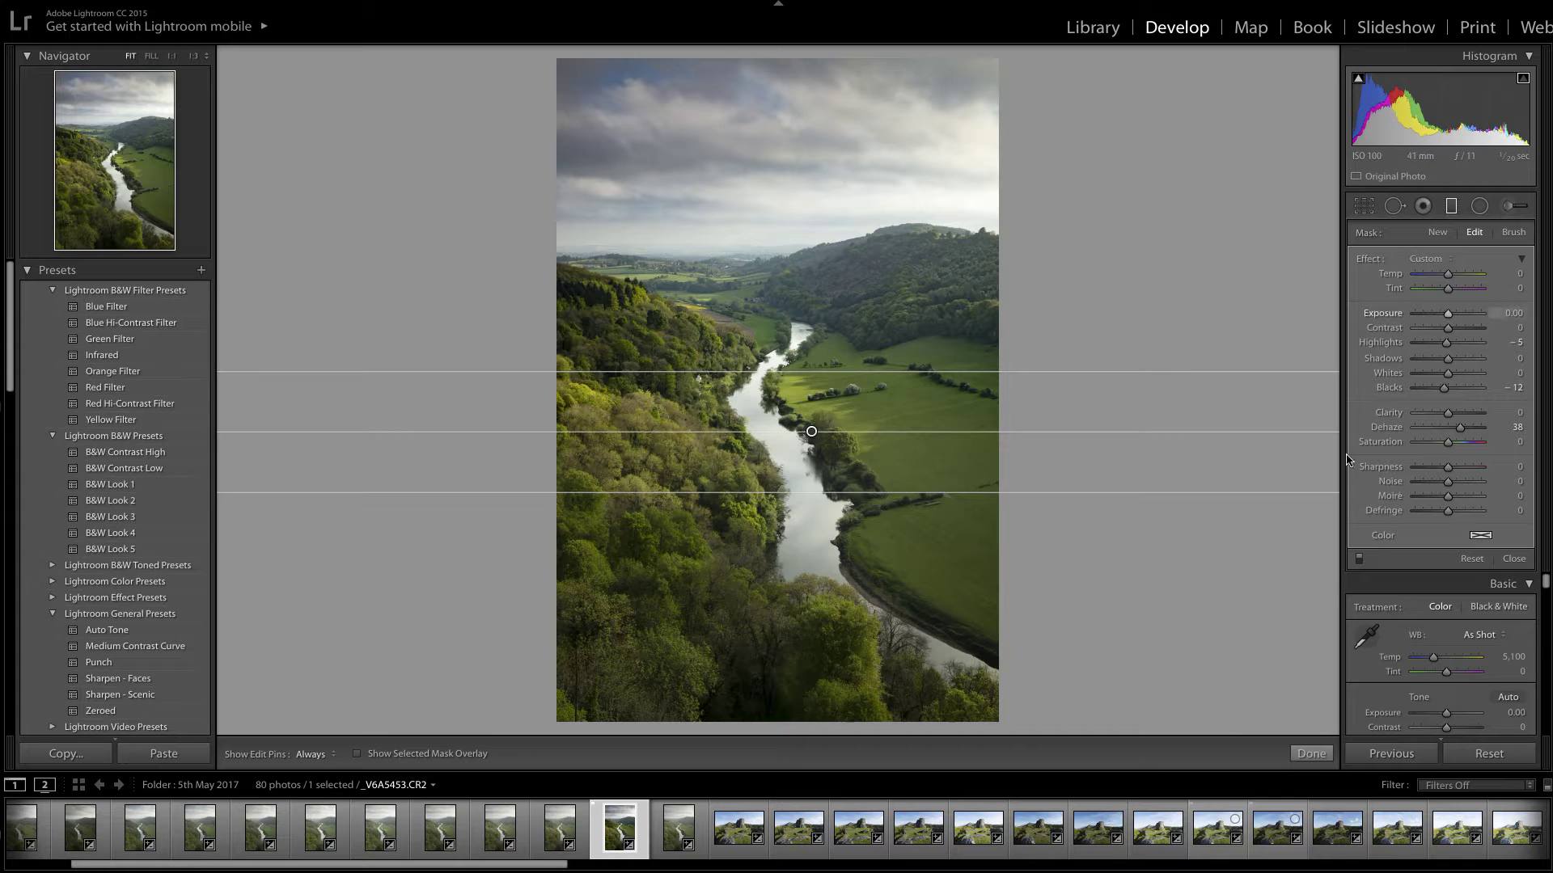
left_click(1310, 753)
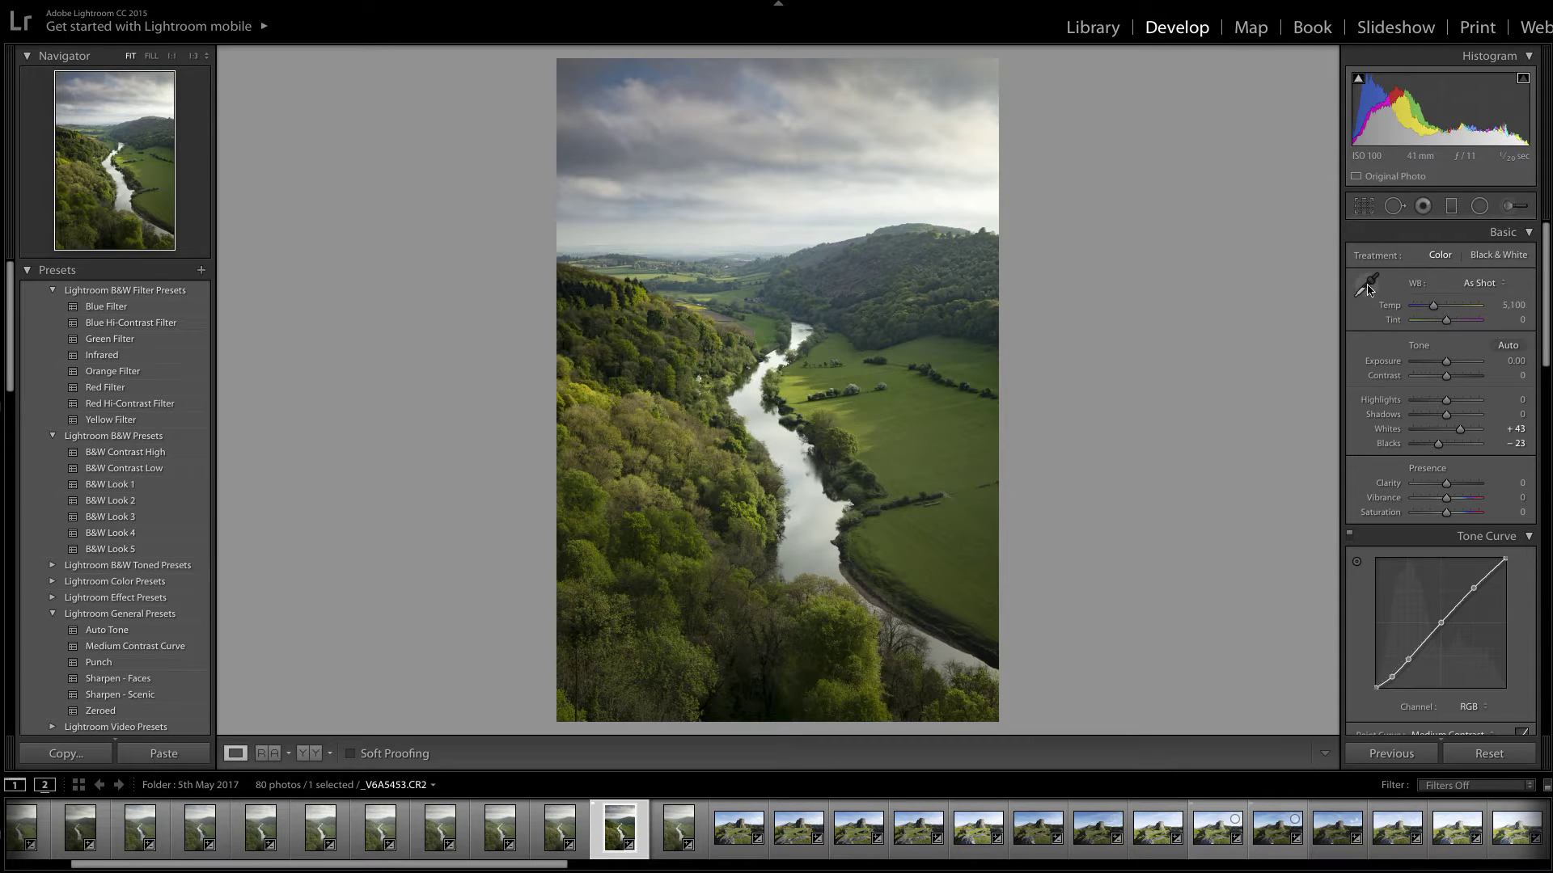
Add a second graduated filter fading across the horizon hills, with Highlights −18, Contrast 22 and Exposure 0.03
left_click(1451, 206)
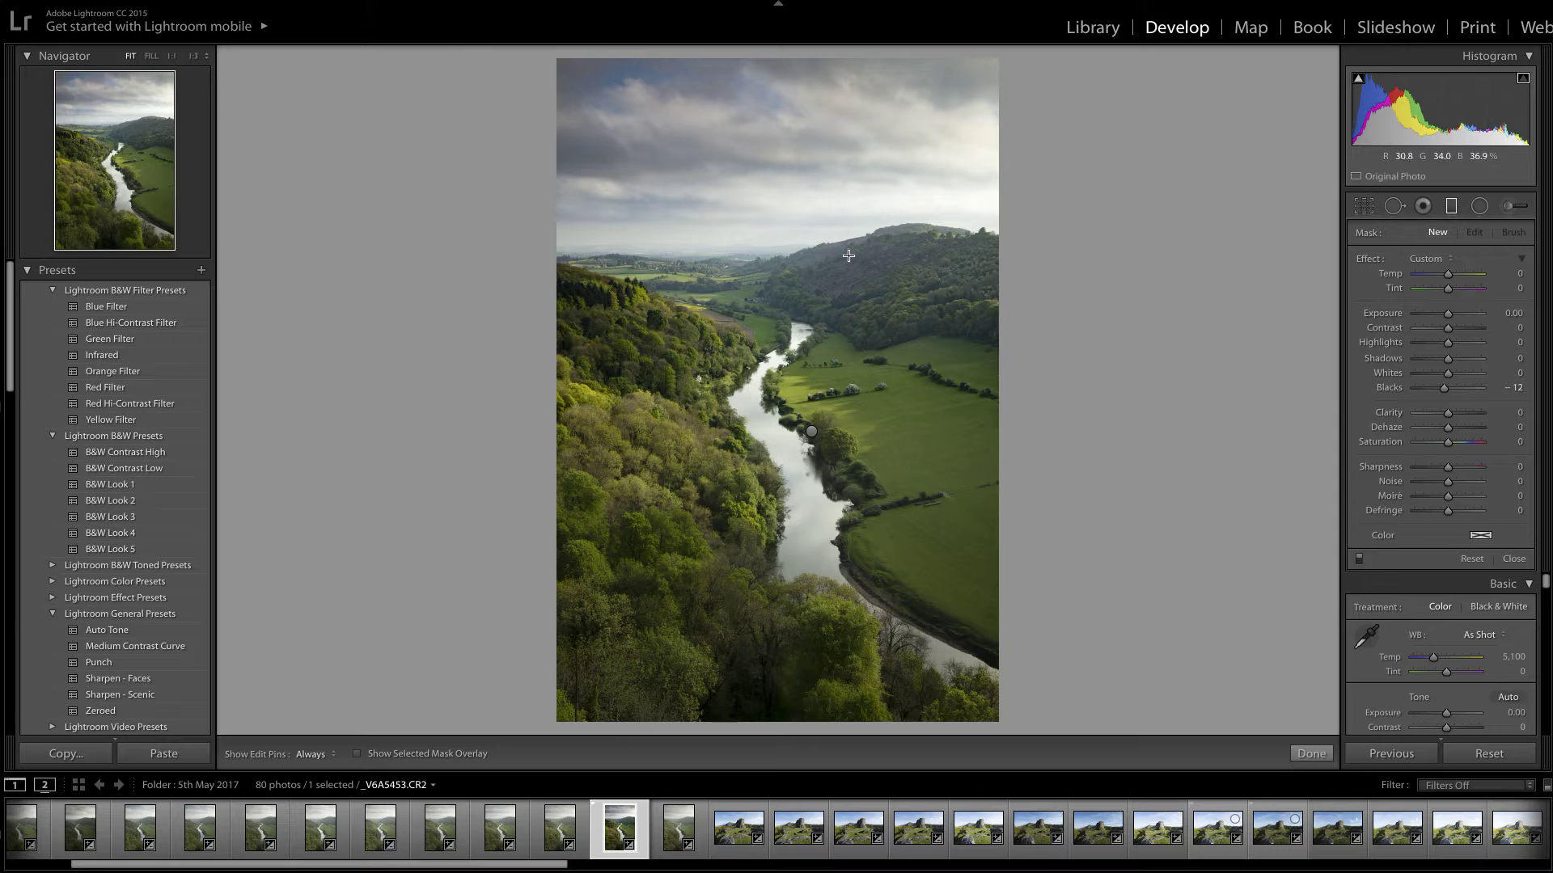
mouse_move(837, 234)
left_mouse_down()
mouse_move(840, 288)
mouse_move(828, 283)
left_mouse_up()
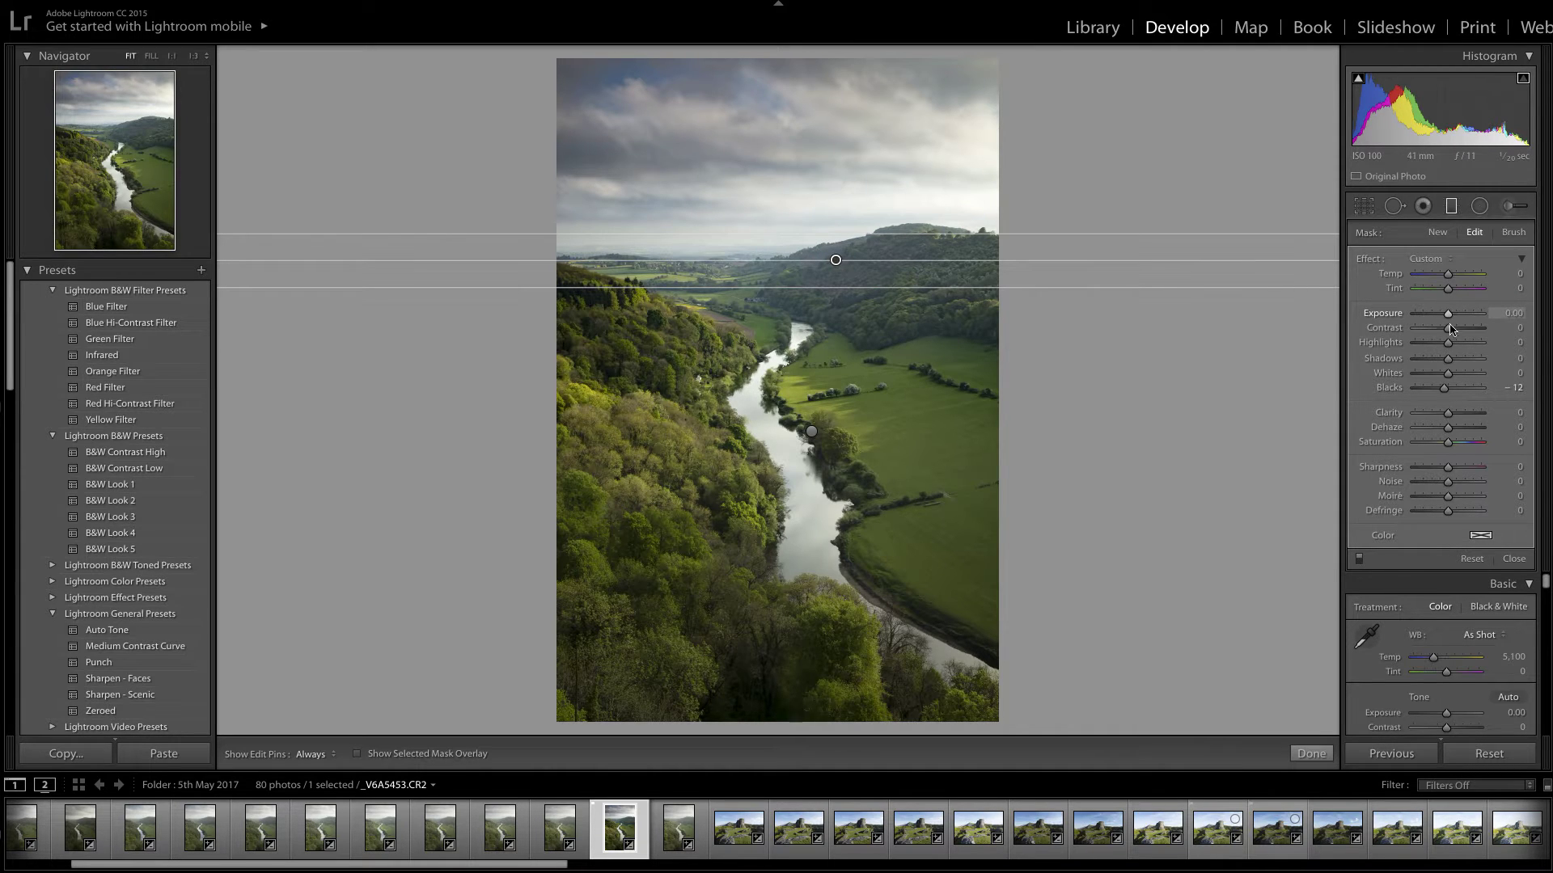
left_click_drag(1445, 345, 1441, 347)
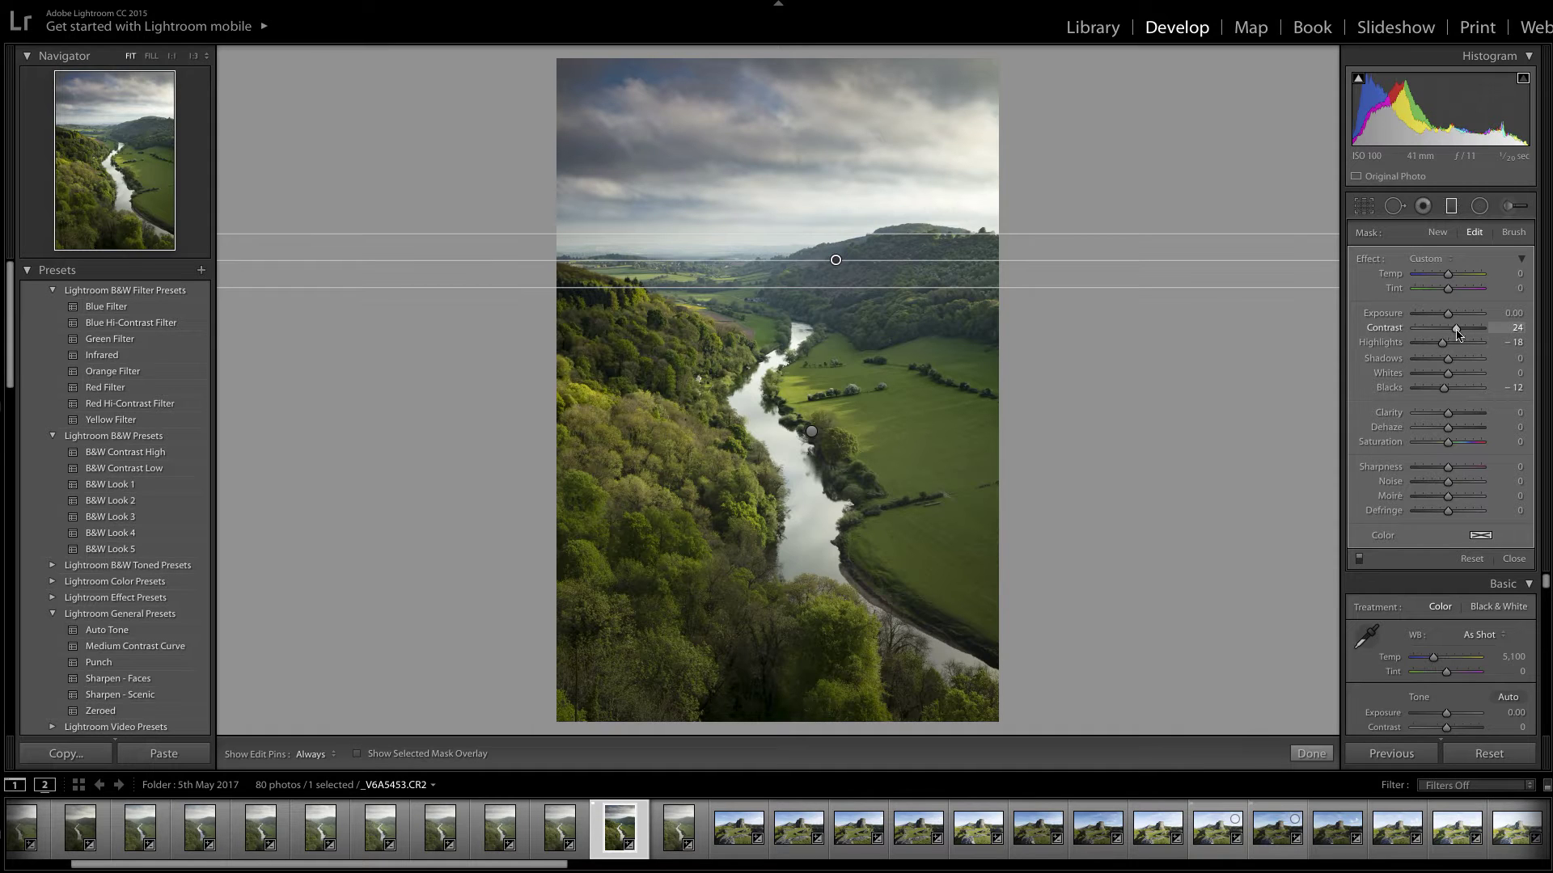
left_click_drag(1450, 334, 1447, 320)
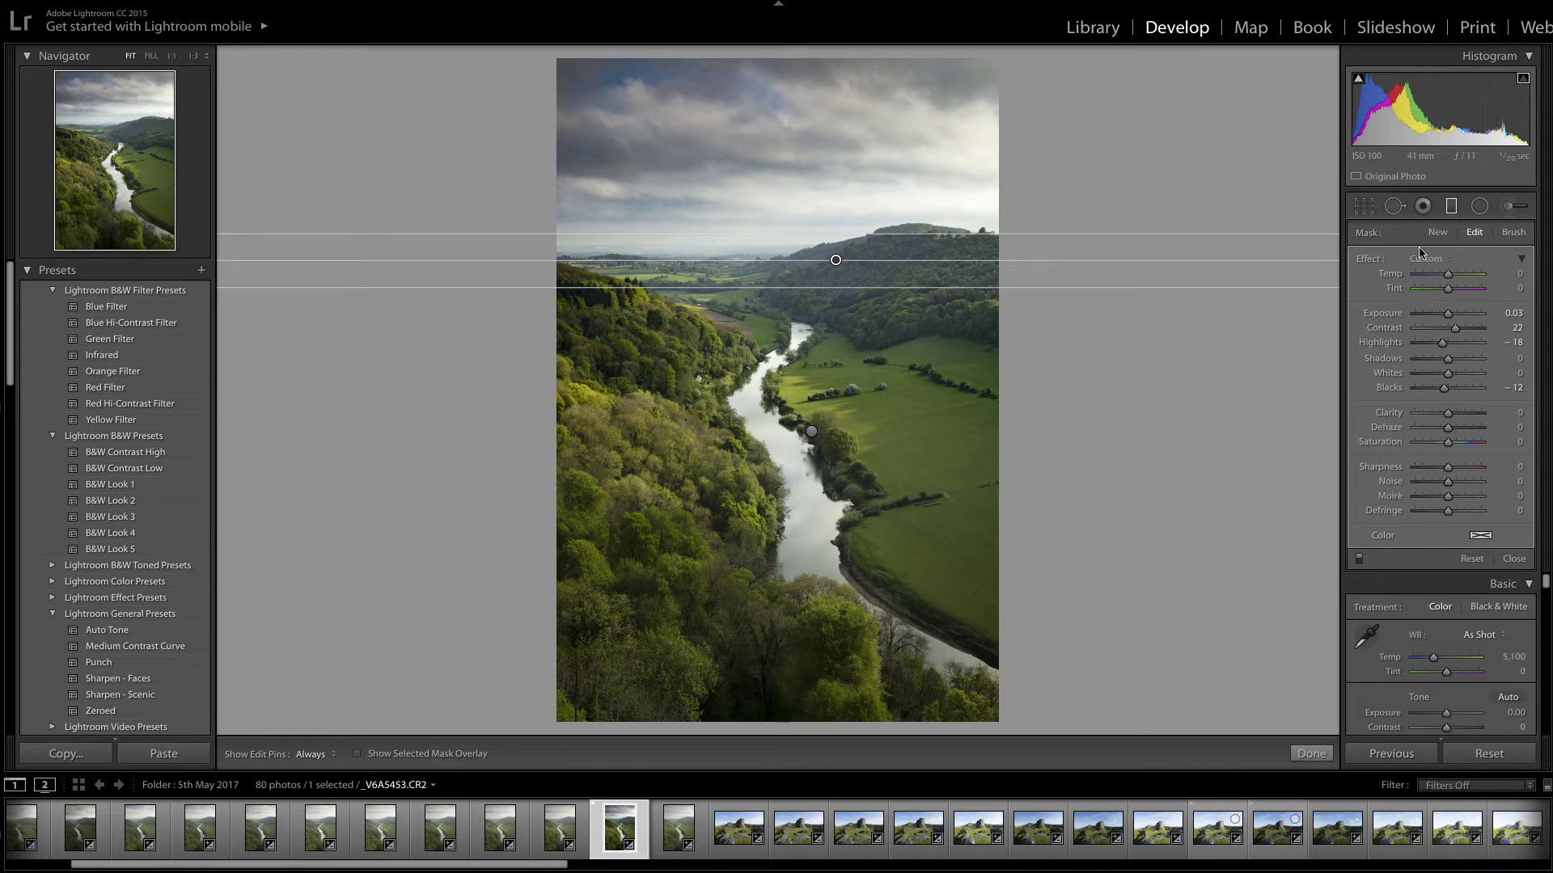
left_click(1310, 754)
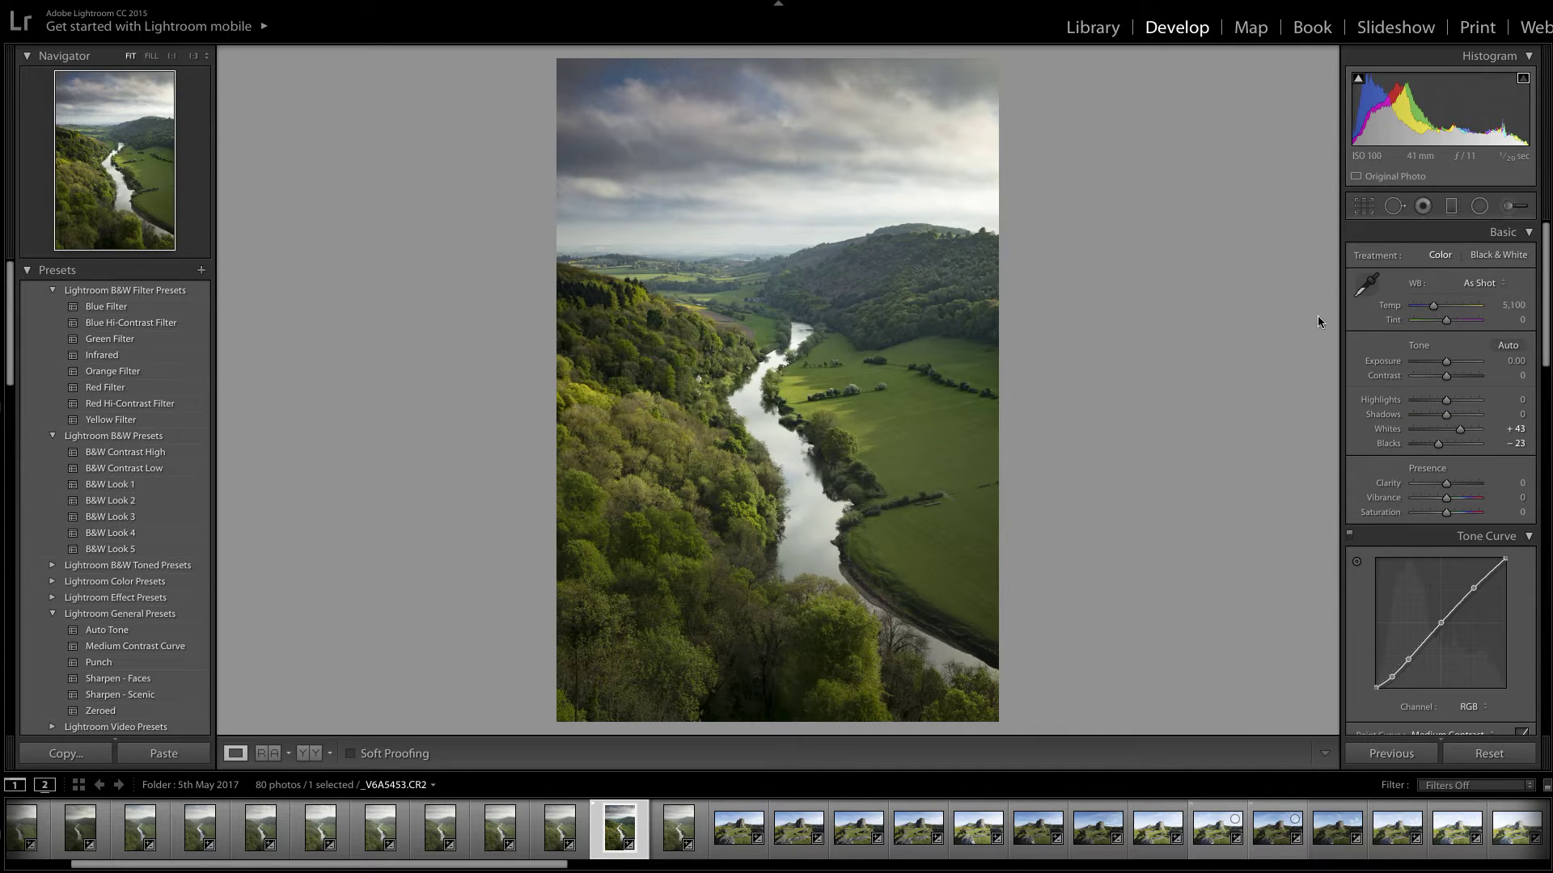
Move the horizon graduated filter slightly lower and set its Exposure to −0.21
scroll(115, 501, "down", 5)
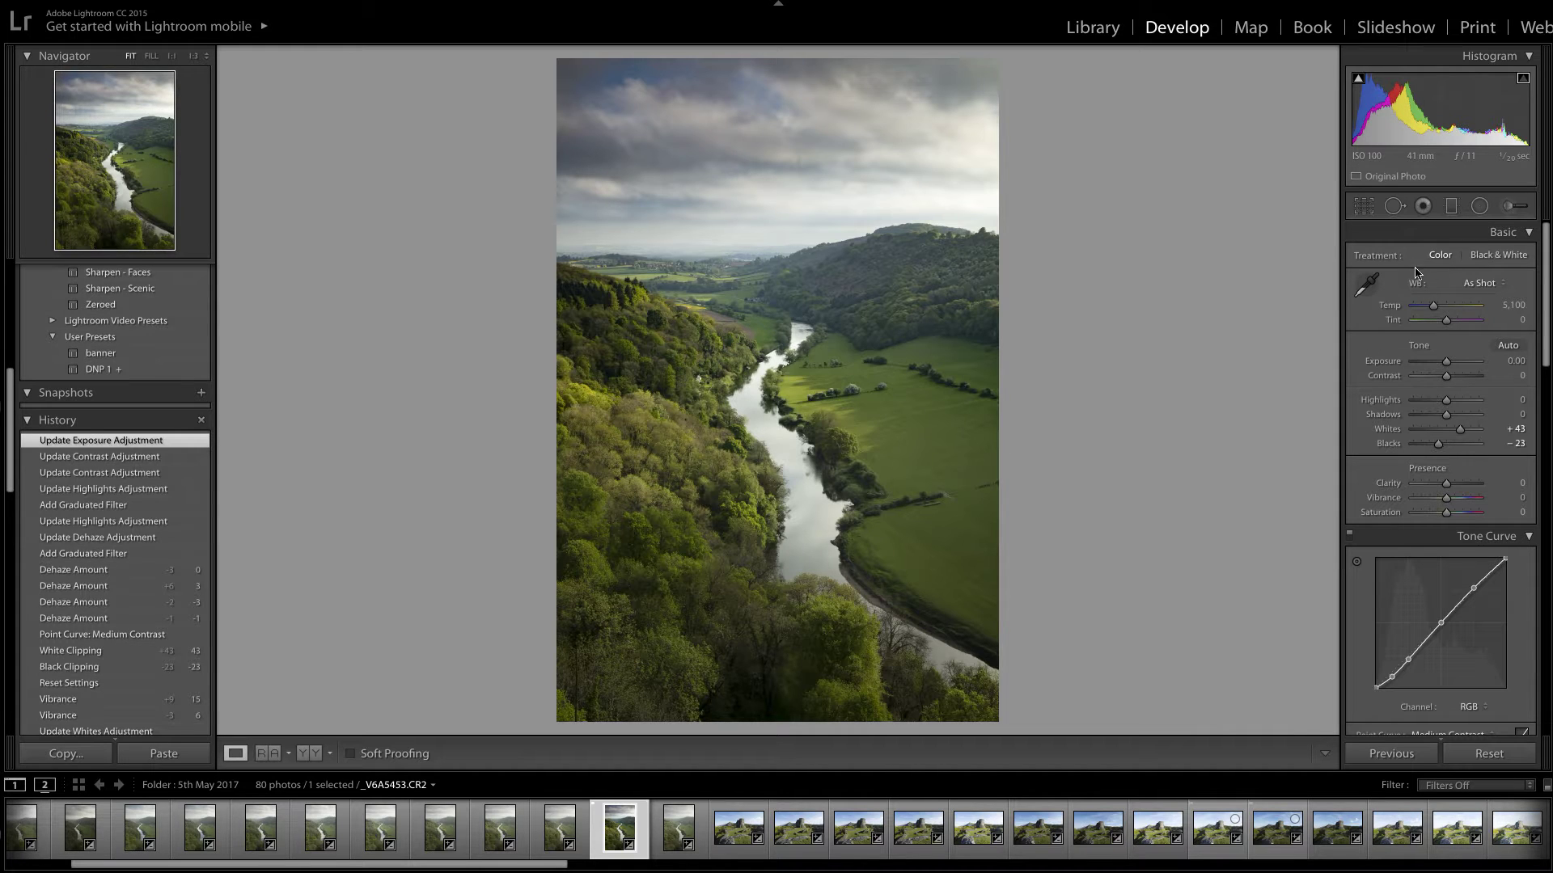
left_click(1452, 209)
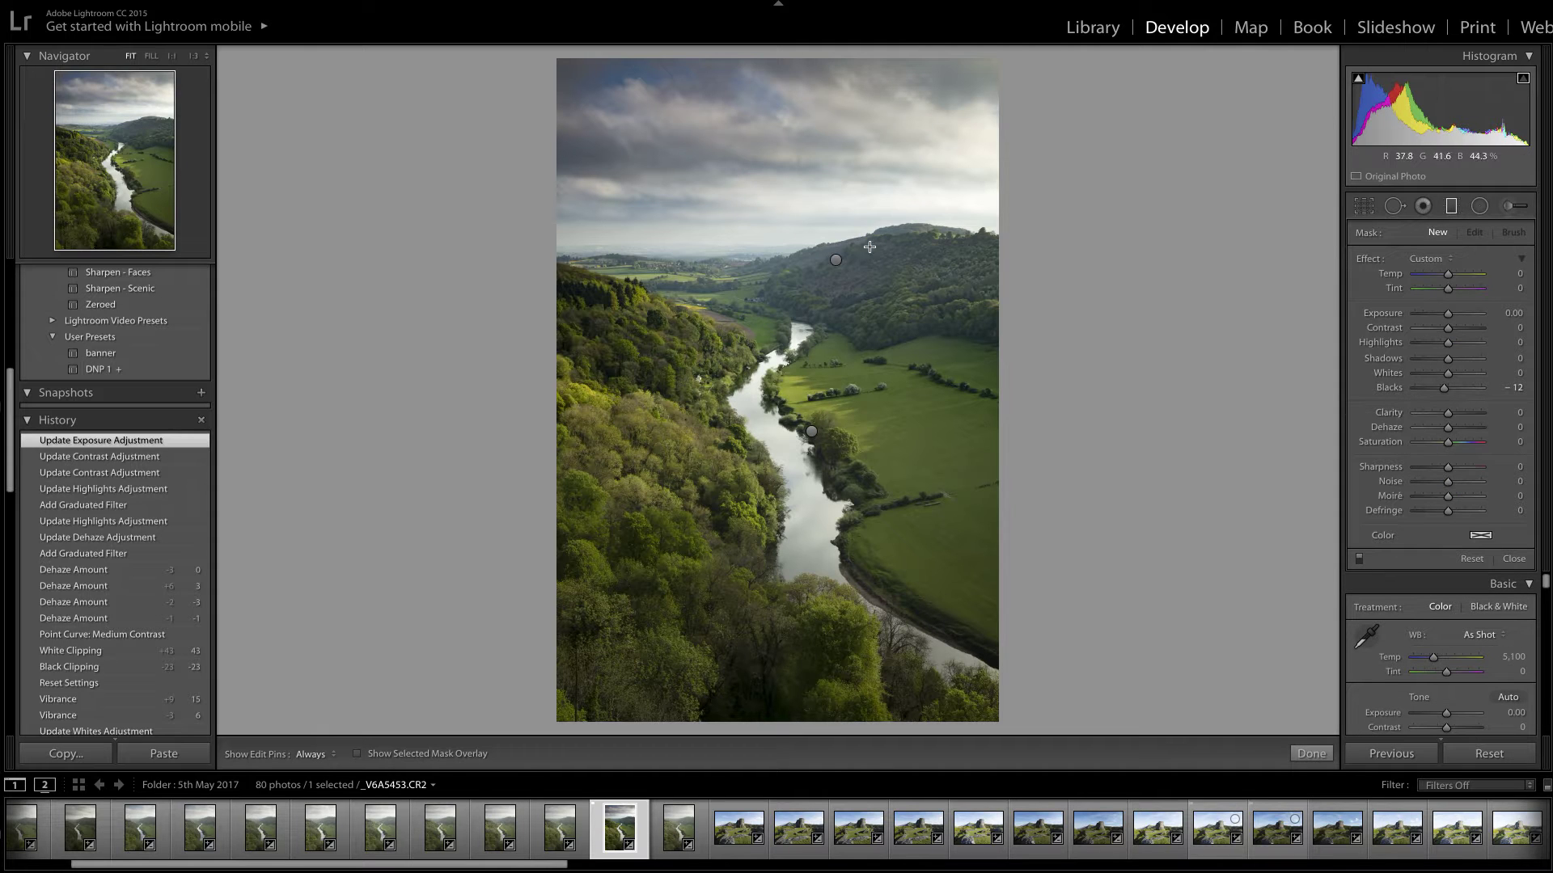
left_click(836, 262)
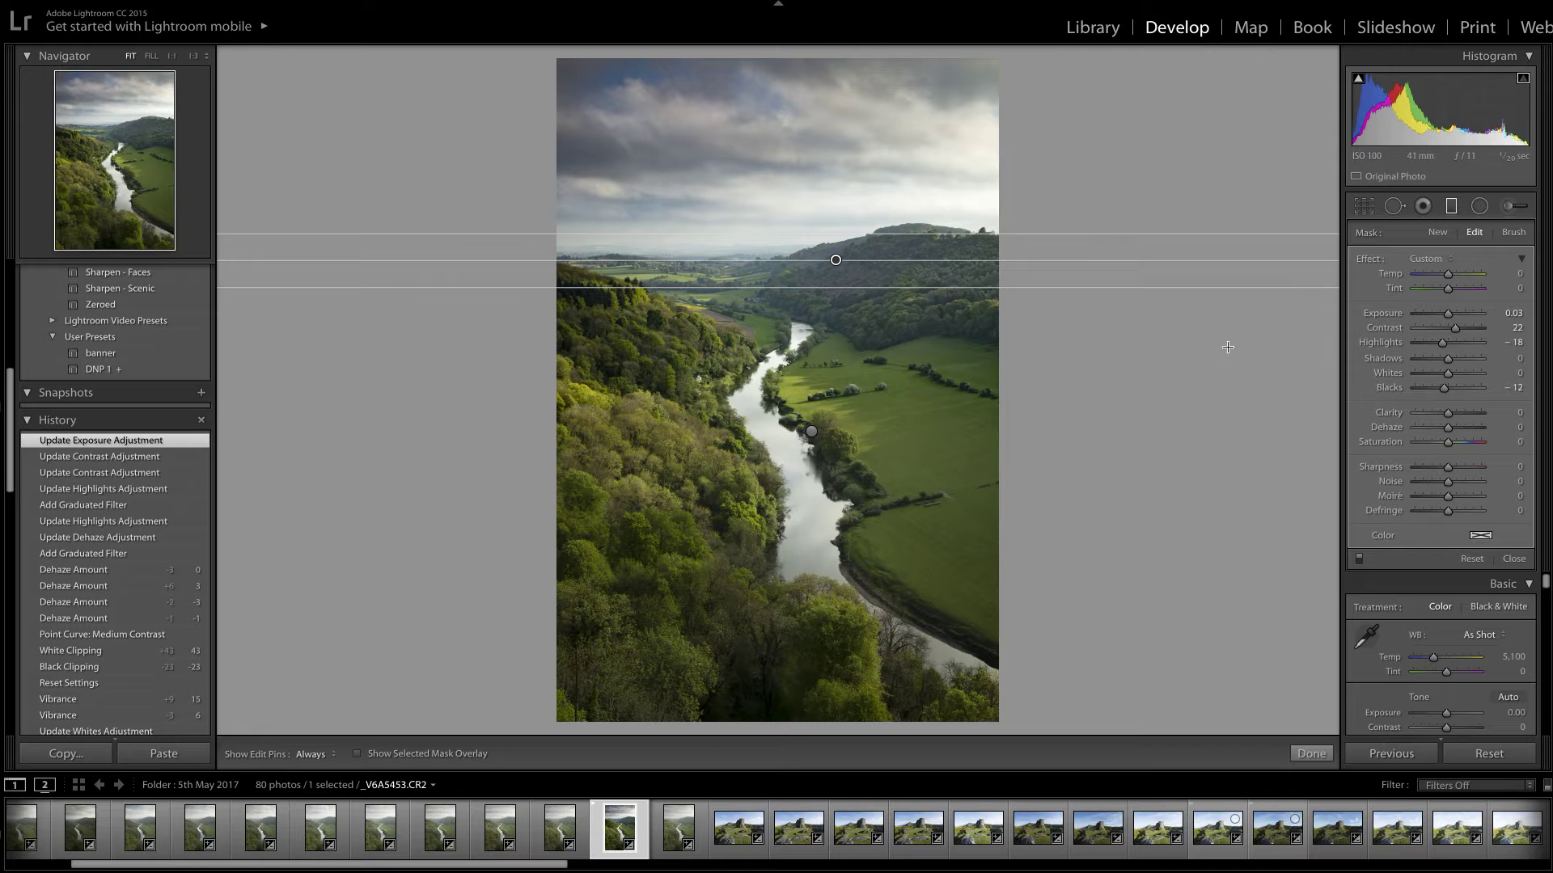
left_click_drag(835, 262, 833, 270)
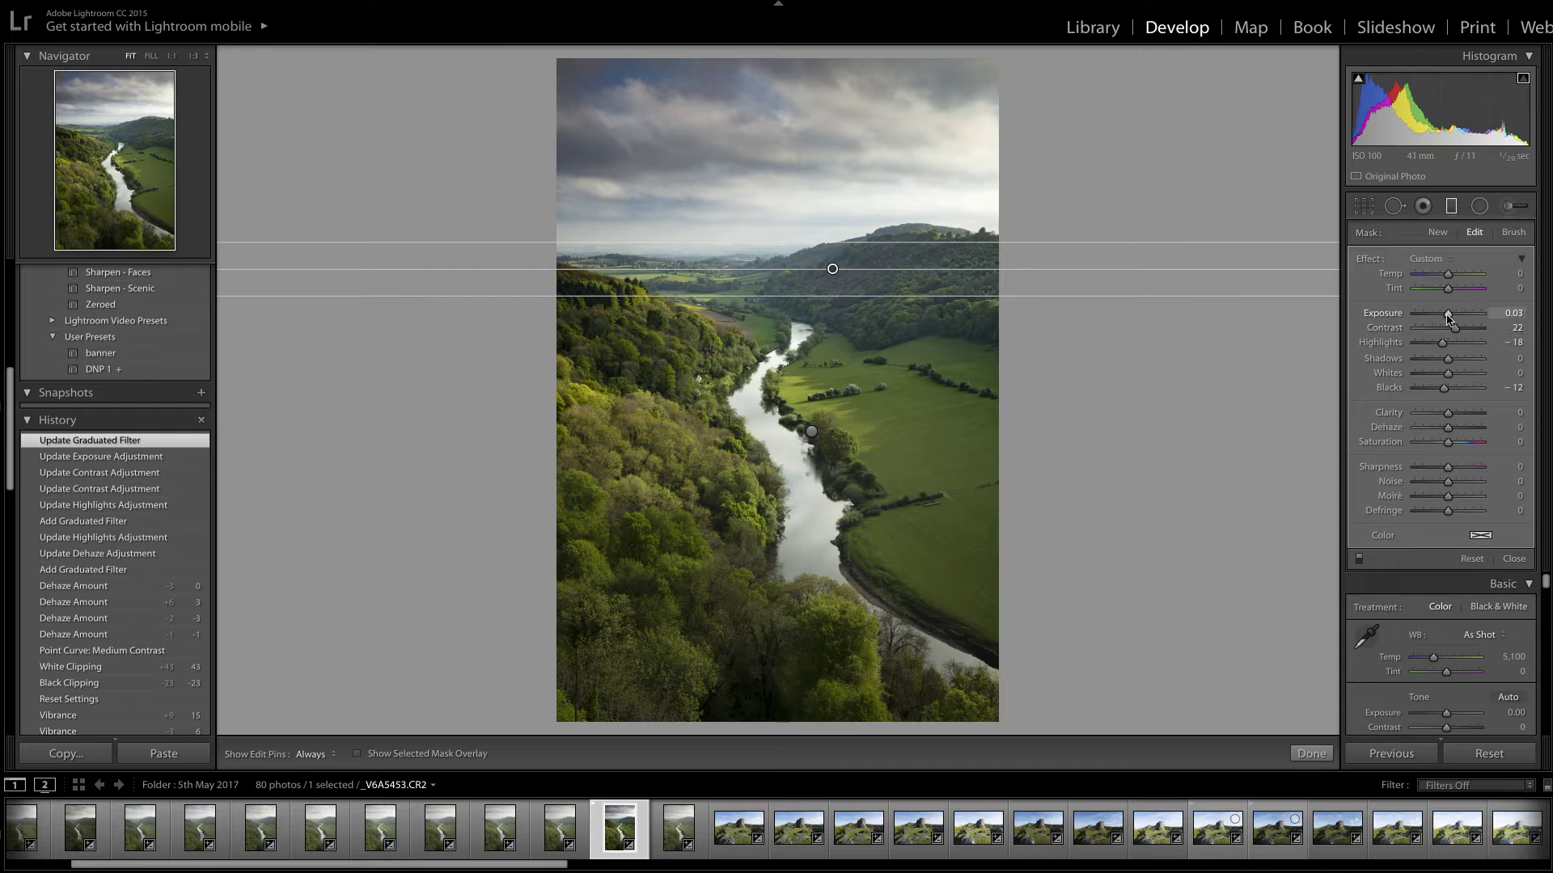
left_click_drag(1448, 317, 1447, 318)
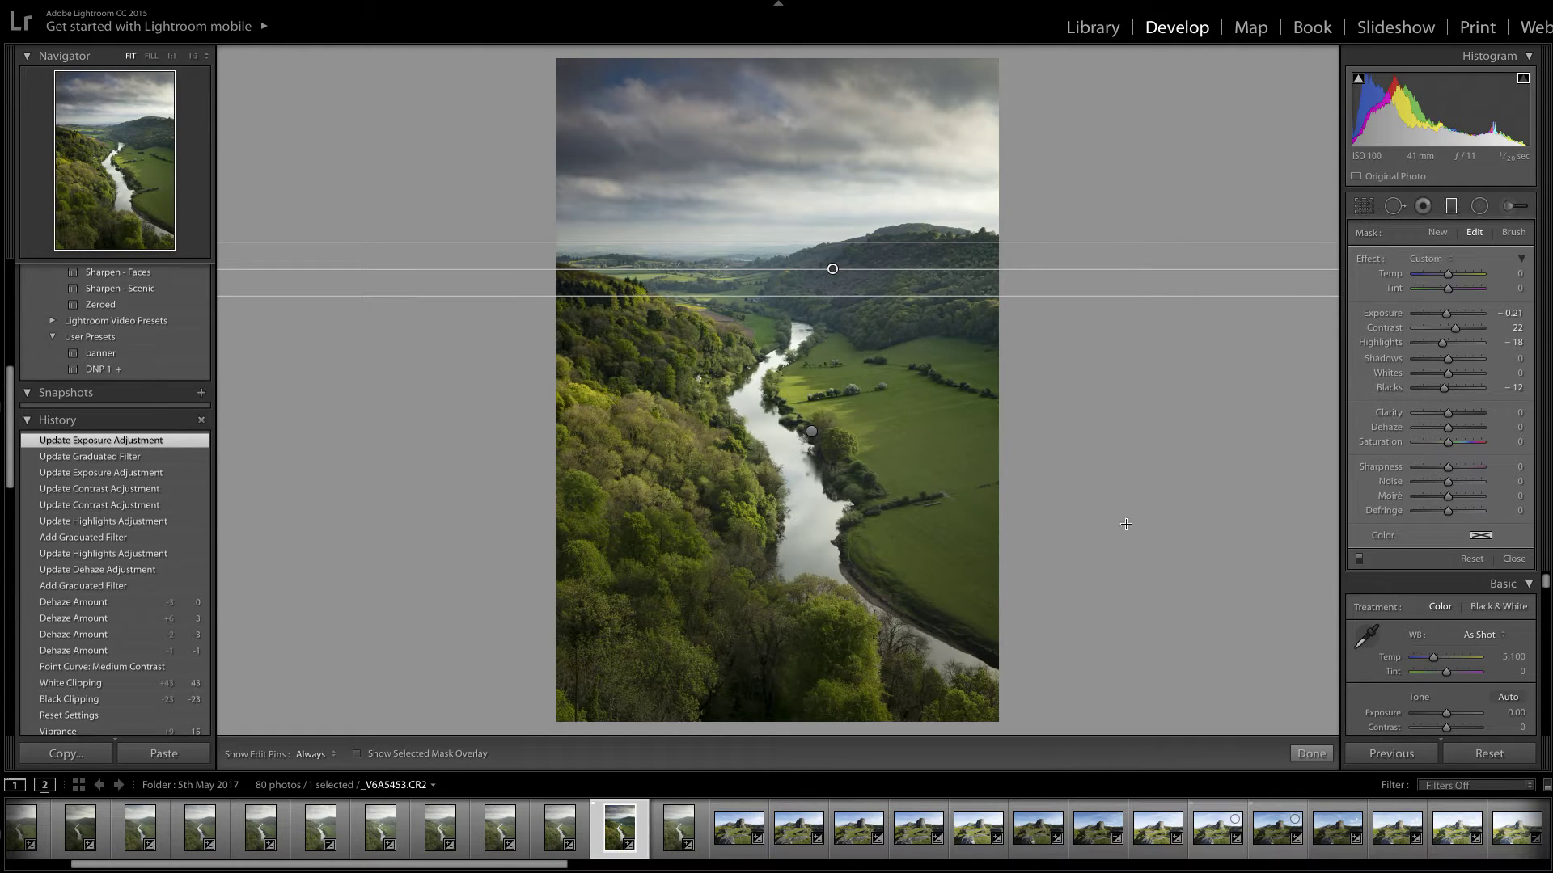
left_click(1310, 754)
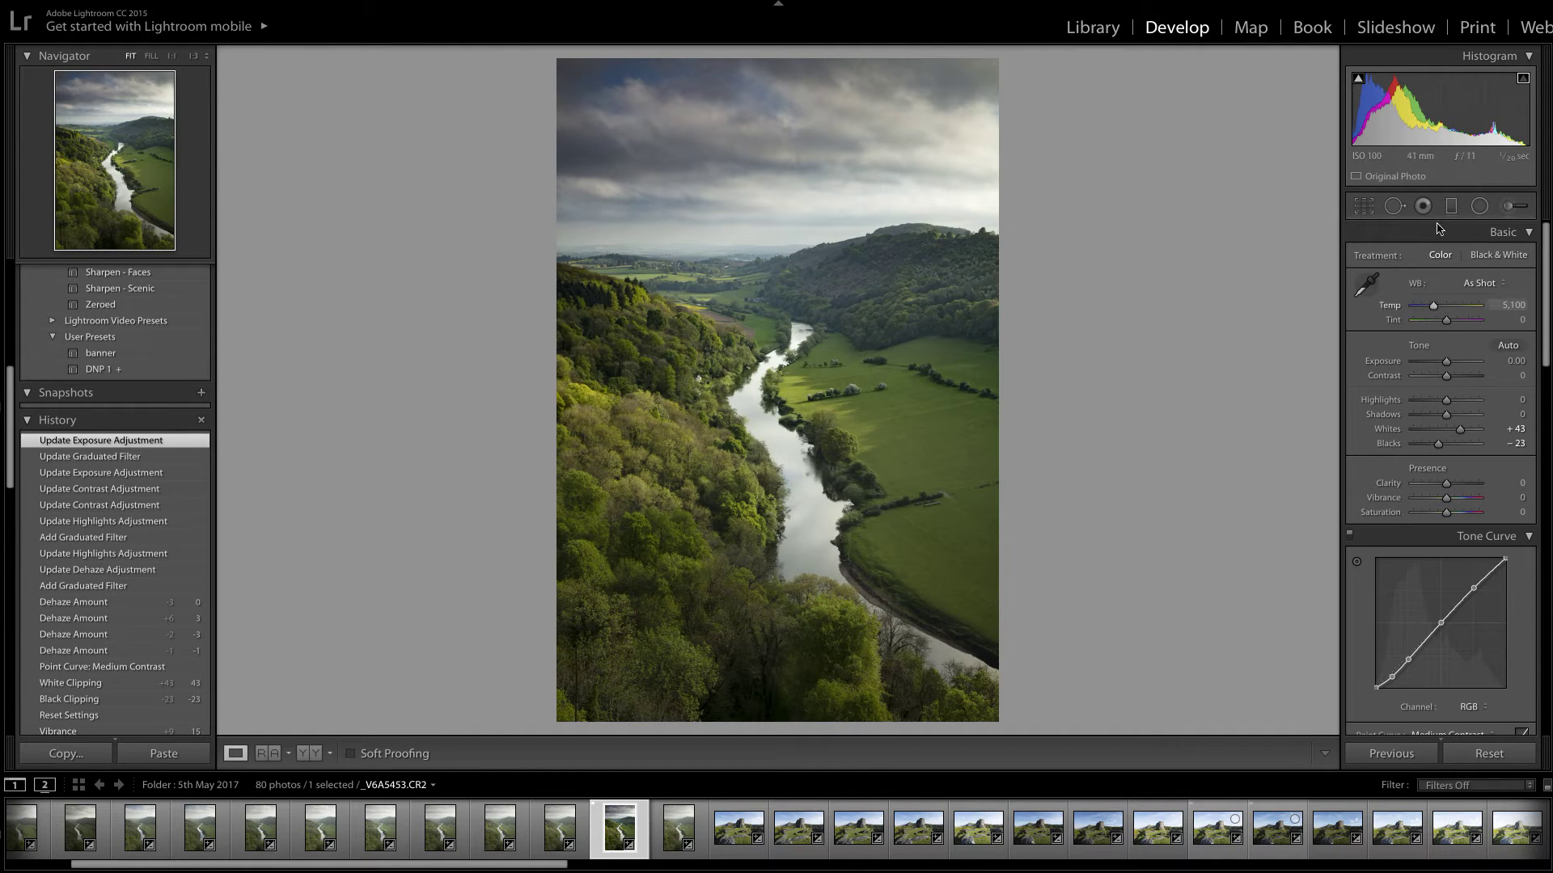
Paint an Adjustment Brush mask with size 9 over the dark trees at the photo's bottom centre, using the mask overlay, and hide the overlay
left_click(1511, 208)
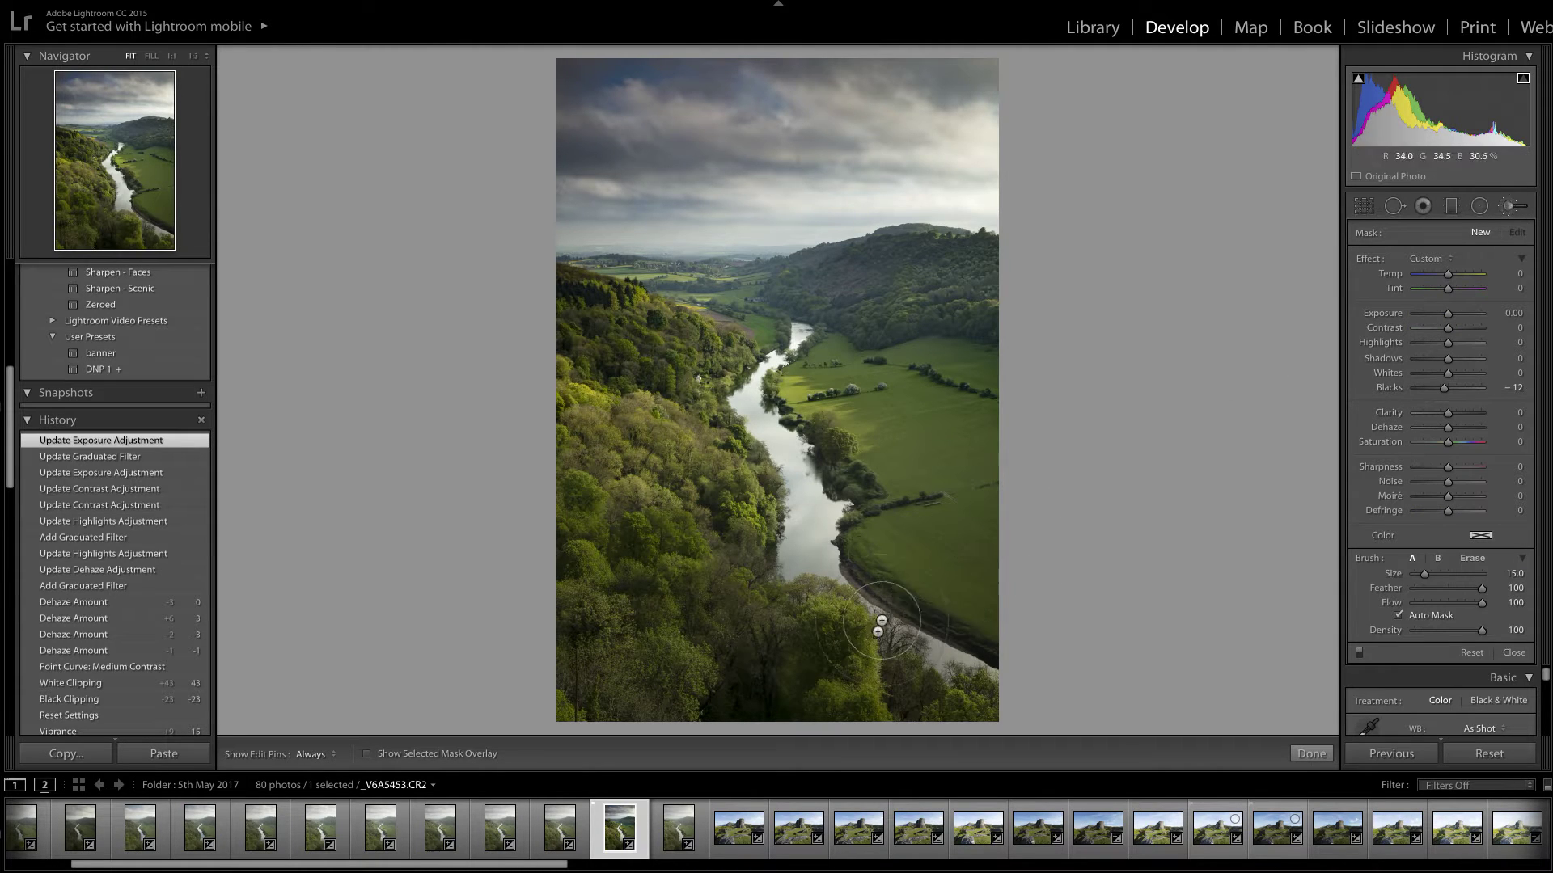
left_click(366, 755)
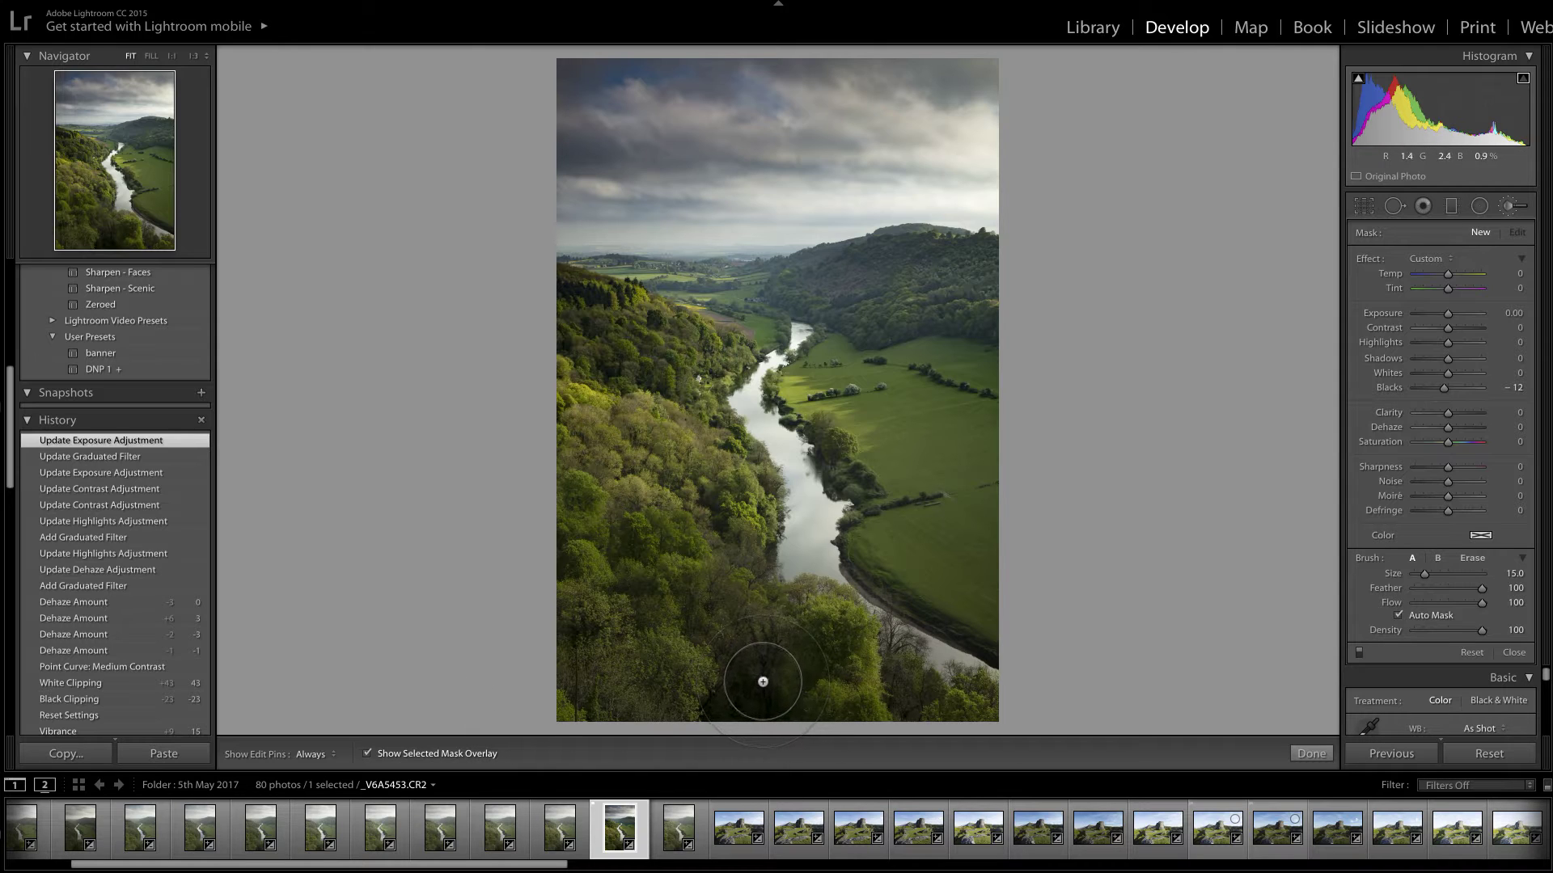
scroll(765, 682, "down", 6)
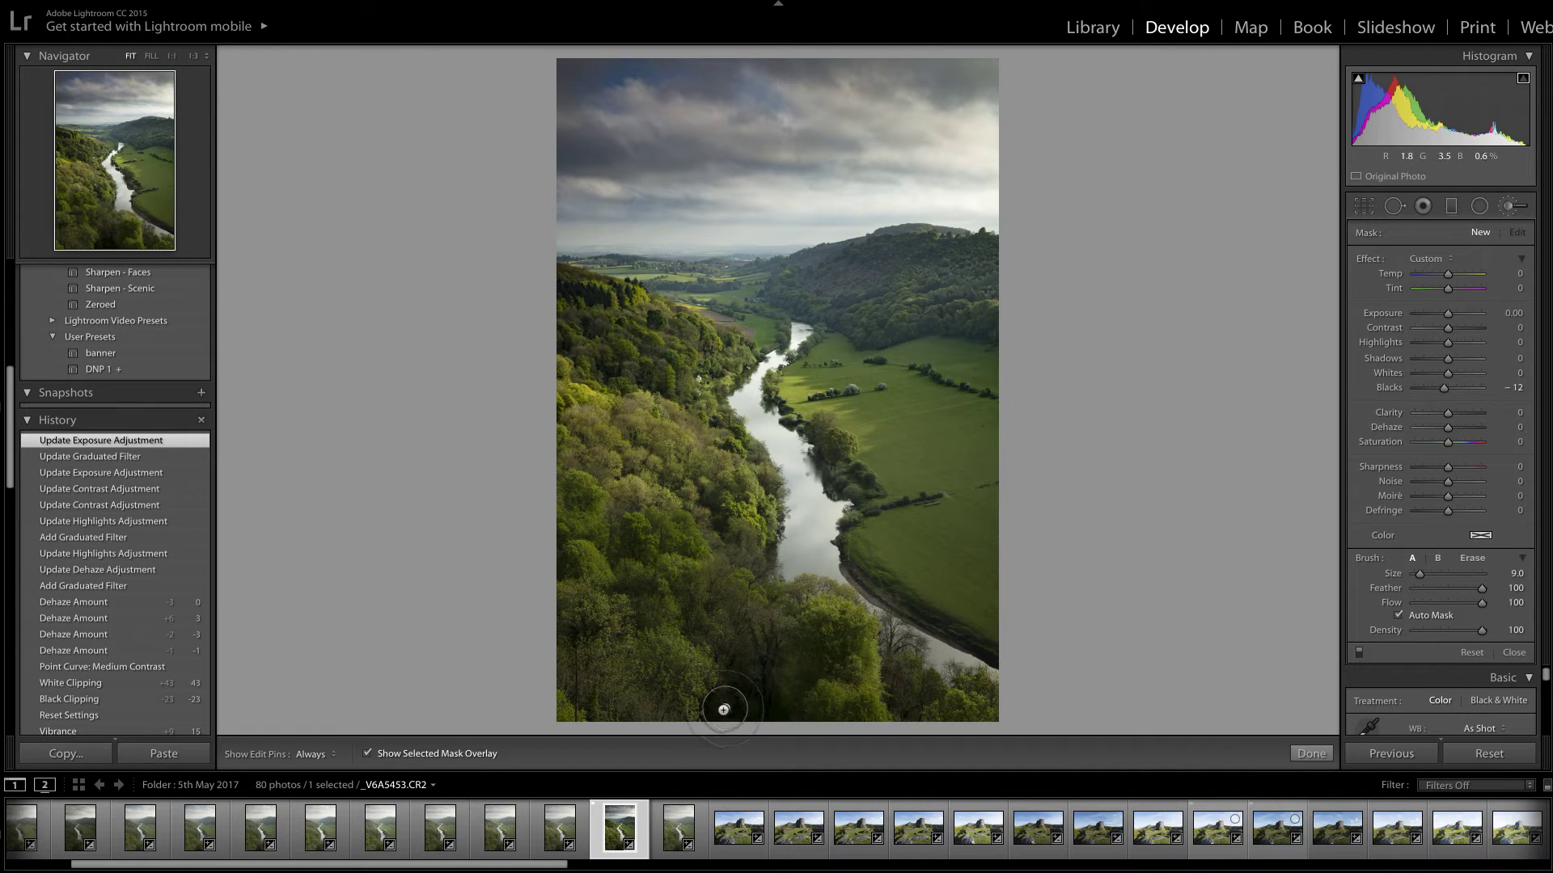
key("h")
mouse_move(717, 712)
left_mouse_down()
mouse_move(752, 658)
mouse_move(744, 638)
mouse_move(777, 665)
mouse_move(805, 660)
mouse_move(808, 713)
mouse_move(743, 715)
mouse_move(763, 694)
mouse_move(710, 723)
mouse_move(810, 718)
mouse_move(778, 707)
left_mouse_up()
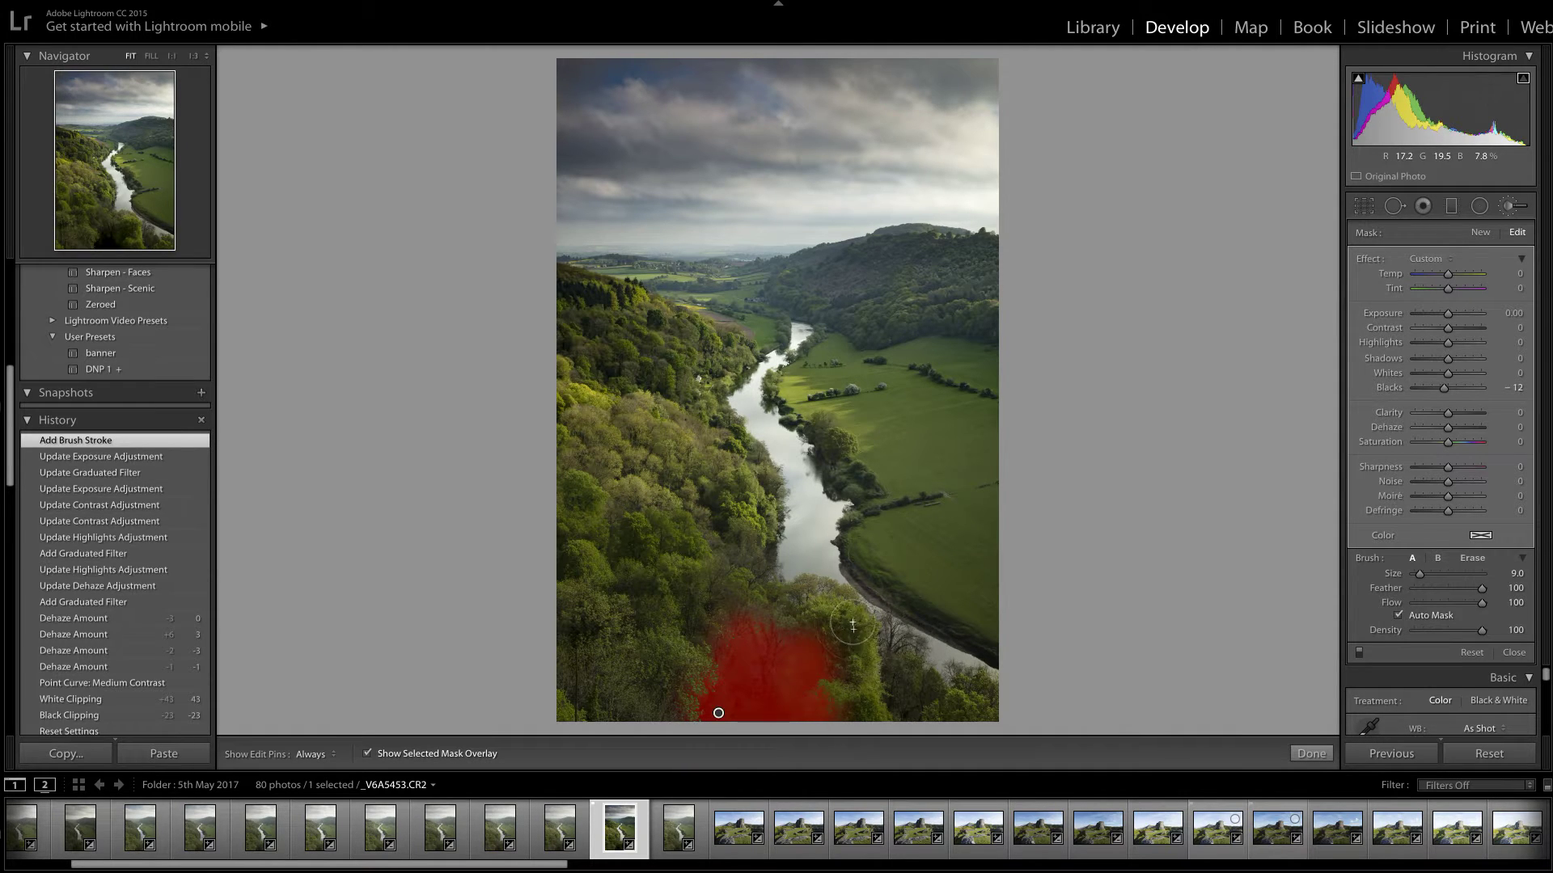
left_click(368, 755)
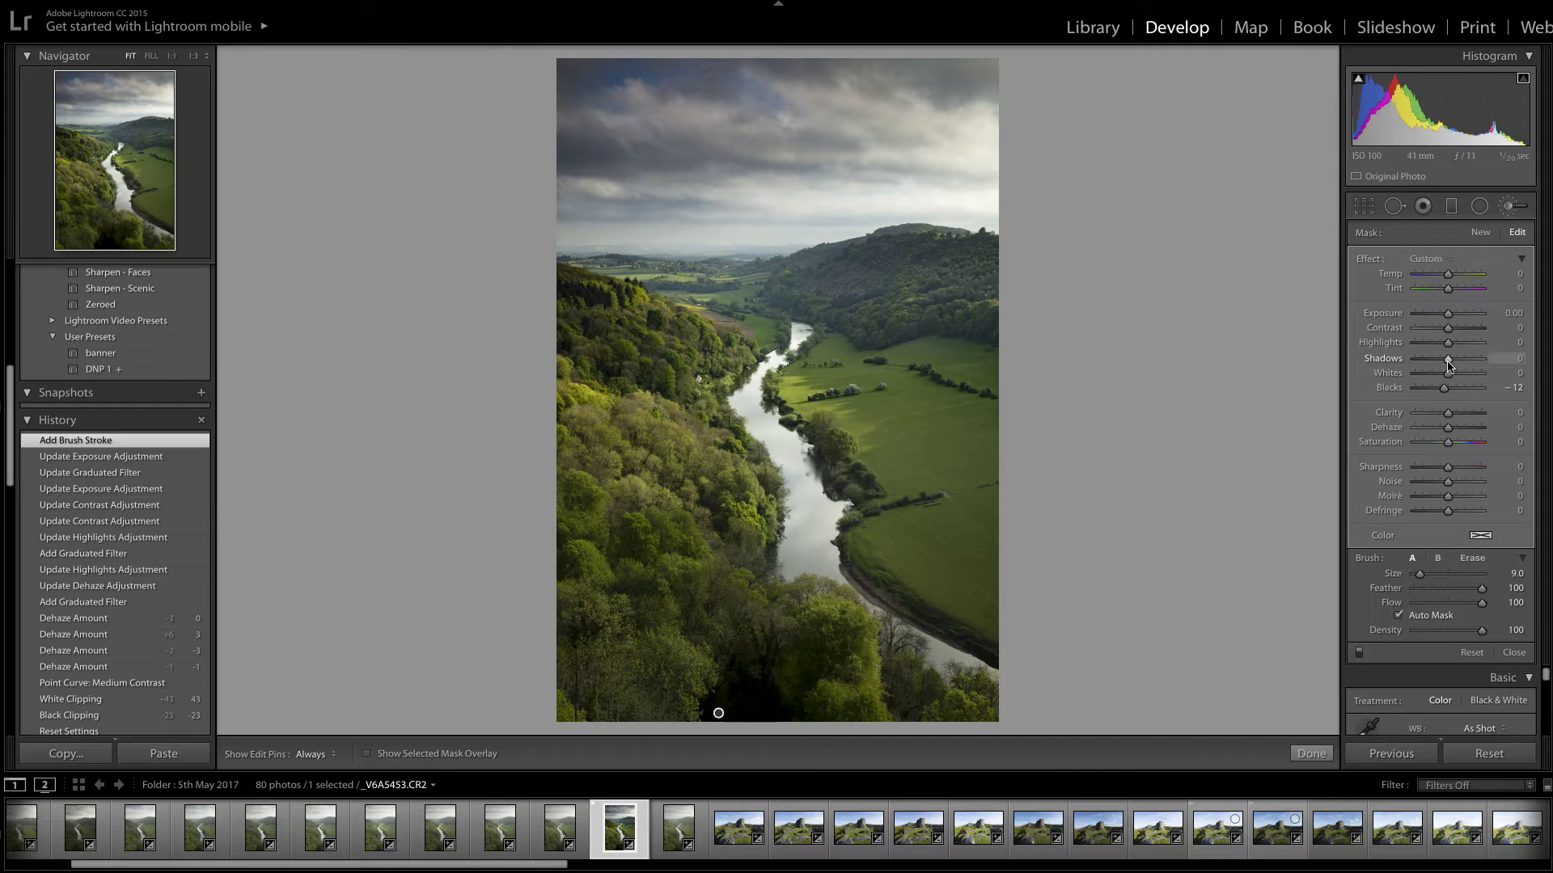
Set the Shadows of the brush adjustment on the dark bottom trees to 76 and finish editing it
left_click_drag(1447, 365, 1474, 366)
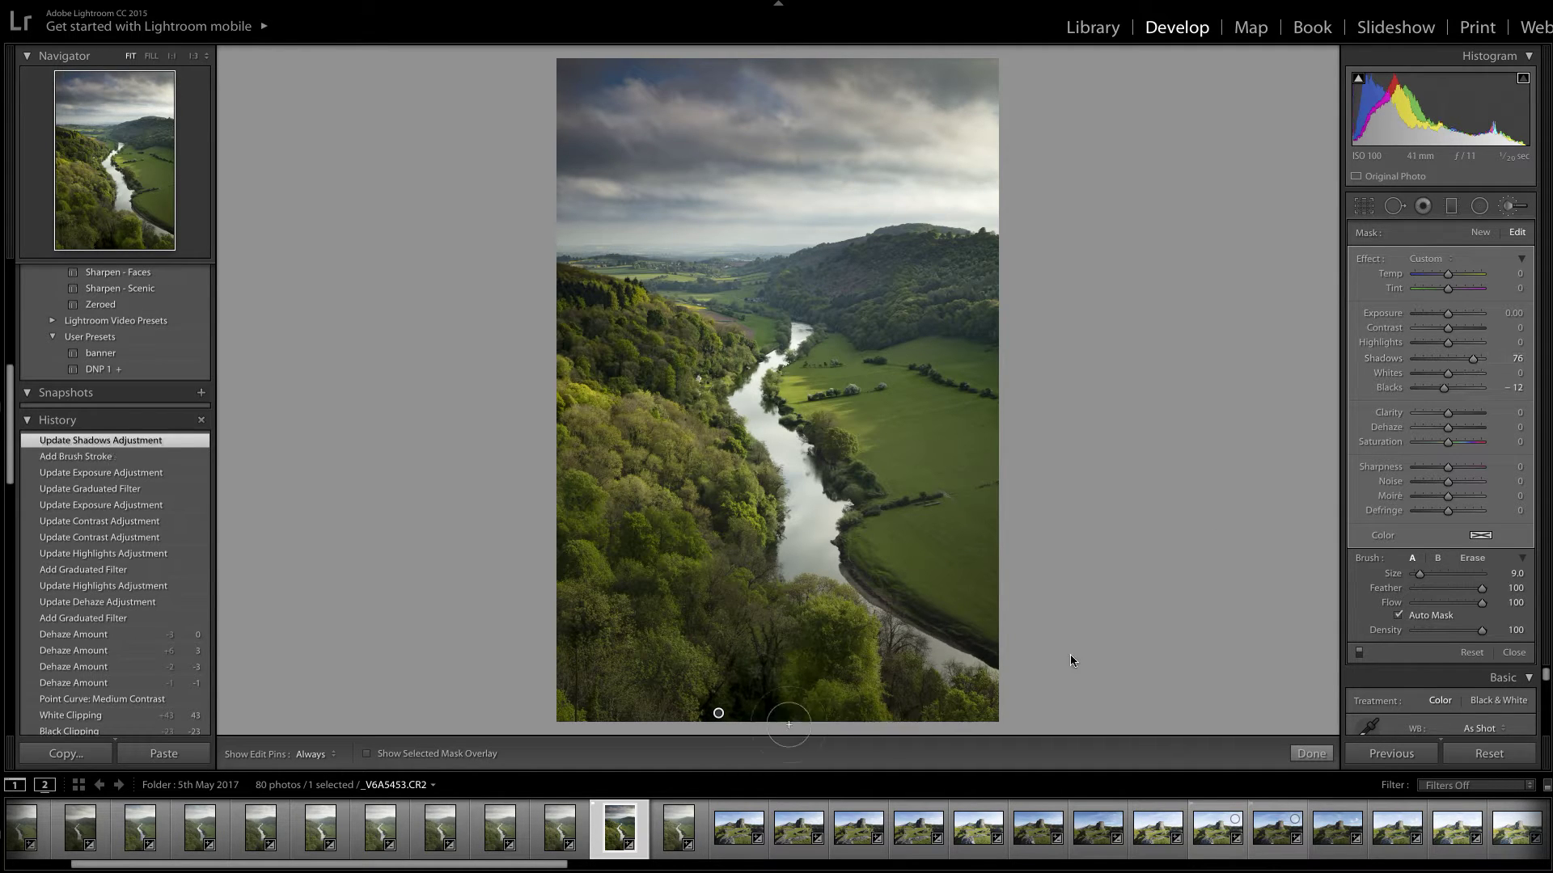
left_click(1311, 754)
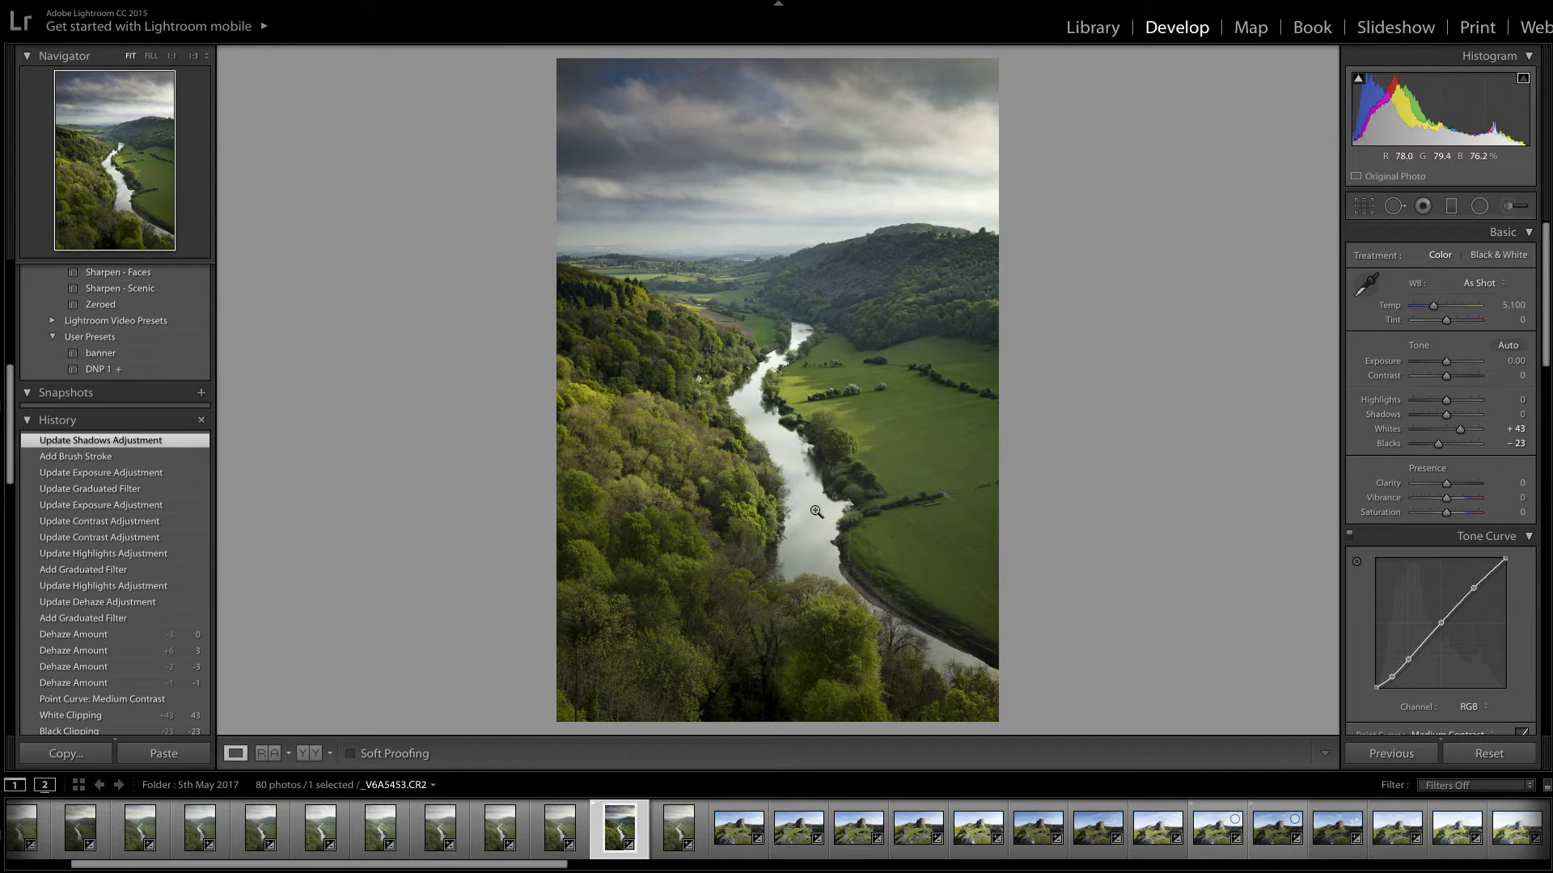
Start a new Adjustment Brush mask with the overlay shown and paint the wide middle stretch of the river at size 6
left_click(1509, 208)
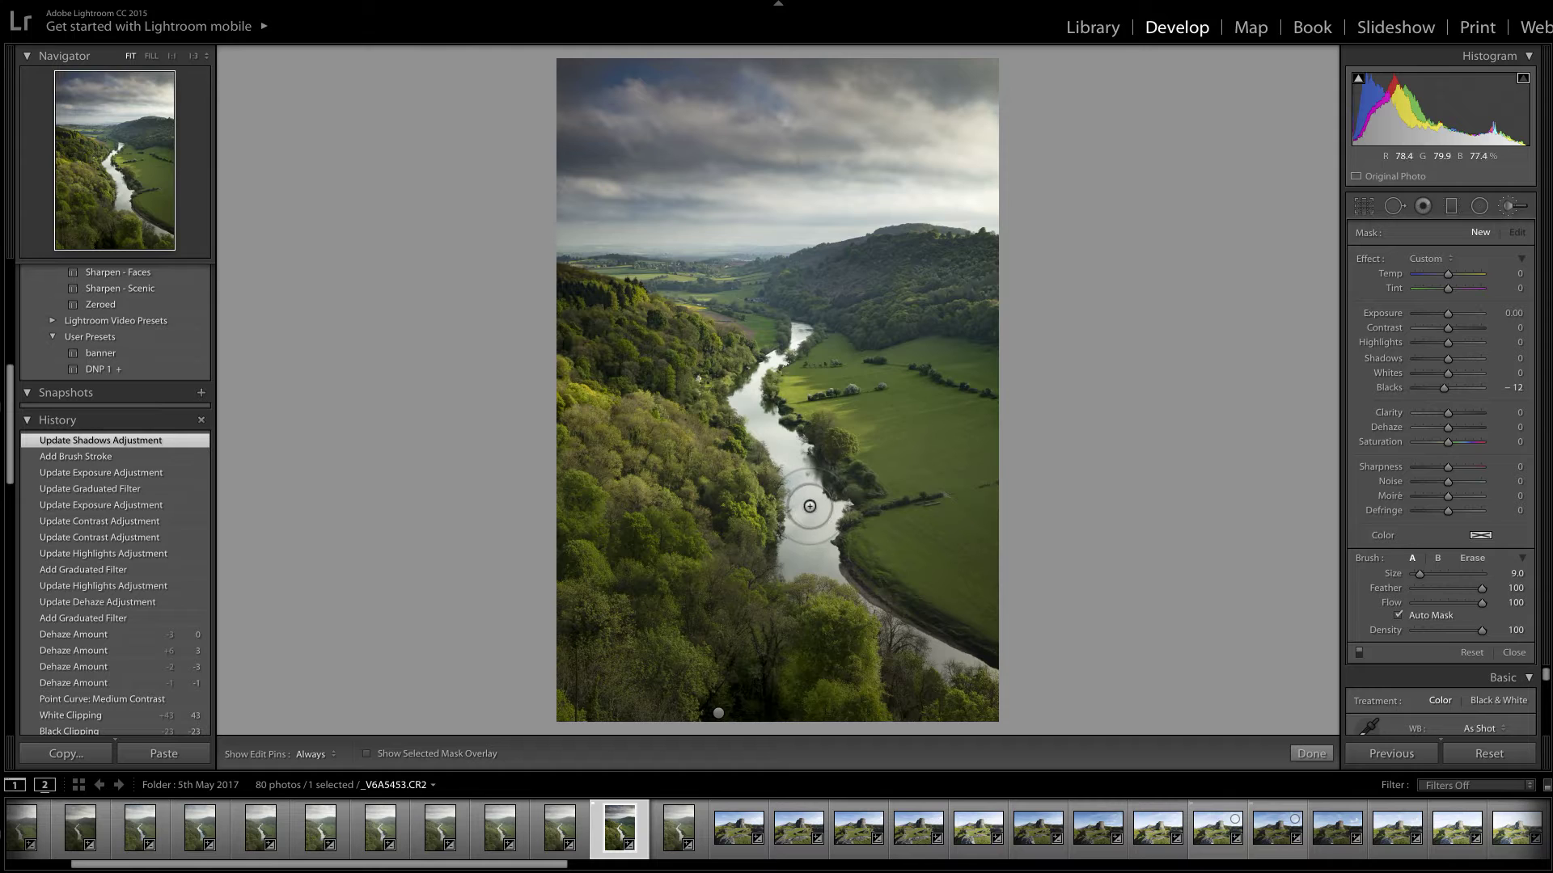
left_click(368, 755)
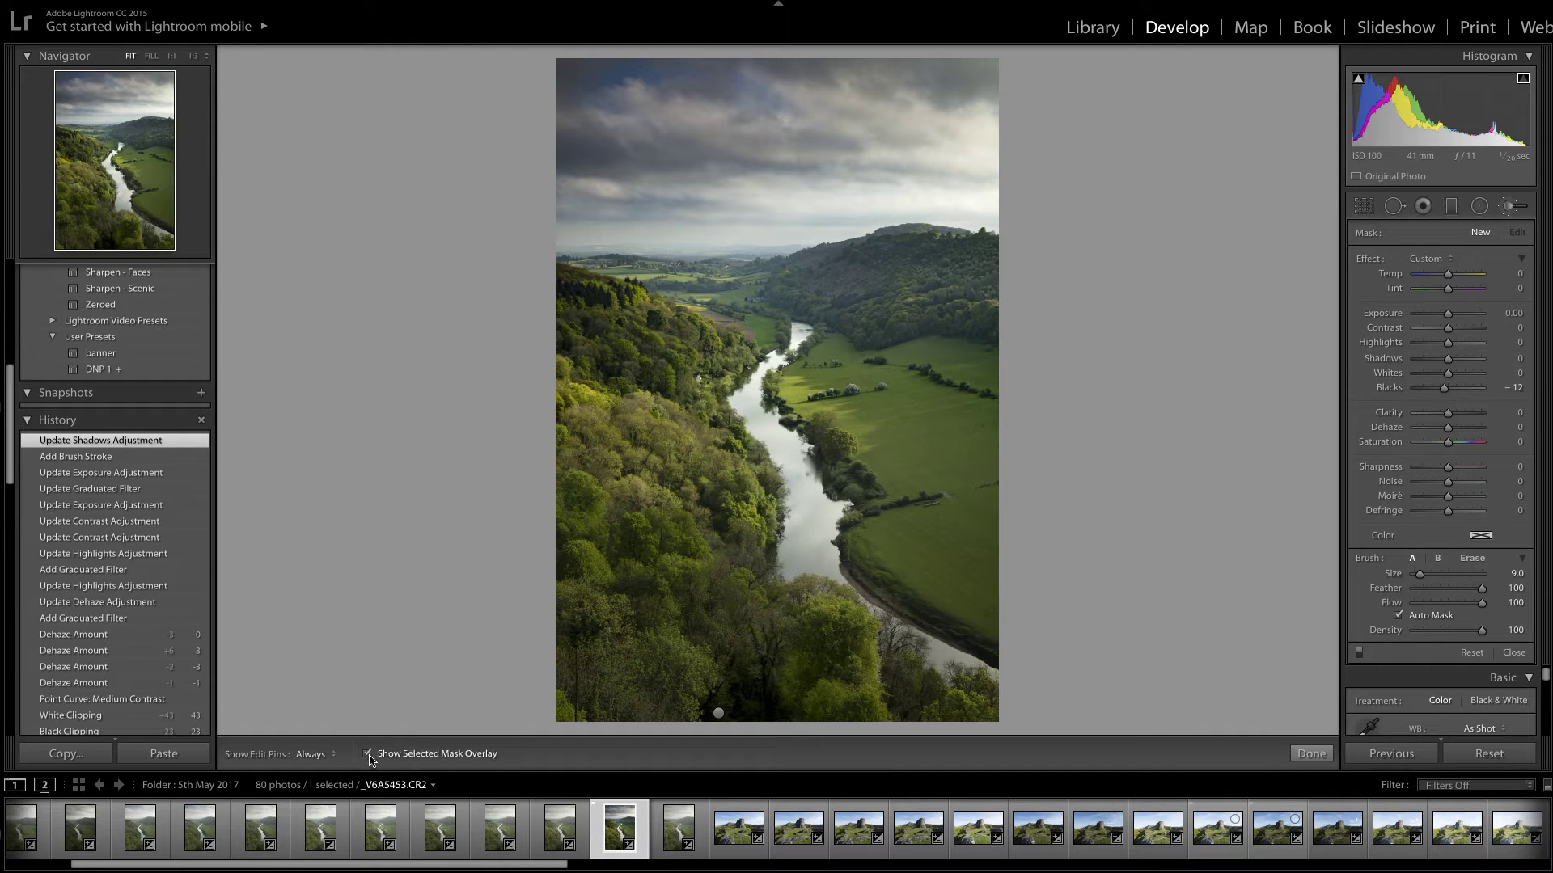
key("bracketleft")
key("bracketleft")
key("bracketleft")
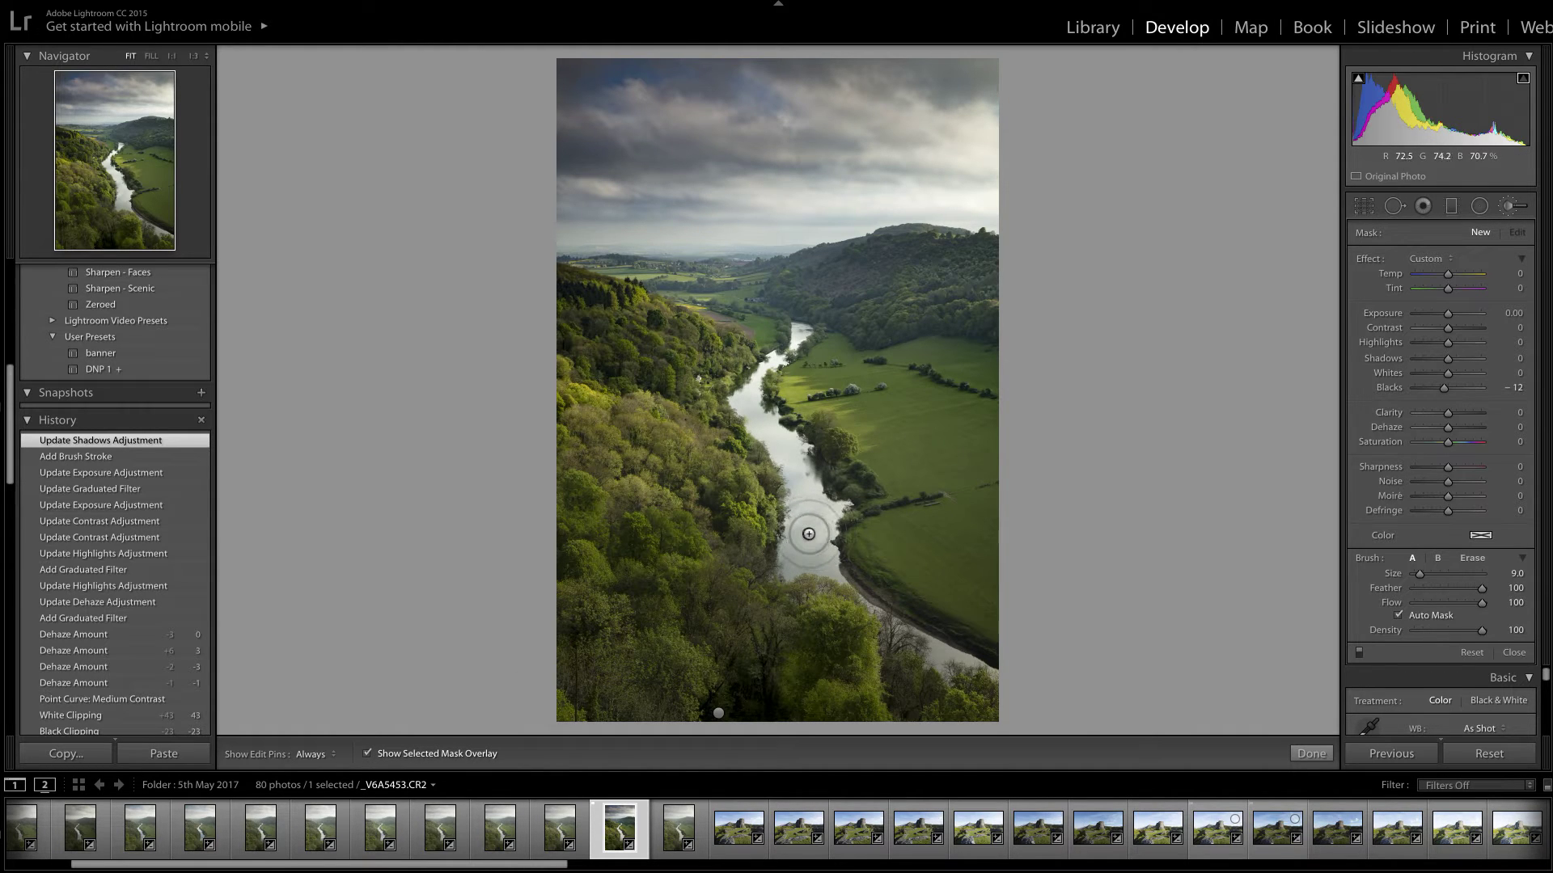
mouse_move(806, 522)
left_mouse_down()
mouse_move(796, 563)
mouse_move(799, 485)
mouse_move(742, 391)
mouse_move(835, 505)
mouse_move(818, 557)
mouse_move(835, 576)
mouse_move(782, 557)
mouse_move(817, 546)
left_mouse_up()
key("h")
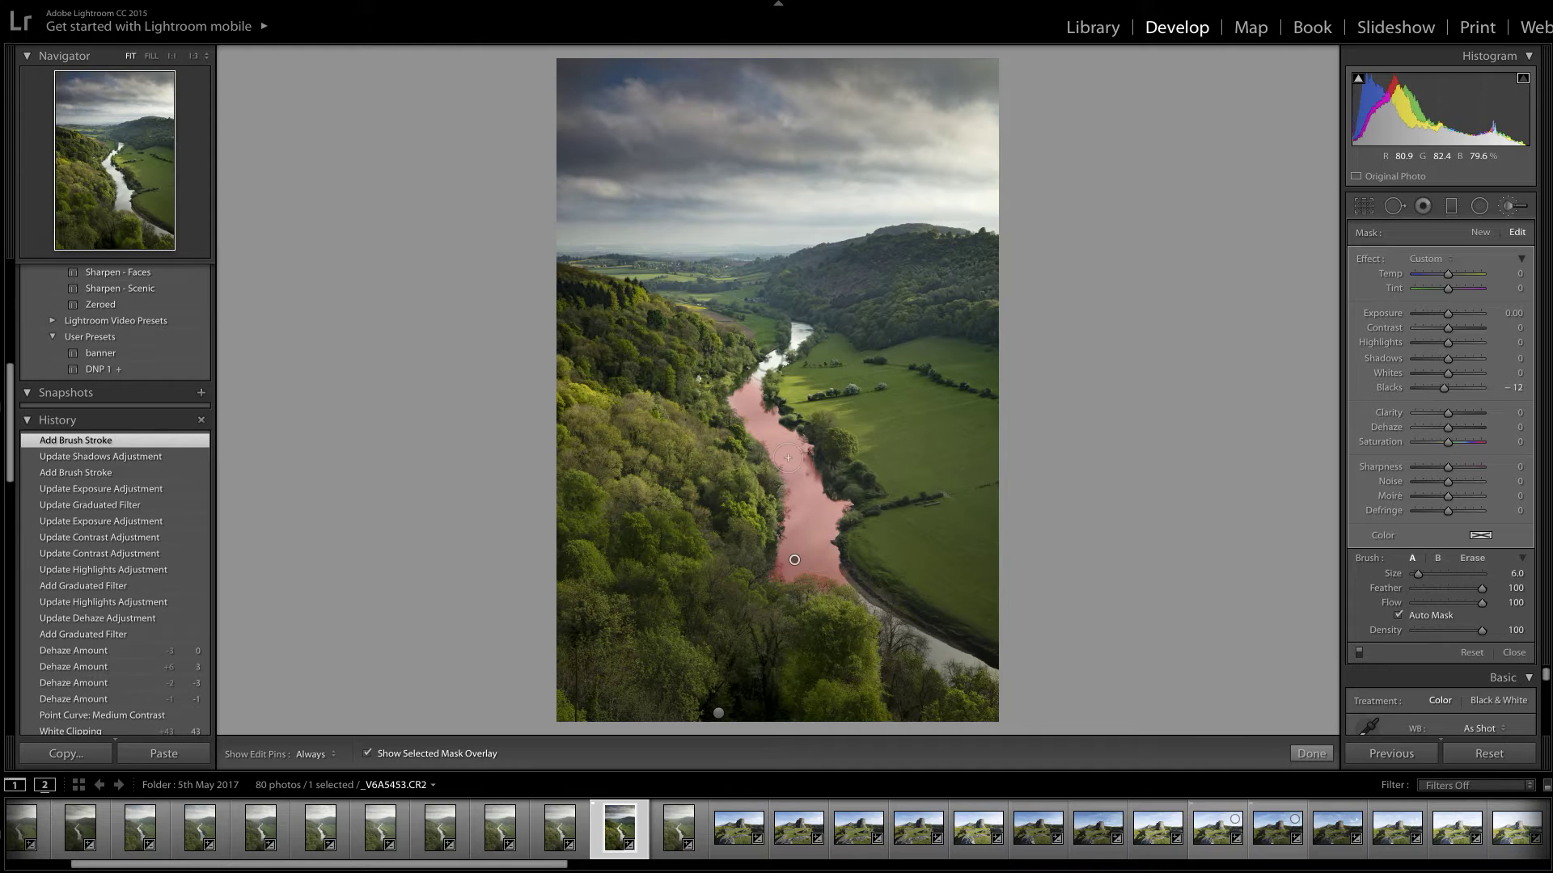
Extend the river mask with brush size 2 over the narrow far stretch and the lower right bend, and hide the overlay
key("bracketleft")
key("bracketleft")
key("bracketleft")
key("bracketleft")
mouse_move(757, 384)
left_mouse_down()
mouse_move(801, 333)
mouse_move(781, 354)
left_mouse_up()
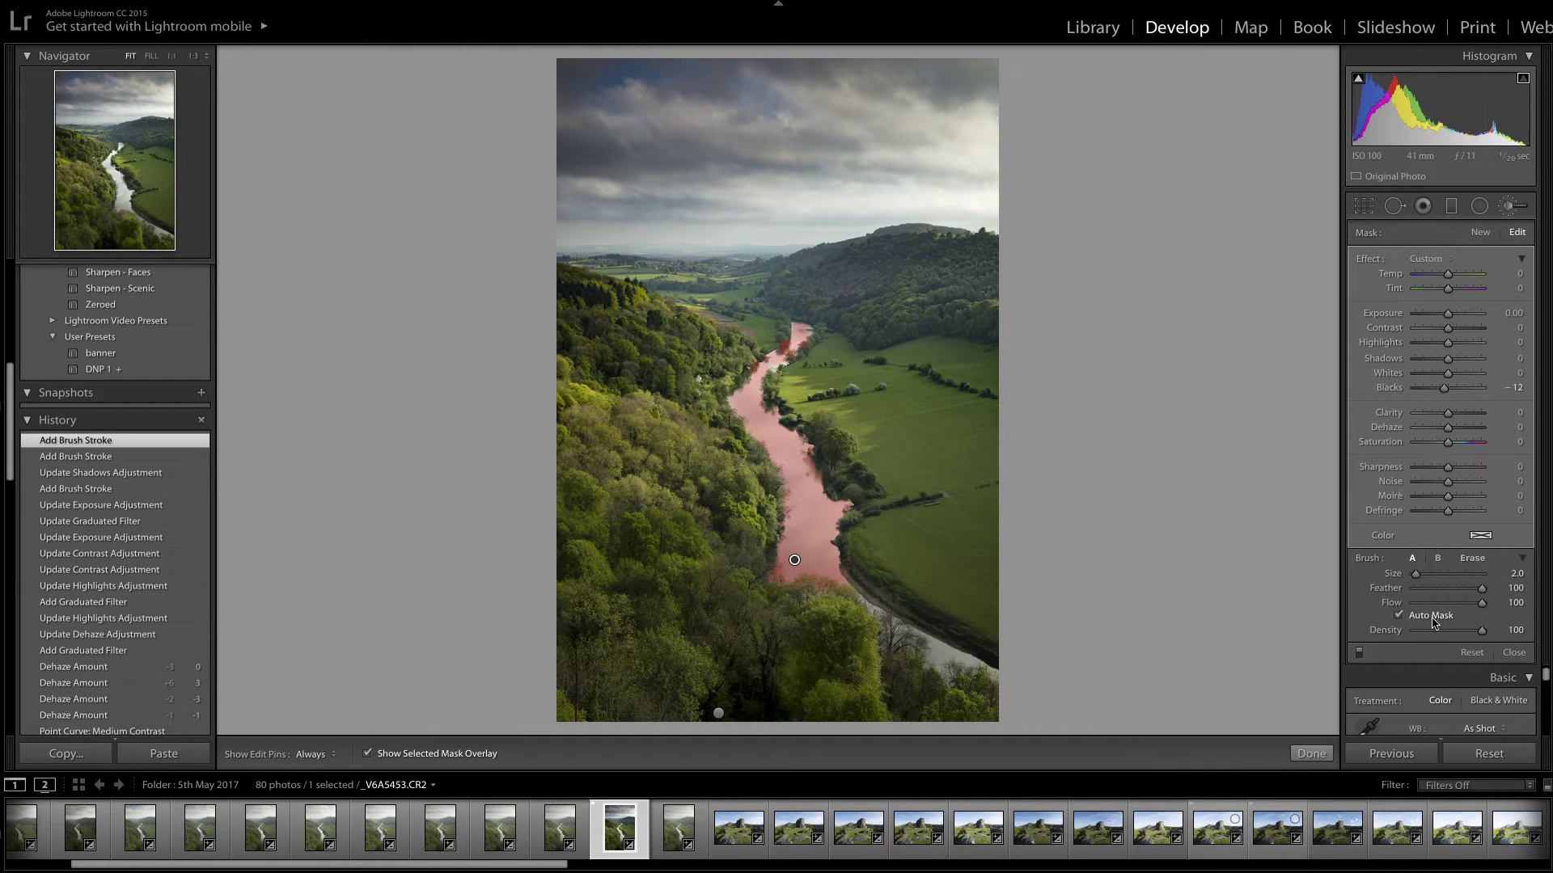
left_click(1400, 617)
mouse_move(945, 659)
left_mouse_down()
mouse_move(931, 643)
mouse_move(932, 664)
mouse_move(1002, 677)
mouse_move(934, 640)
left_mouse_up()
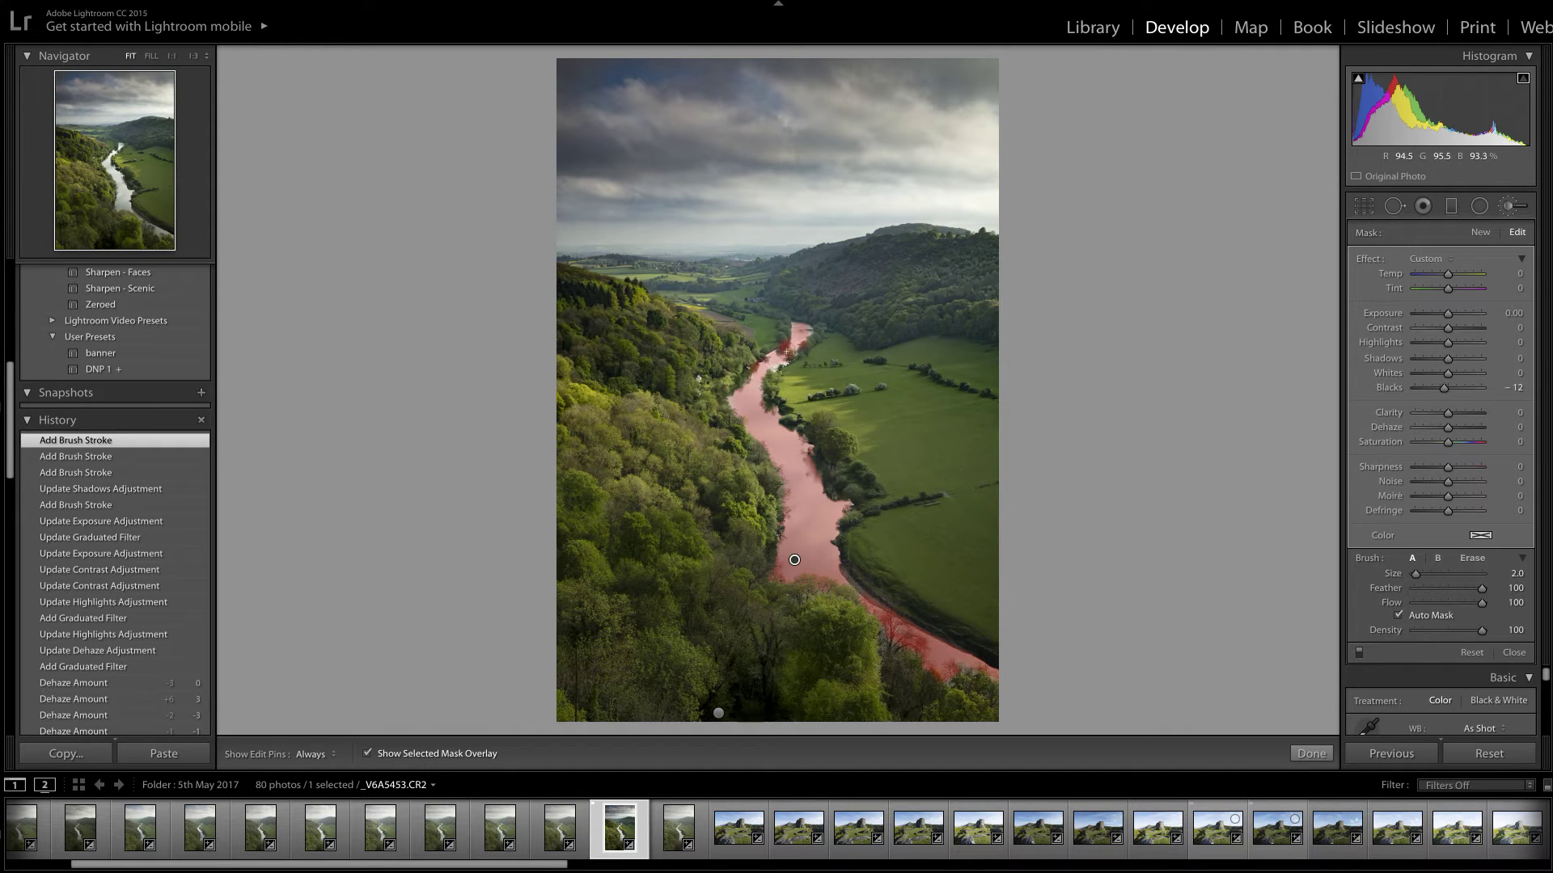
left_click(369, 755)
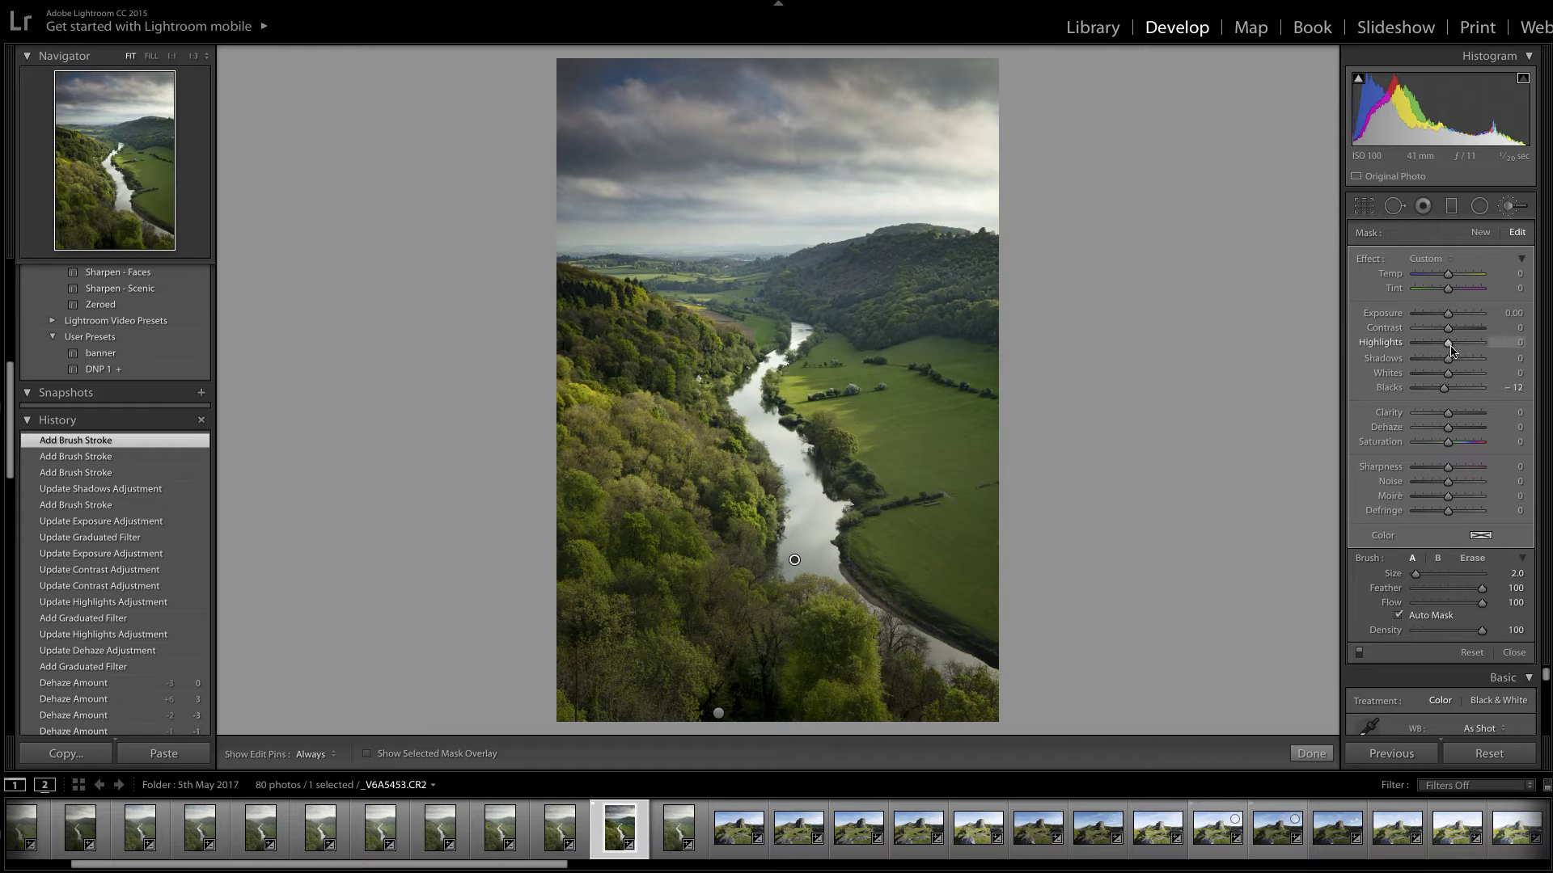
Set the river brush adjustment to Highlights −72, Exposure −0.21 and Contrast 19, and finish editing it
left_click_drag(1448, 347, 1424, 351)
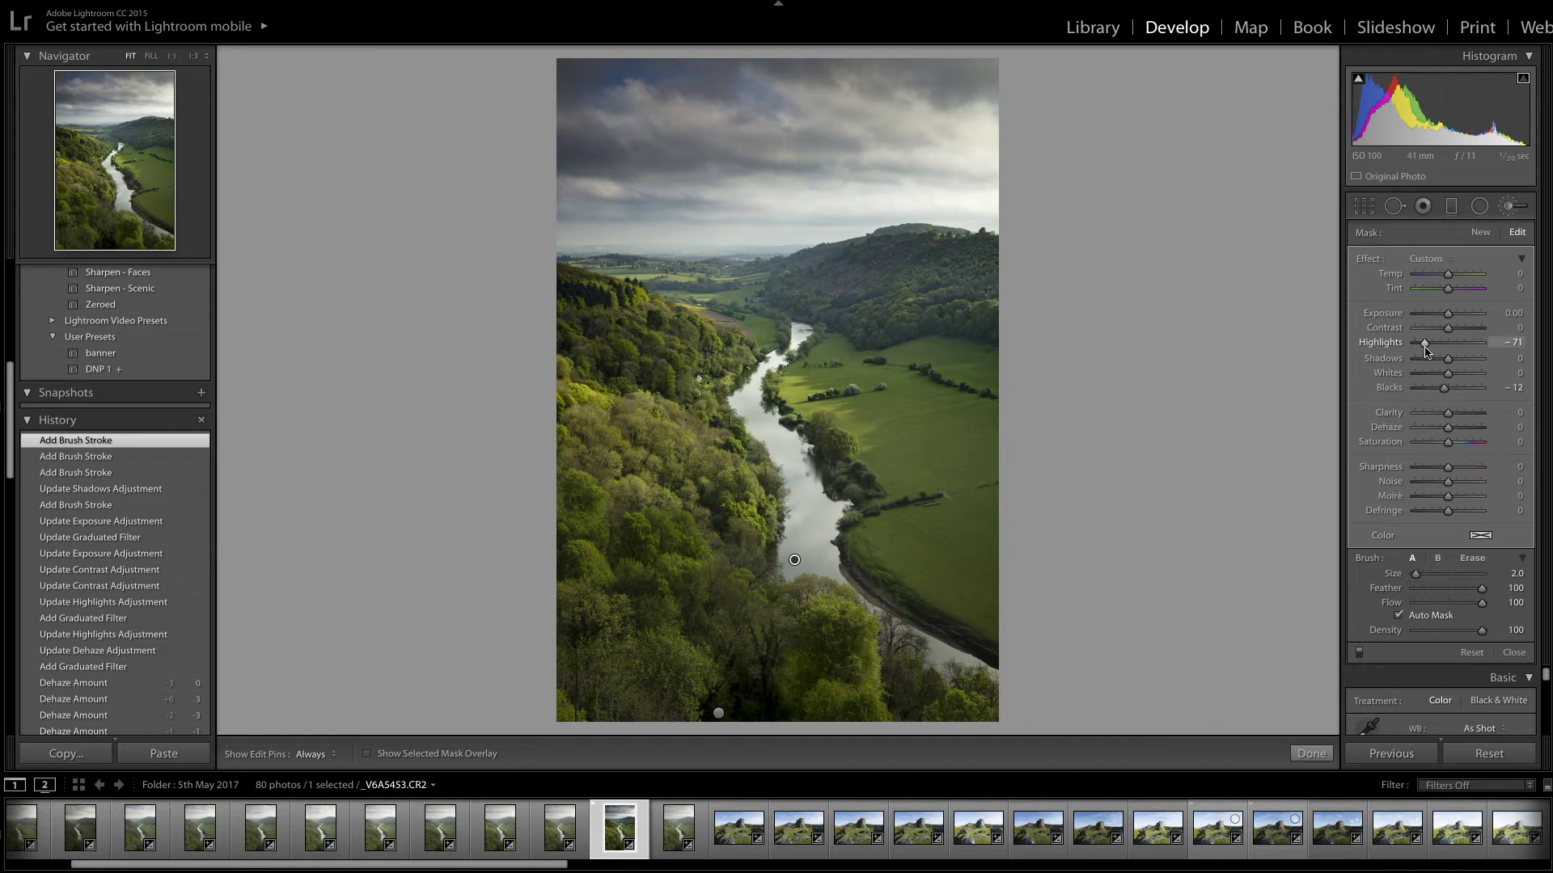
left_click_drag(1425, 350, 1424, 349)
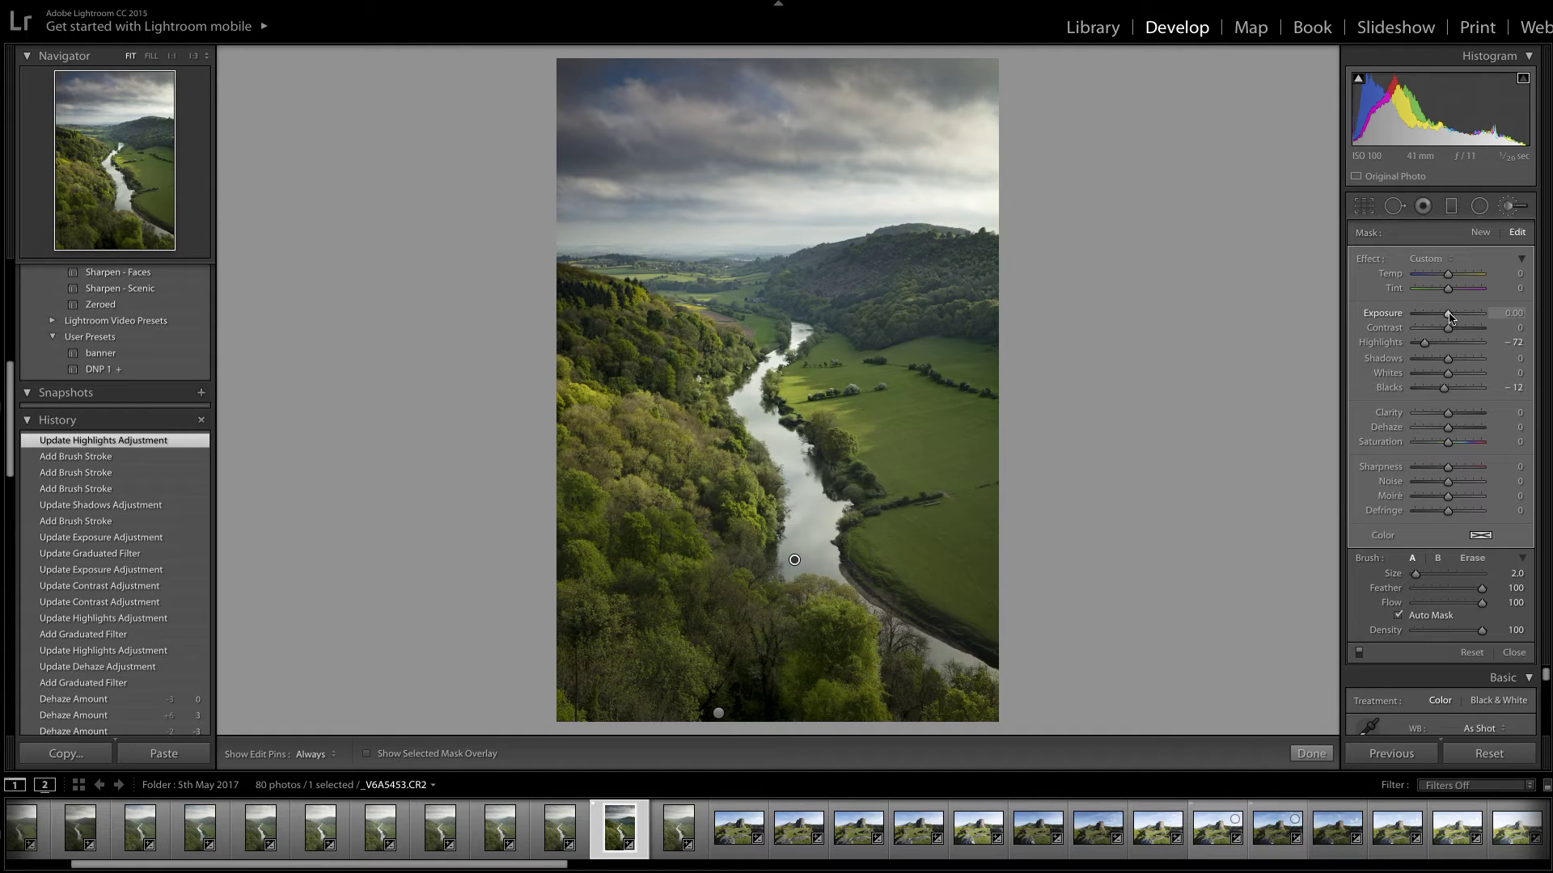
left_click_drag(1449, 317, 1448, 318)
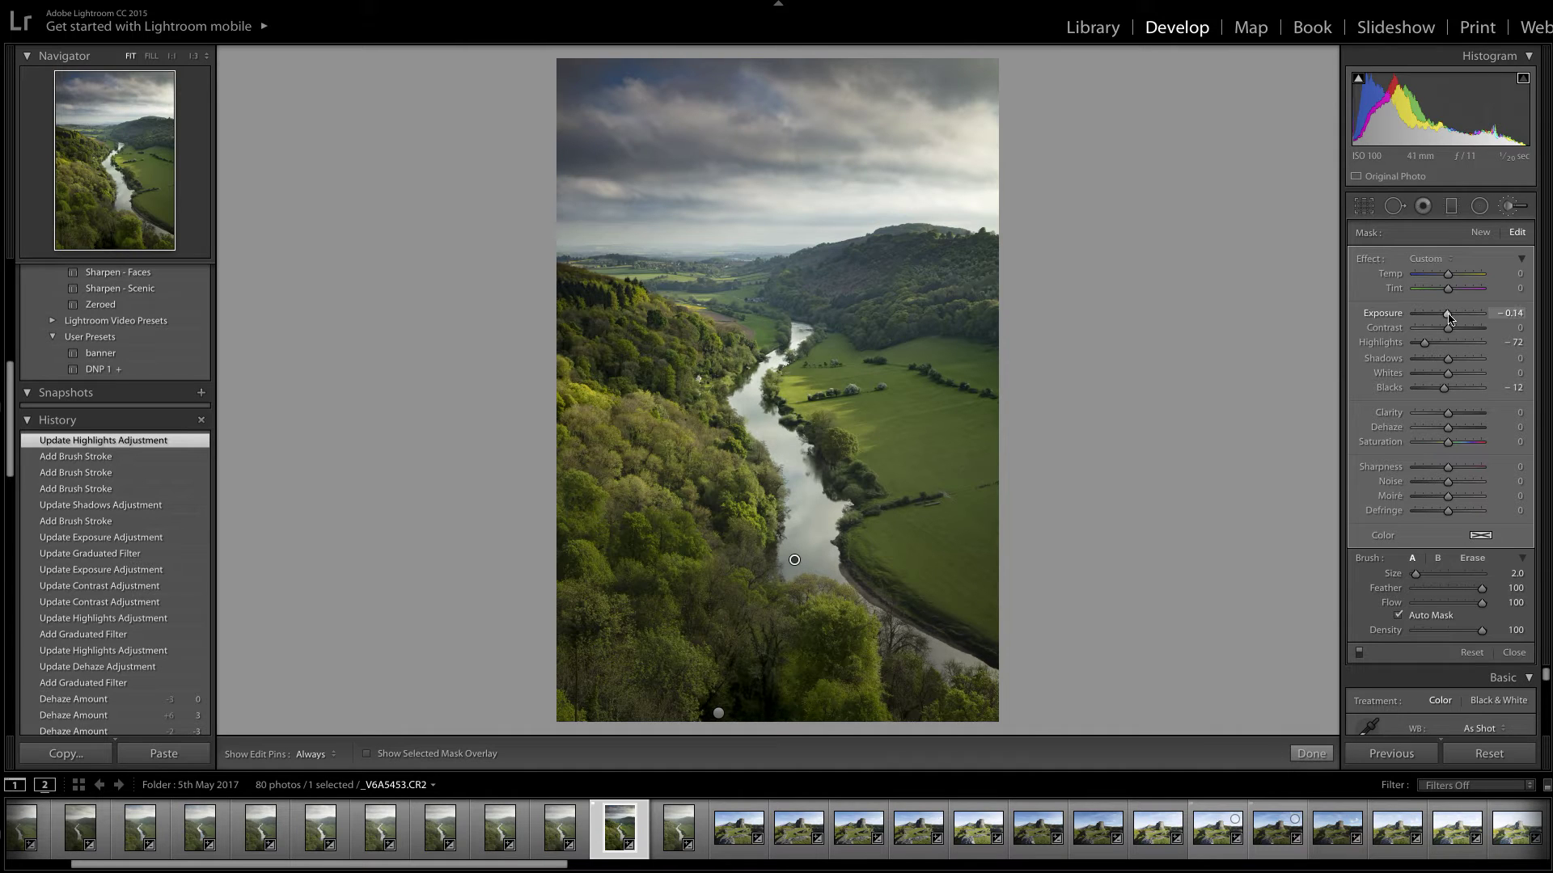
left_click_drag(1449, 318, 1447, 318)
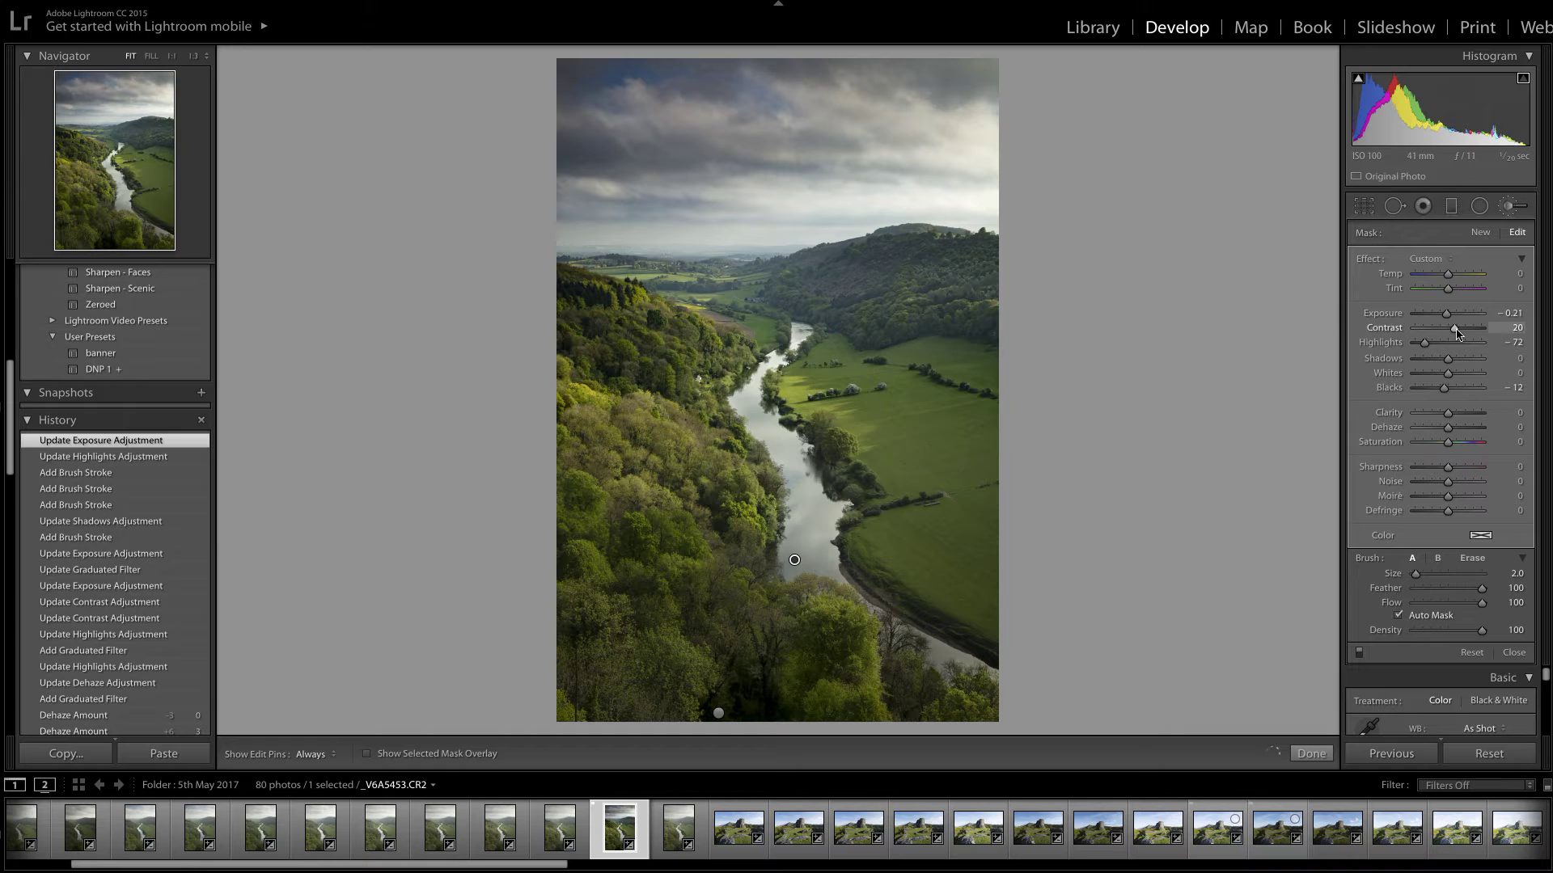
left_click_drag(1473, 326, 1472, 326)
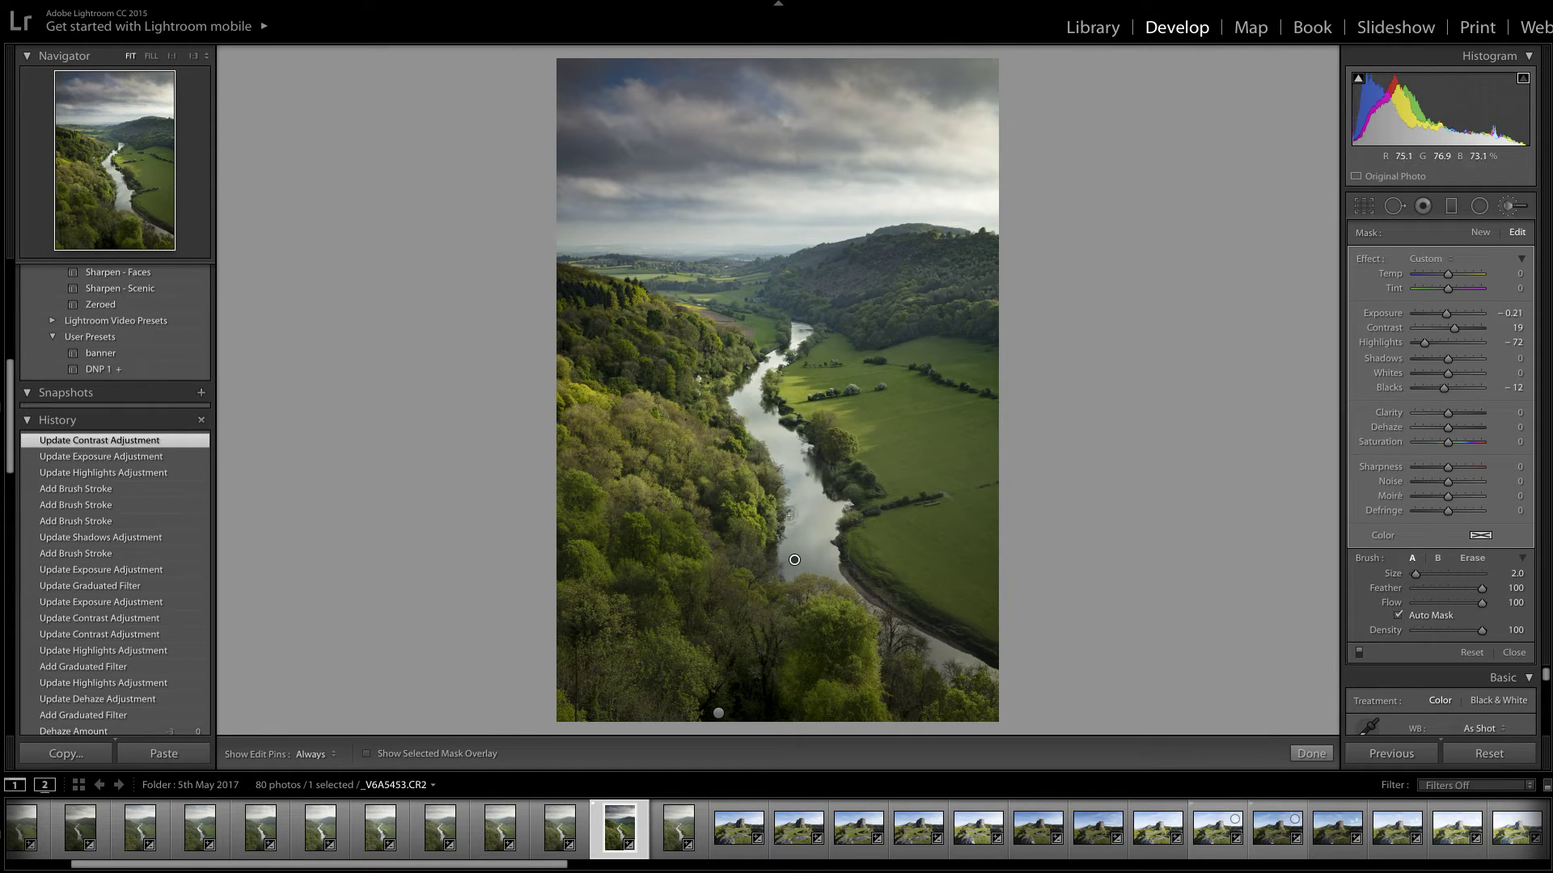
left_click(1311, 754)
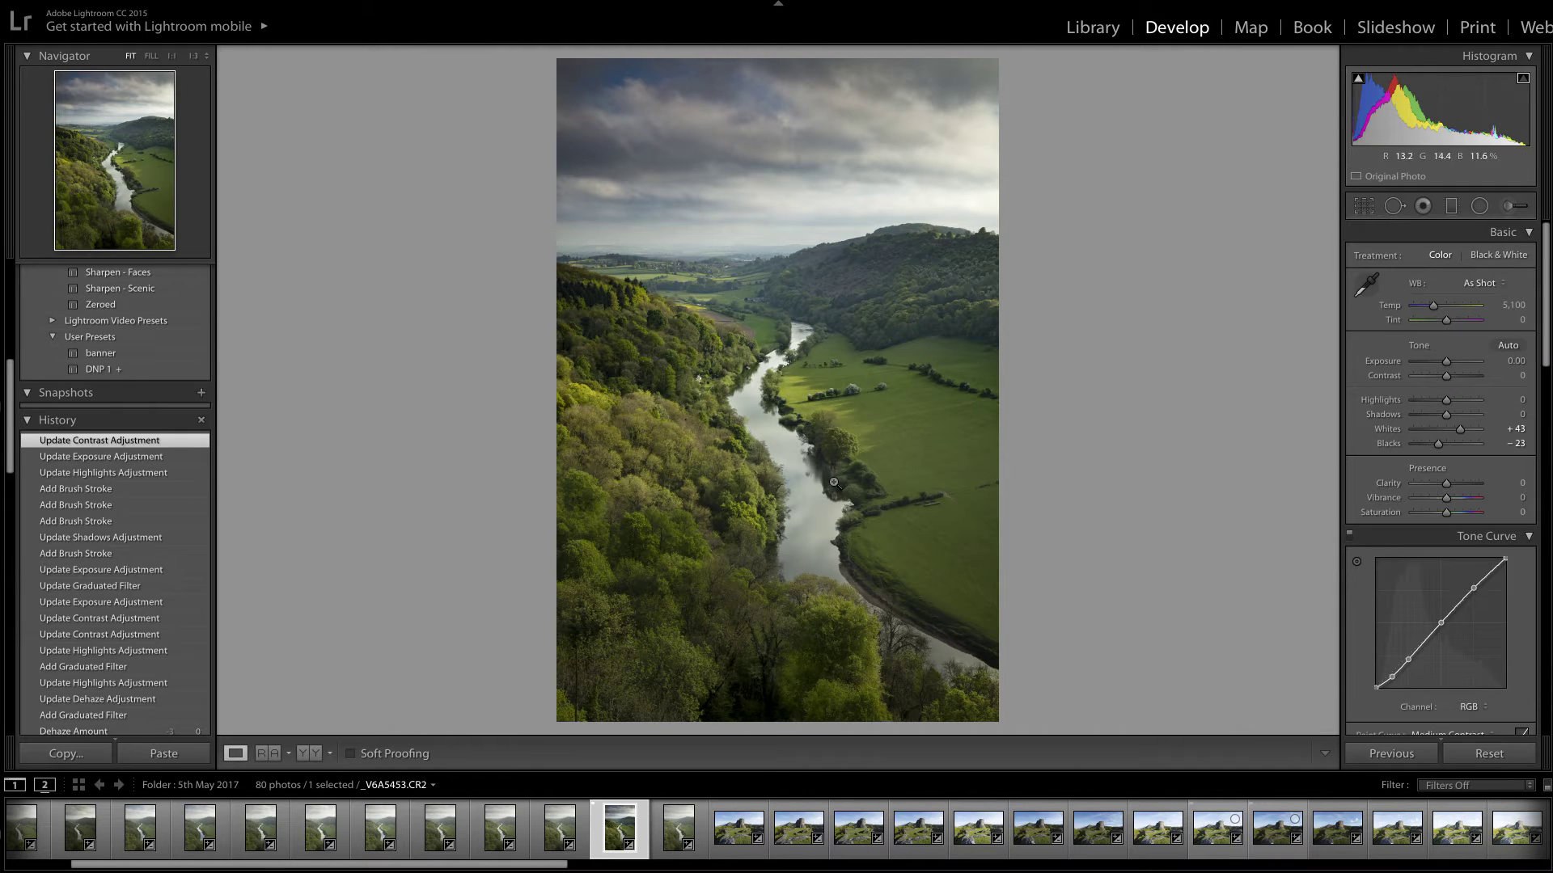
Paint a new Adjustment Brush mask at size 16 over the wooded left hillside and foreground trees, using the overlay, and hide the overlay
left_click(1509, 208)
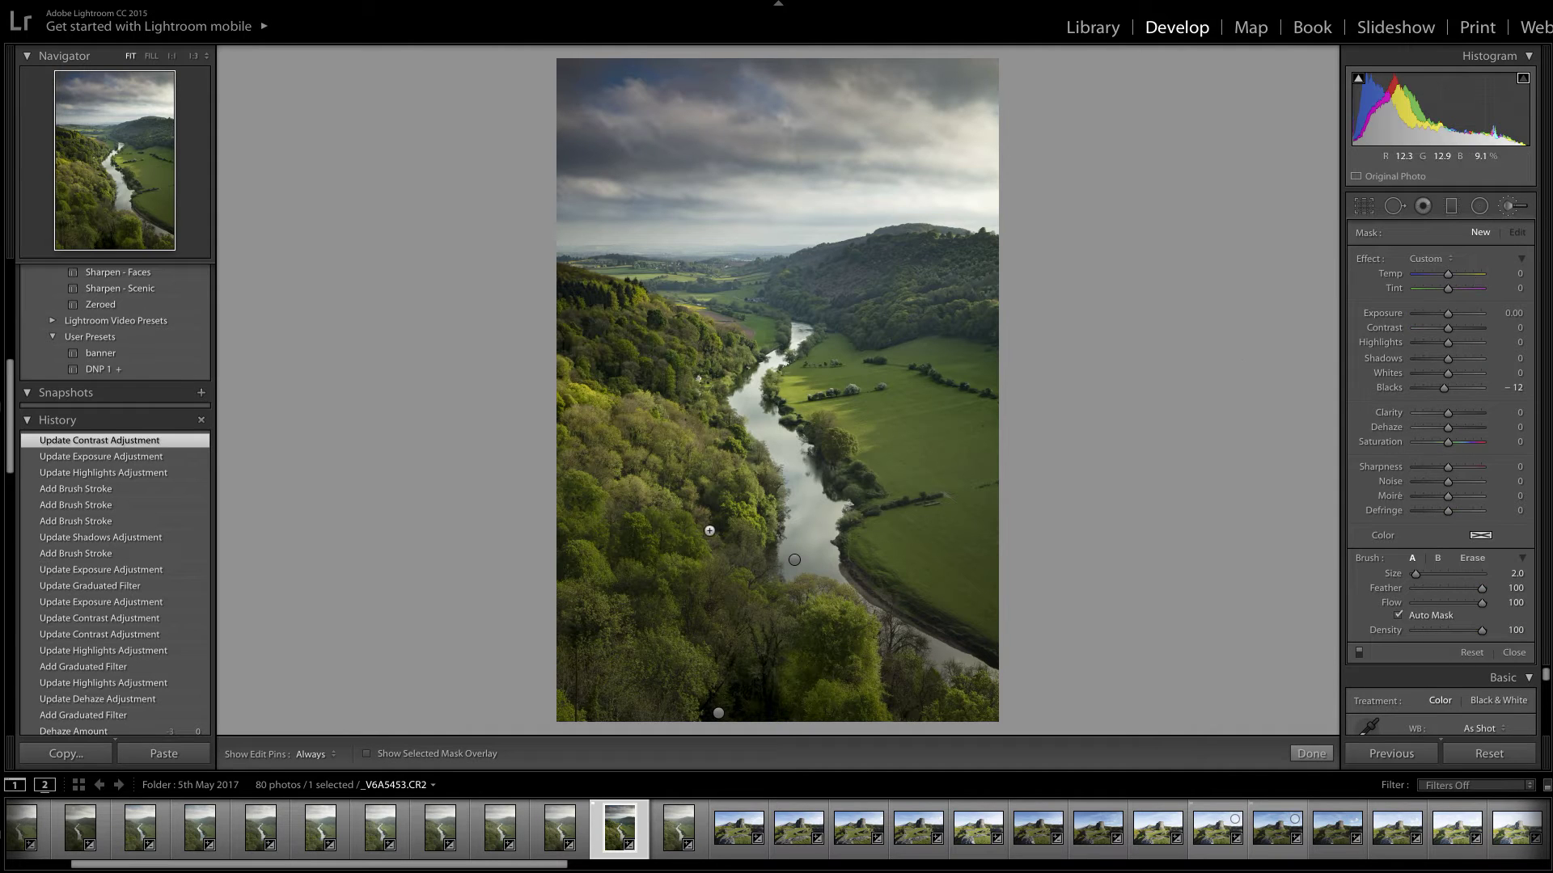
left_click(1509, 209)
left_click(1509, 208)
left_click(368, 755)
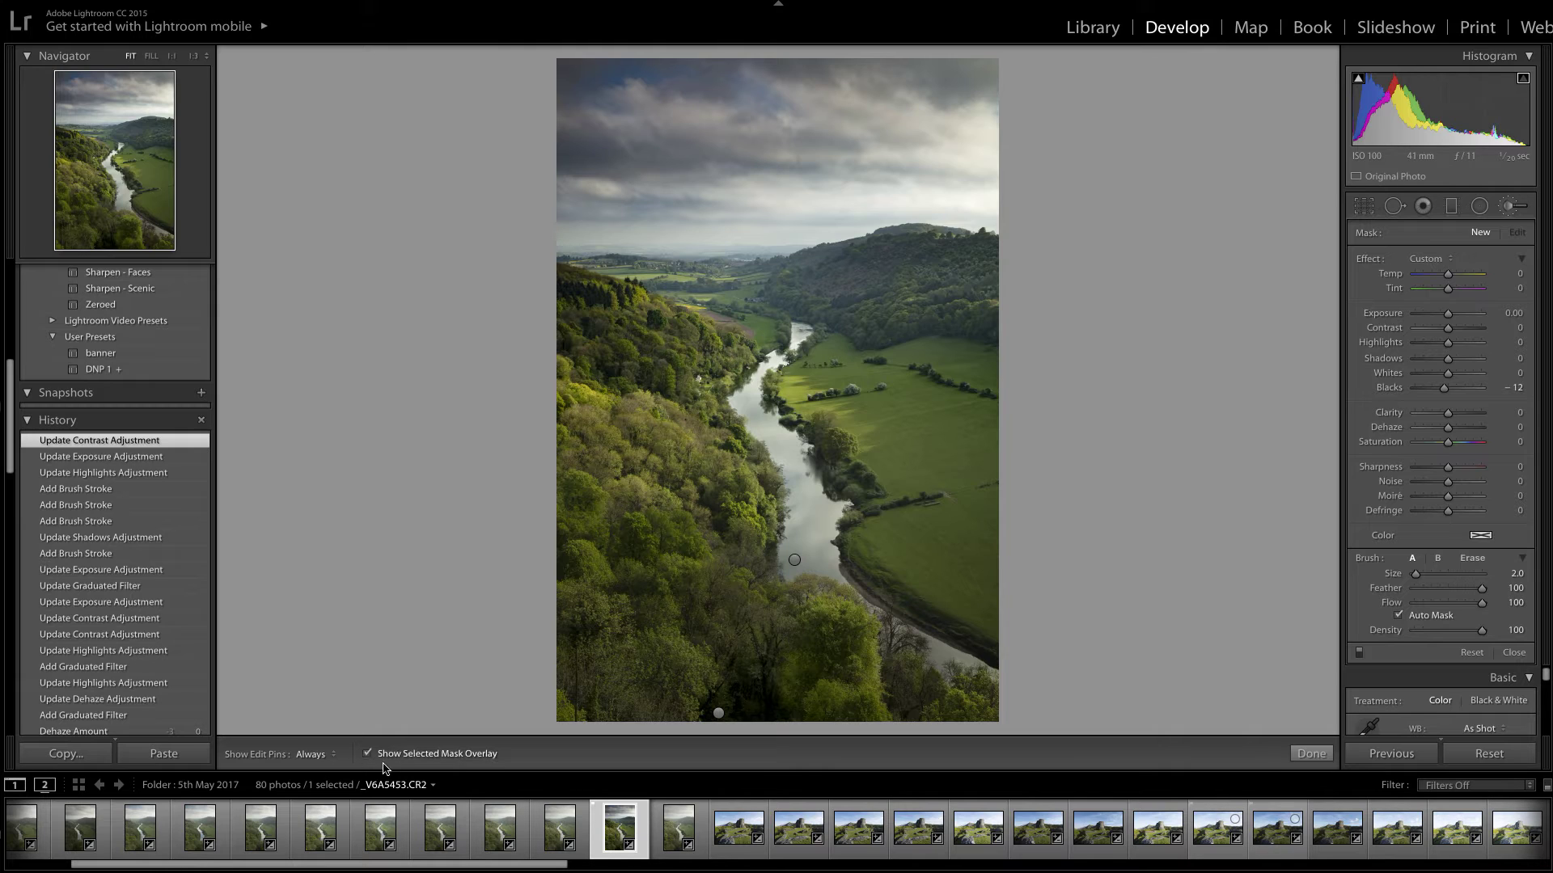
scroll(658, 517, "up", 6)
scroll(662, 509, "up", 2)
key("h")
mouse_move(586, 695)
left_mouse_down()
mouse_move(573, 305)
mouse_move(690, 339)
mouse_move(707, 360)
mouse_move(668, 404)
mouse_move(705, 443)
mouse_move(737, 539)
mouse_move(706, 503)
mouse_move(653, 487)
mouse_move(667, 615)
mouse_move(645, 670)
mouse_move(650, 626)
mouse_move(722, 580)
mouse_move(753, 584)
mouse_move(819, 615)
mouse_move(921, 704)
mouse_move(999, 718)
left_mouse_up()
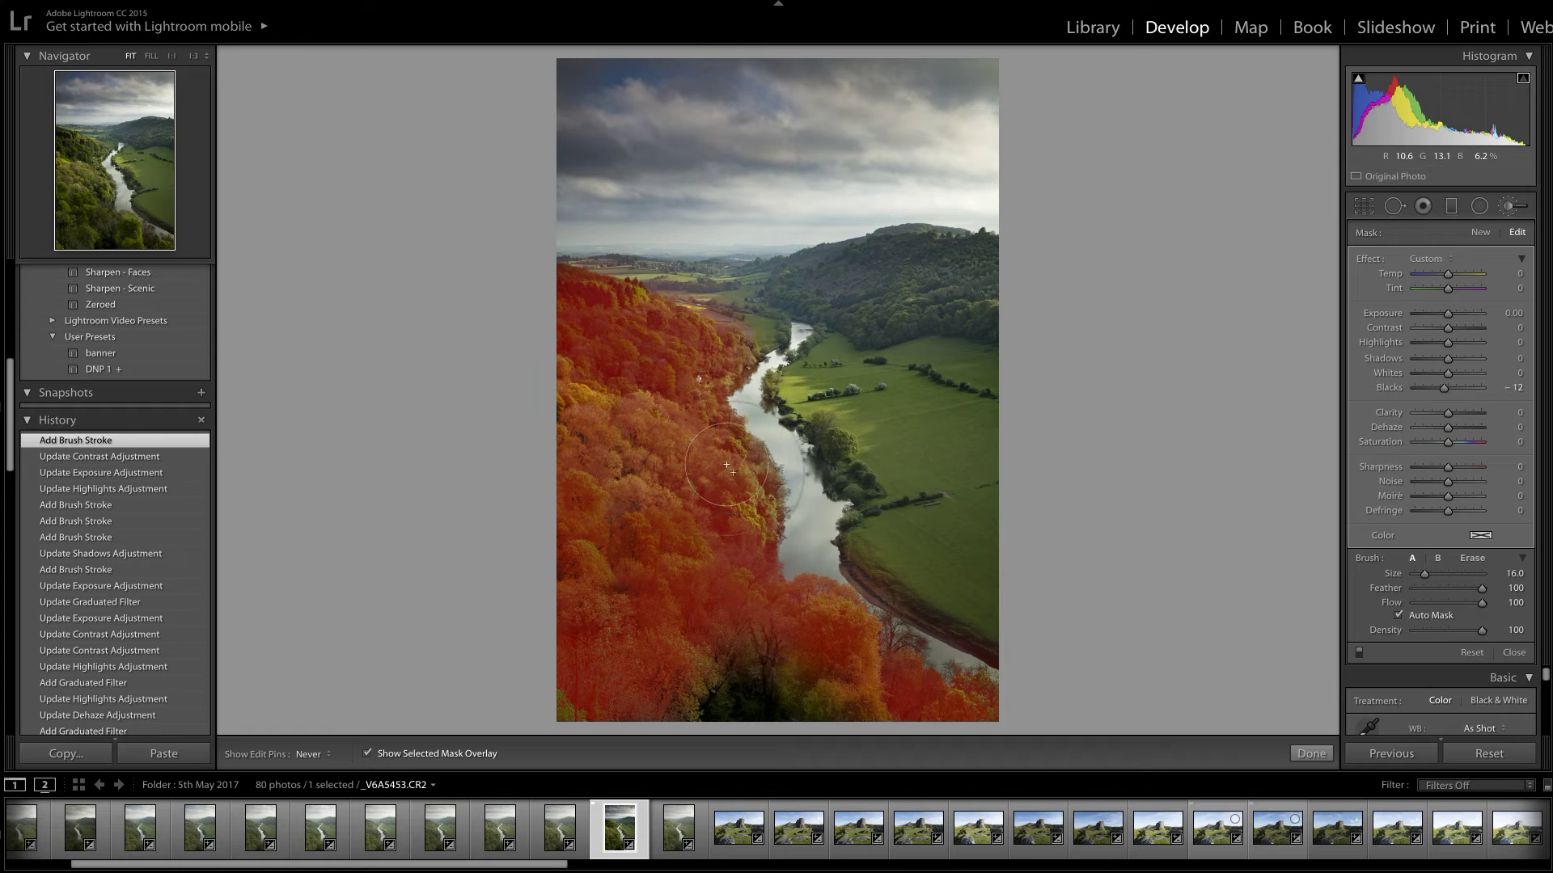
mouse_move(681, 575)
left_mouse_down()
mouse_move(677, 675)
mouse_move(833, 688)
mouse_move(485, 712)
mouse_move(360, 784)
left_mouse_up()
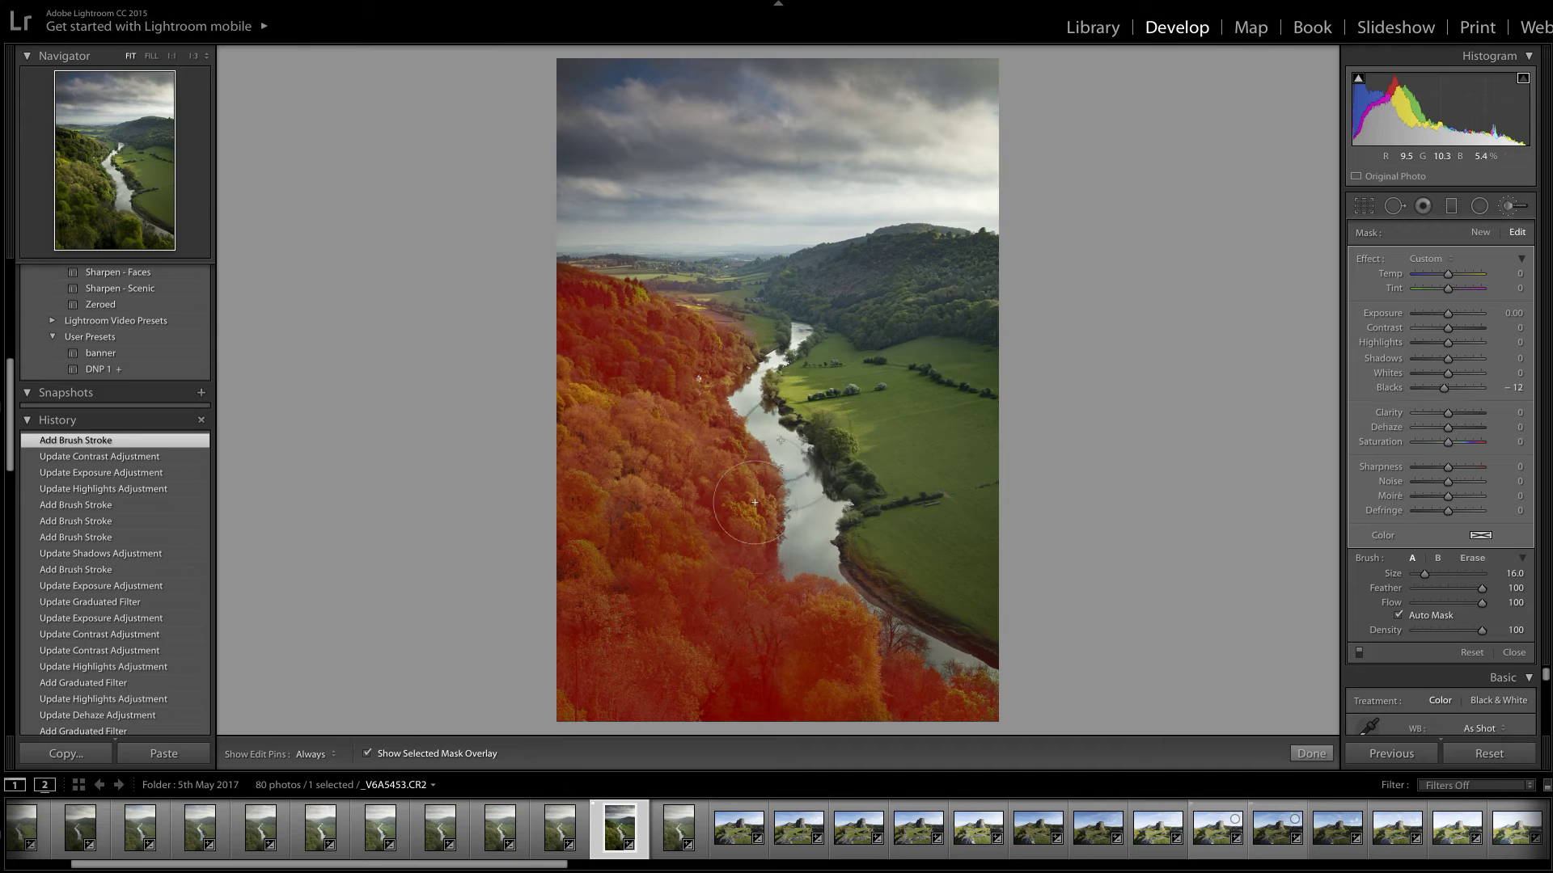
left_click(366, 755)
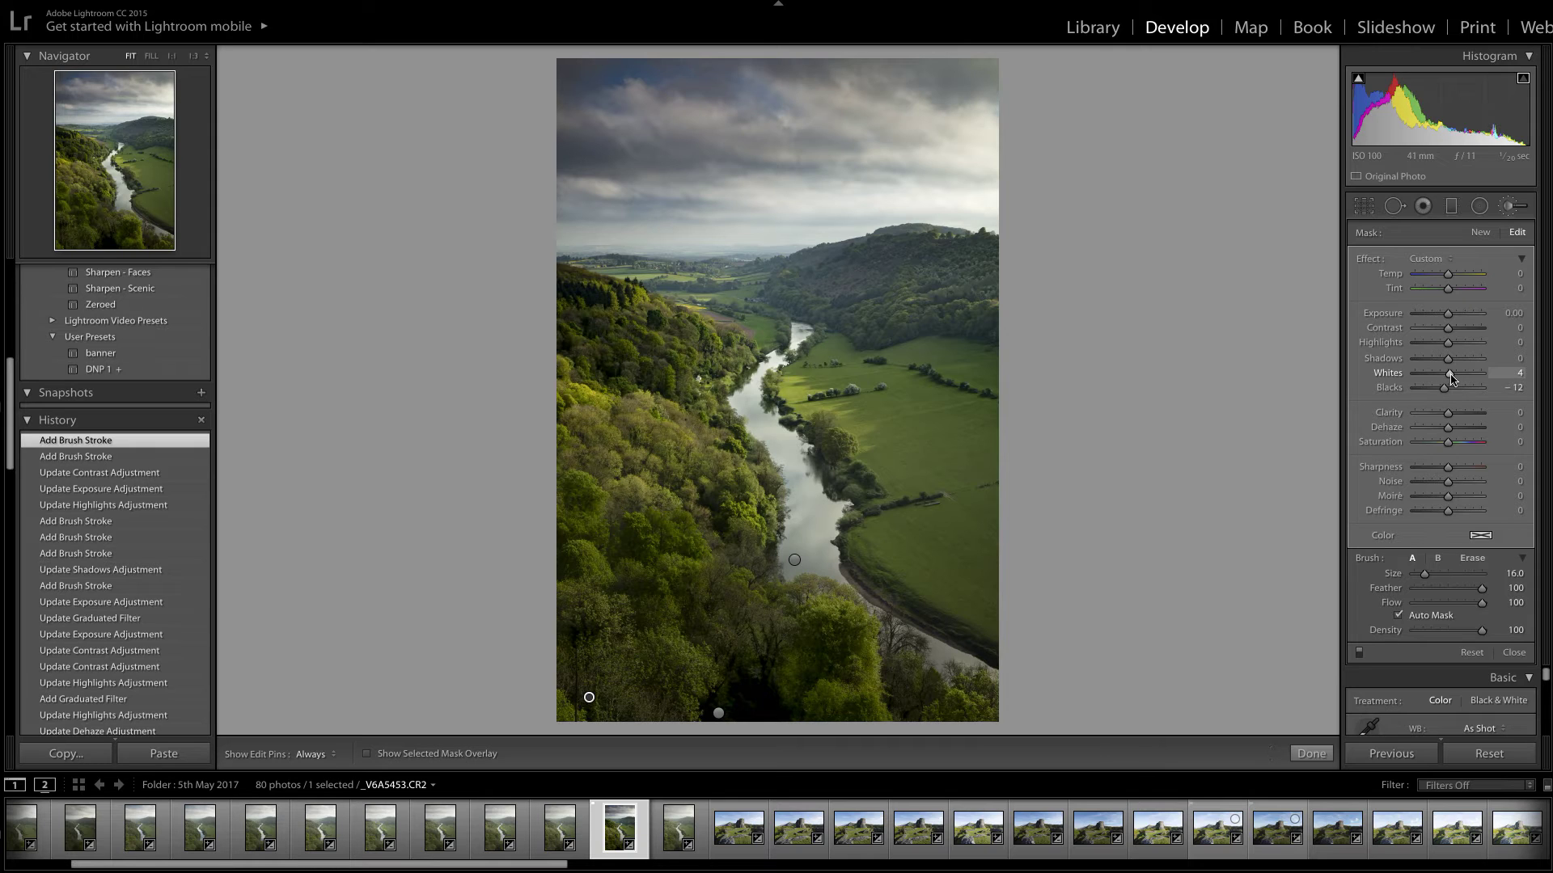
Set the woodland brush adjustment to Whites 51 and Exposure 0.13, and finish editing it
left_click_drag(1462, 380, 1474, 379)
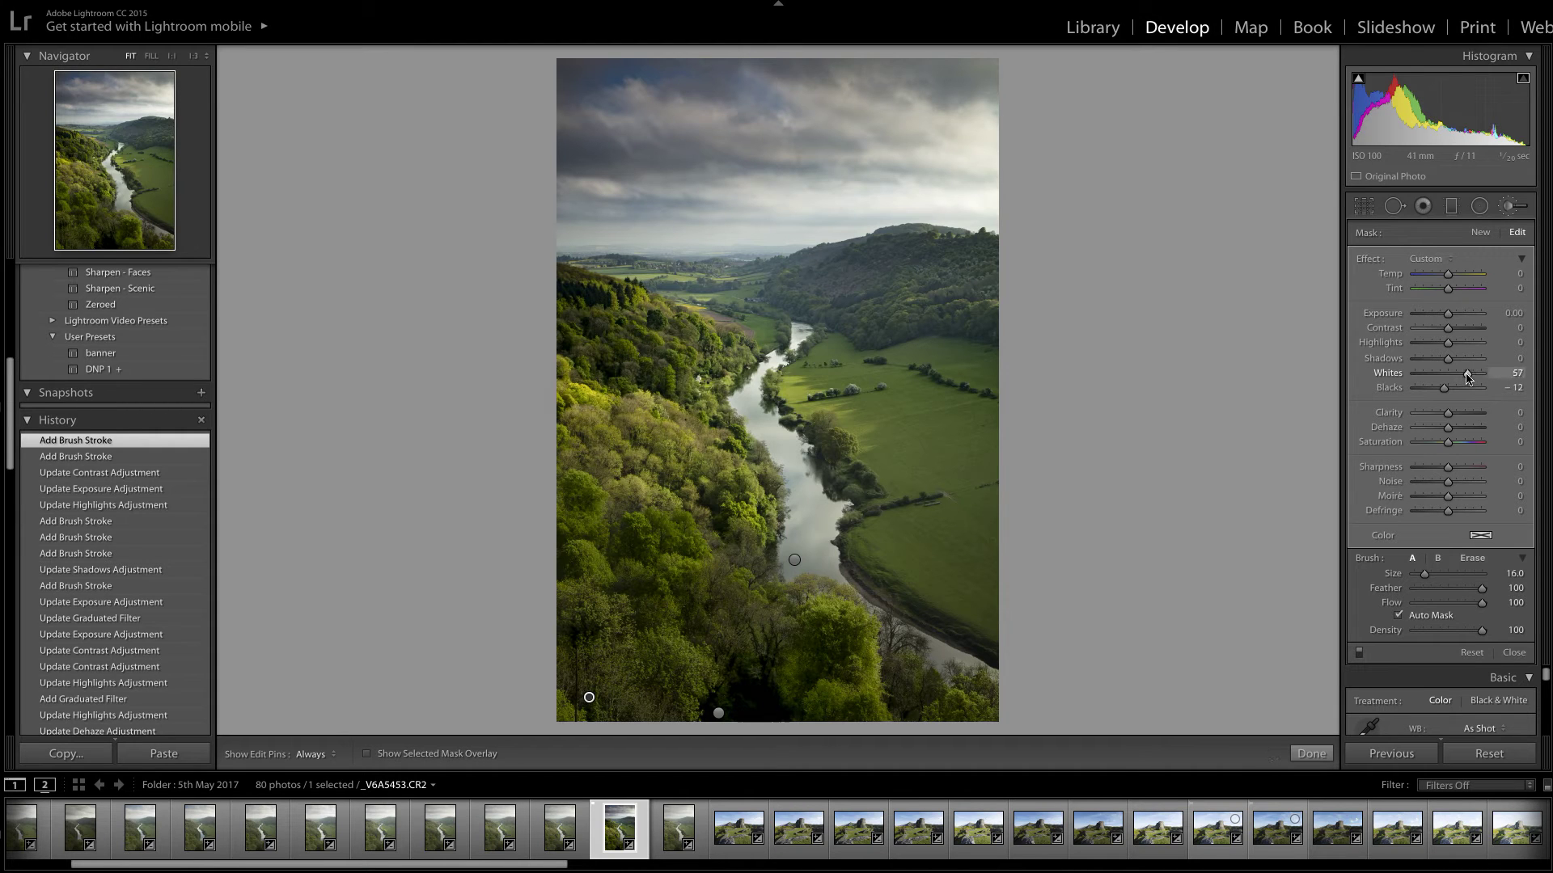
left_click_drag(1474, 373, 1471, 373)
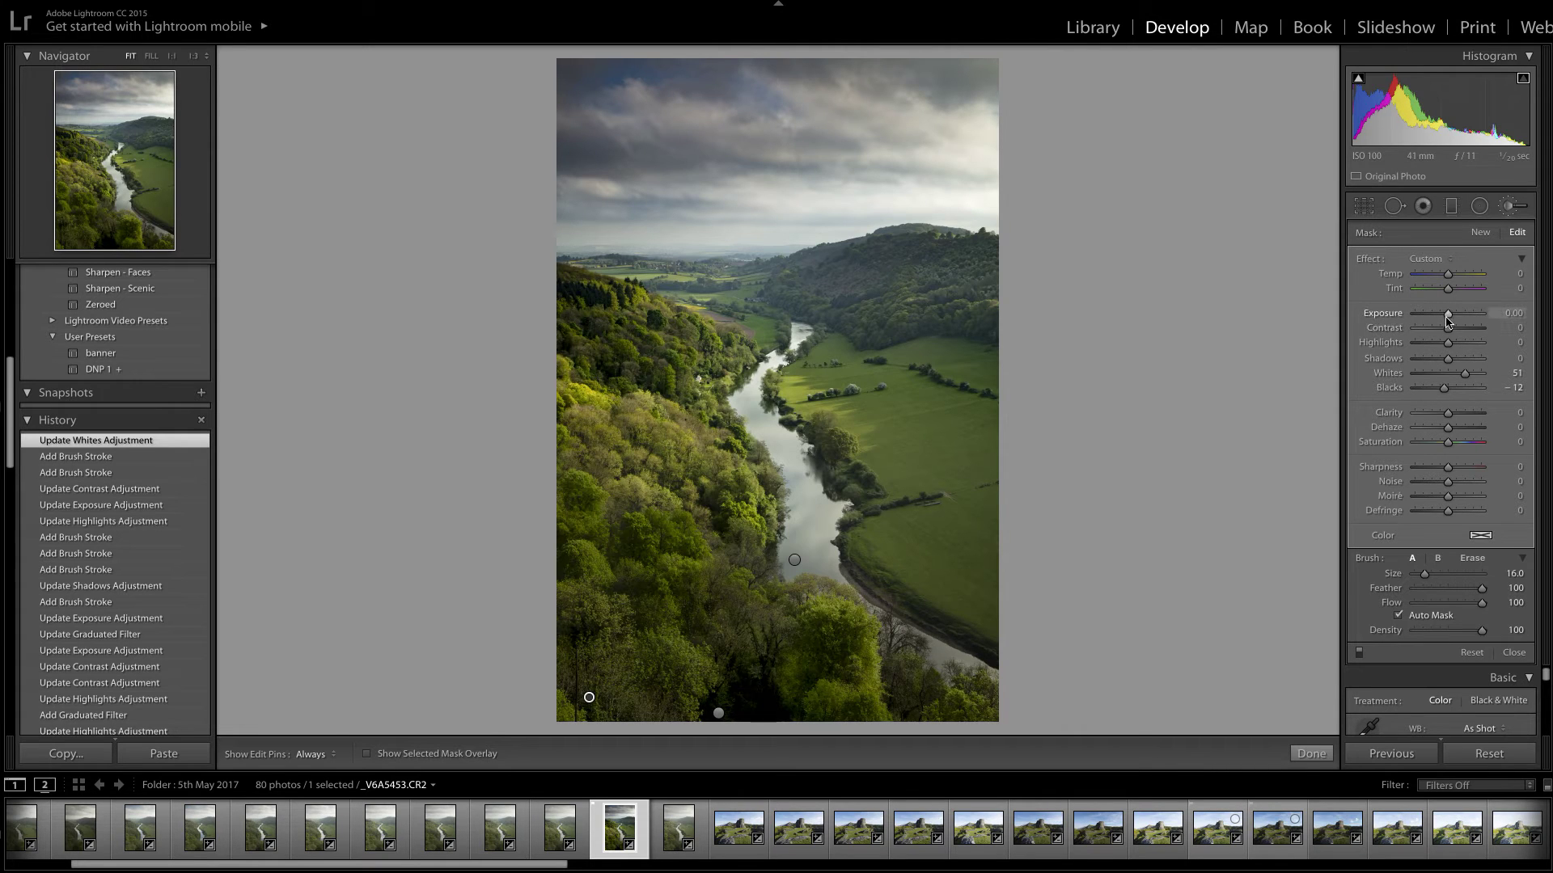
left_click_drag(1448, 314, 1450, 318)
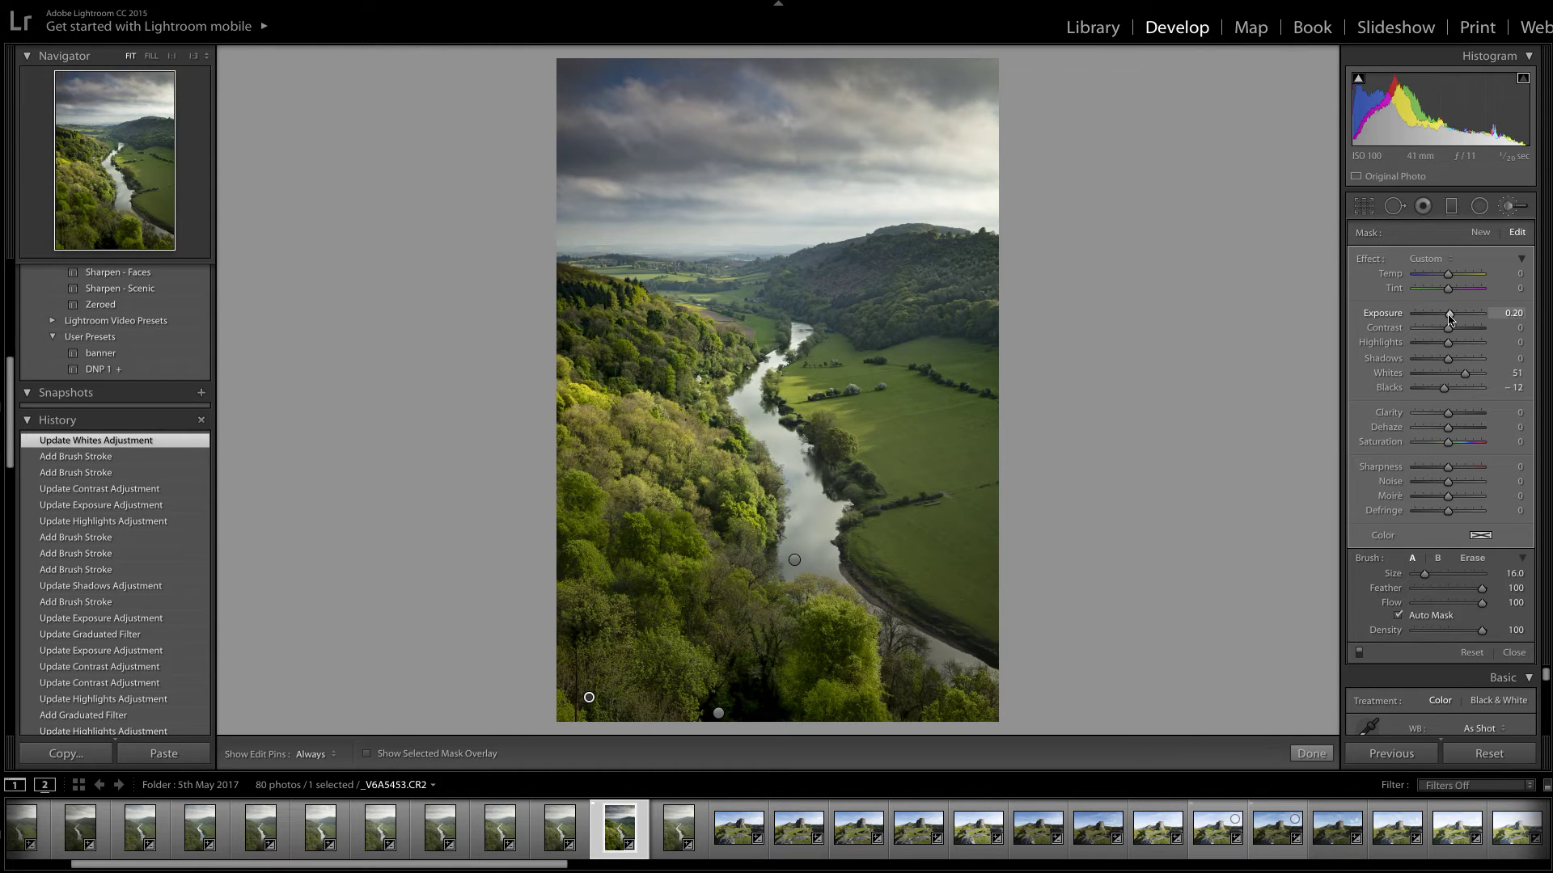
left_click_drag(1450, 318, 1450, 319)
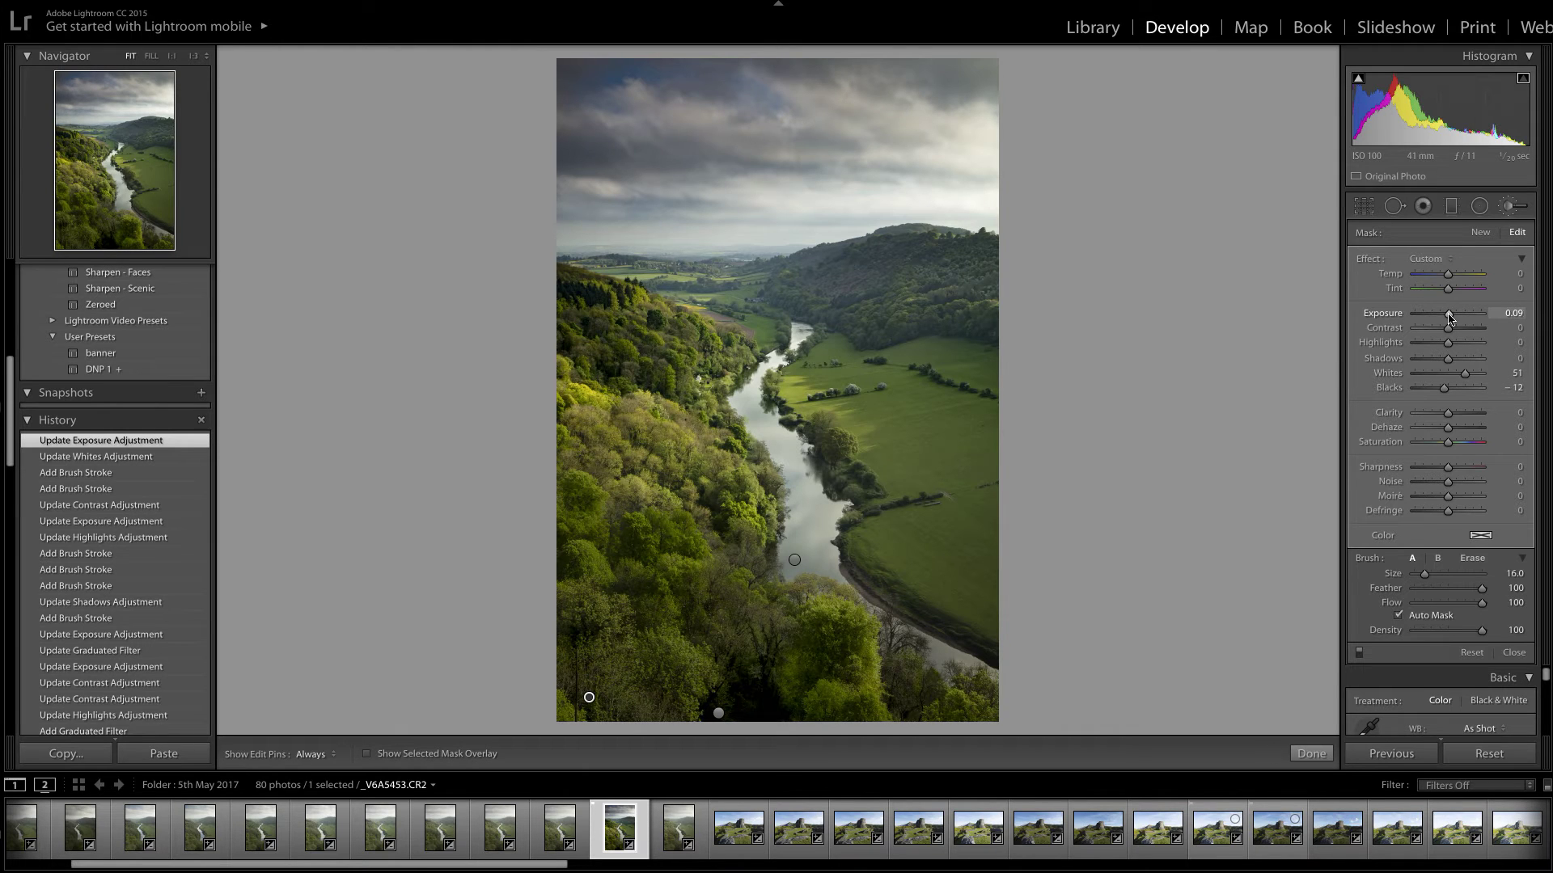
left_click_drag(1449, 318, 1447, 318)
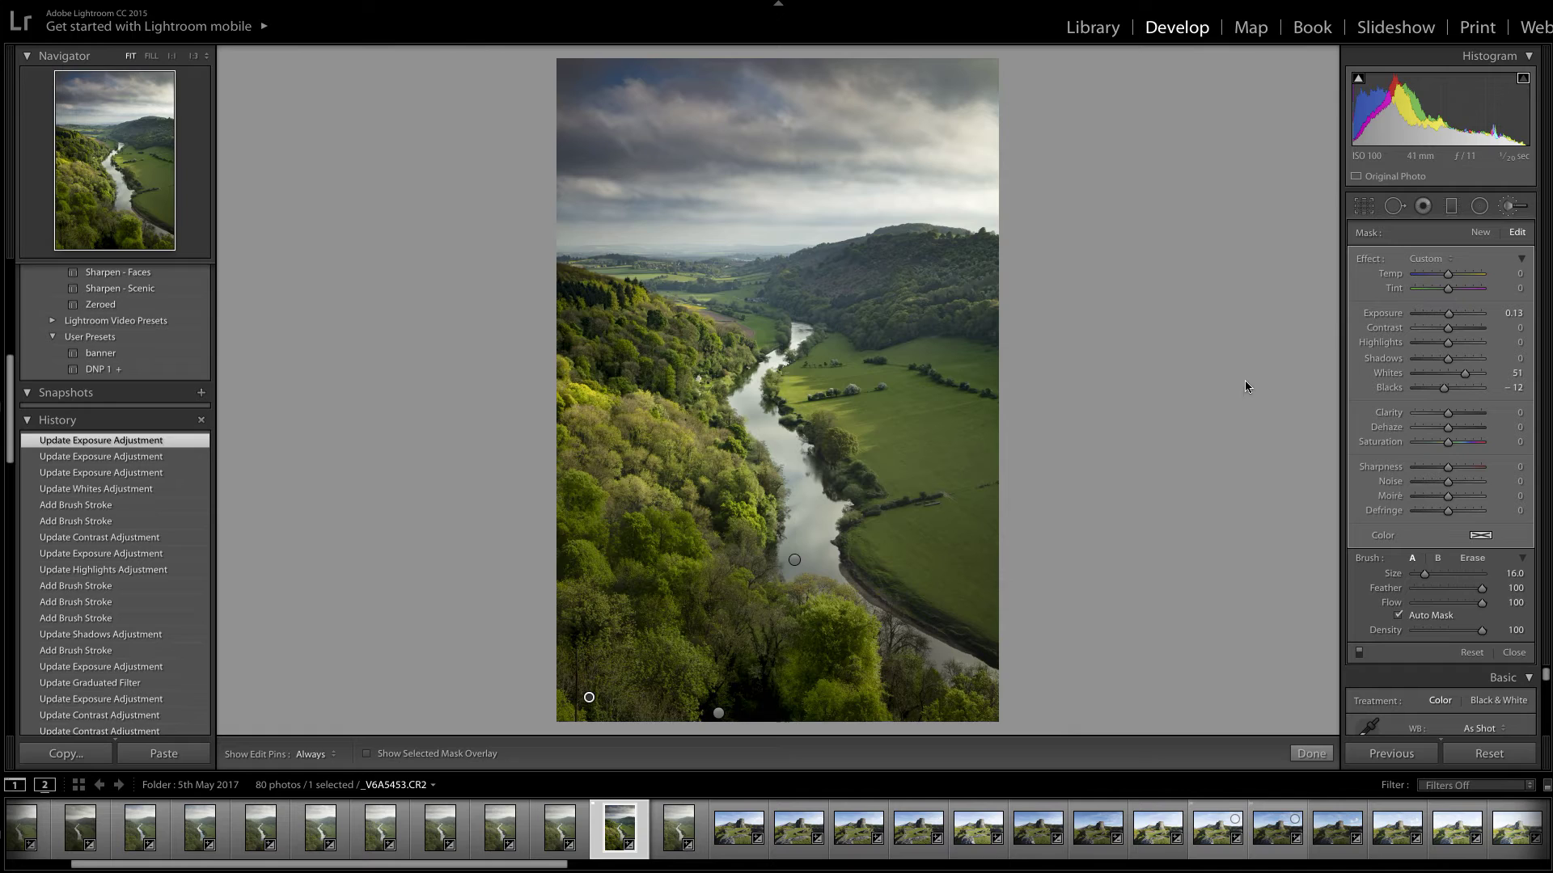
left_click(1311, 754)
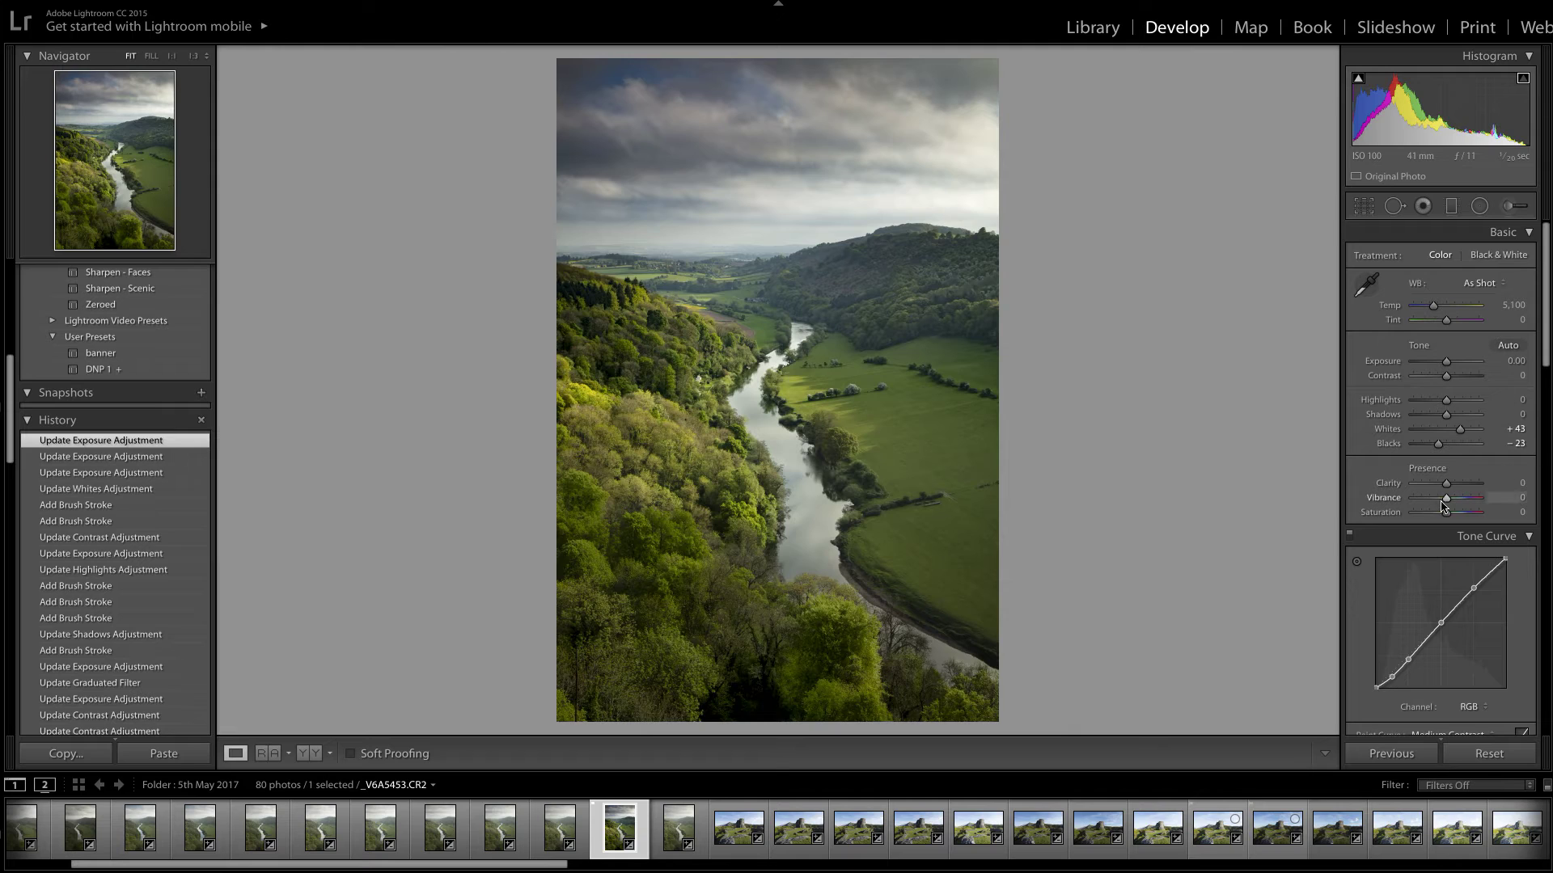
Set the photo's global Vibrance to +12
left_click_drag(1448, 503, 1452, 504)
left_click_drag(1452, 504, 1450, 505)
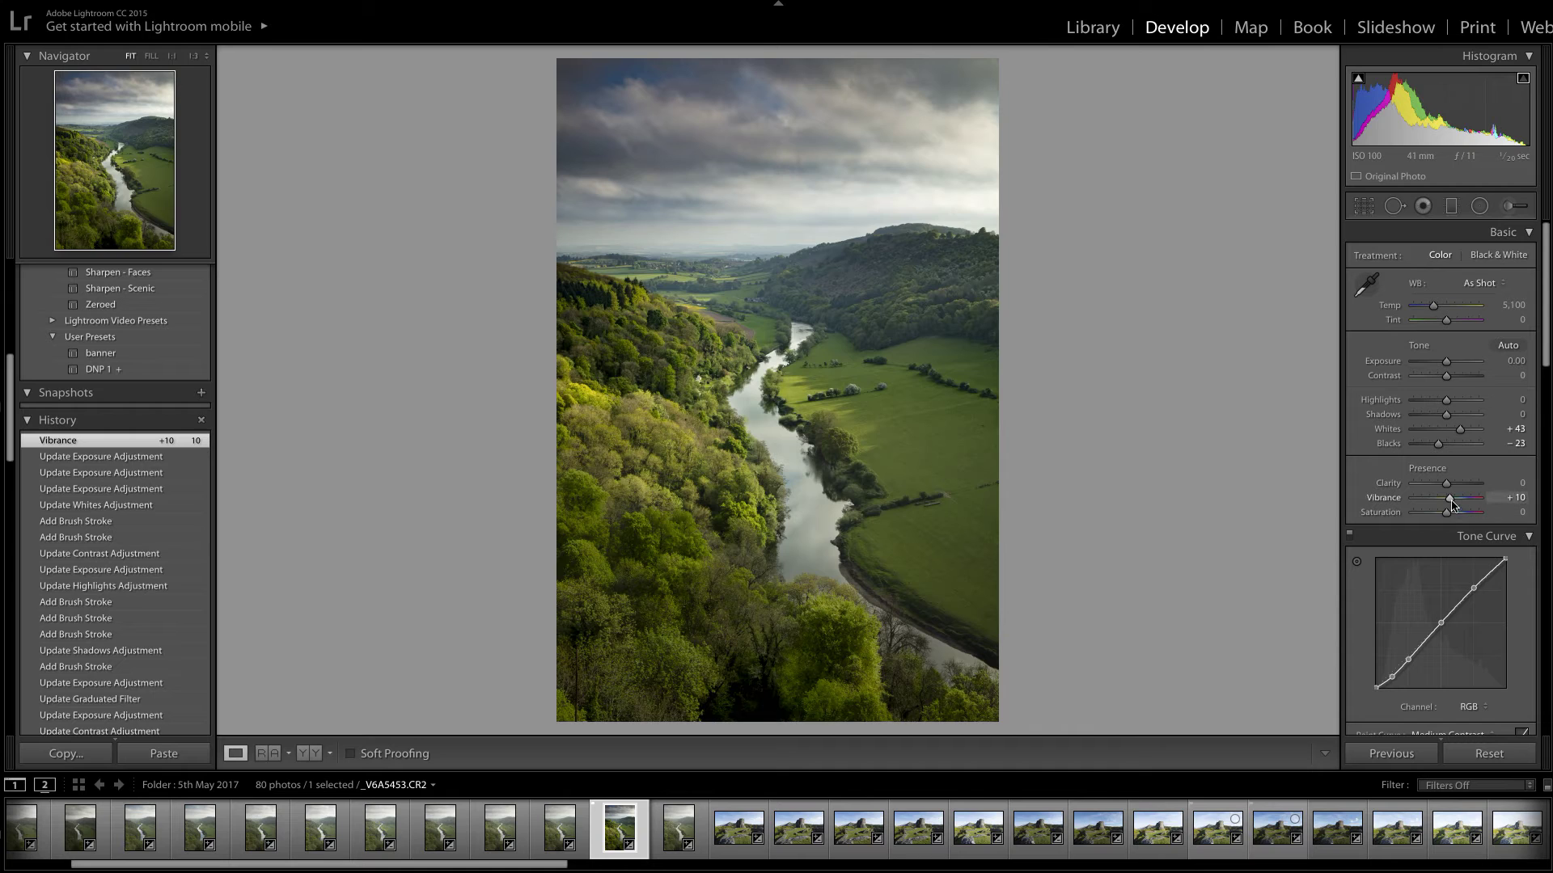
left_click(1450, 498)
left_click_drag(1449, 505, 1450, 504)
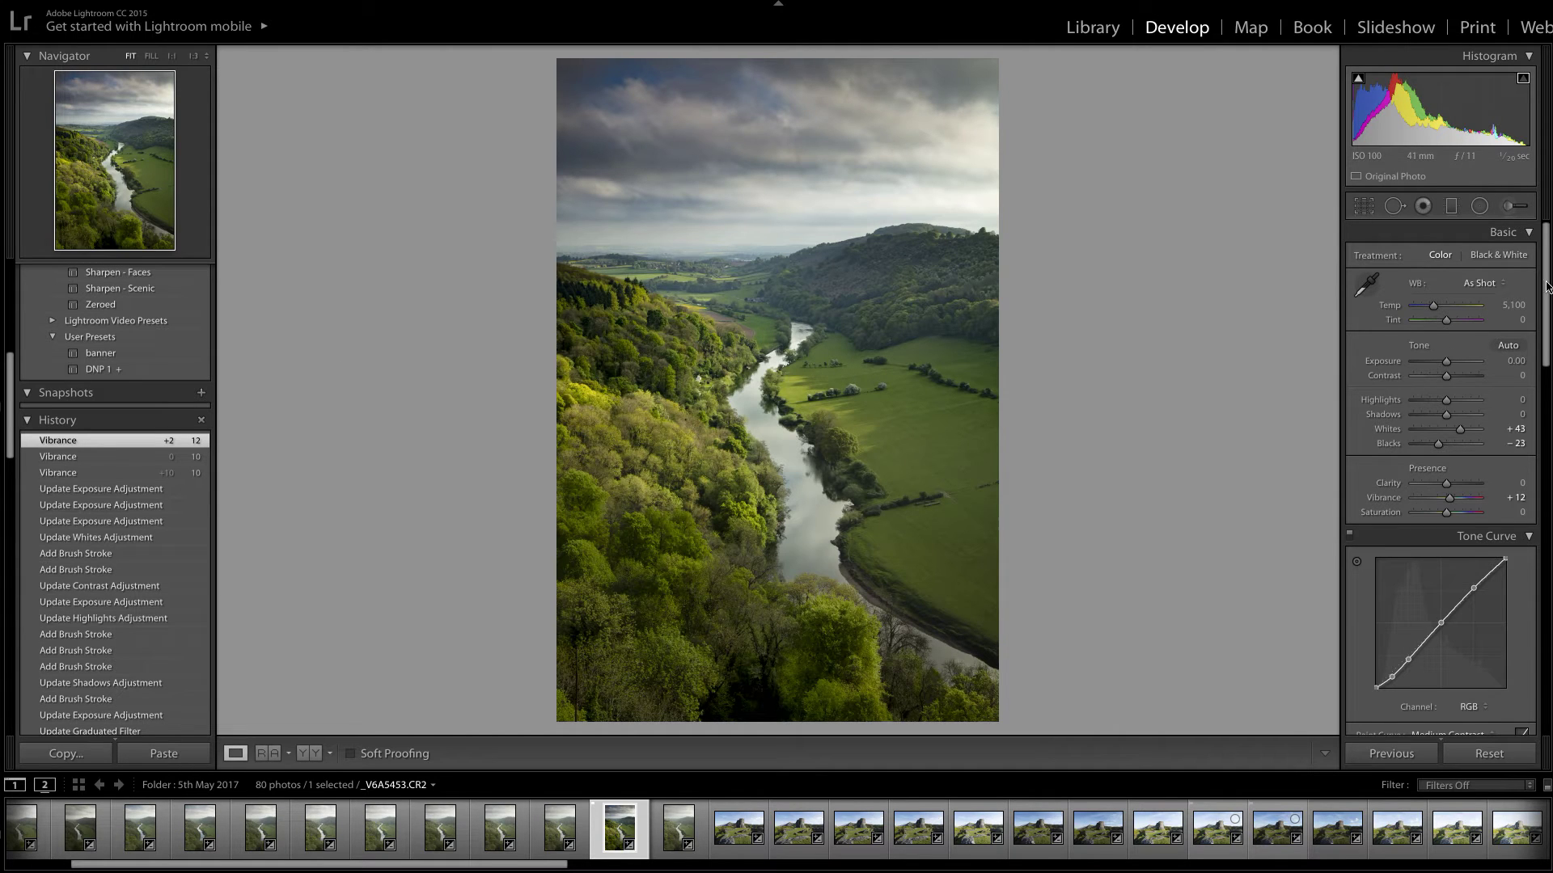
Apply the Sharpen - Scenic preset and set the sharpening Masking to about 17 using the mask preview
scroll(1528, 344, "down", 5)
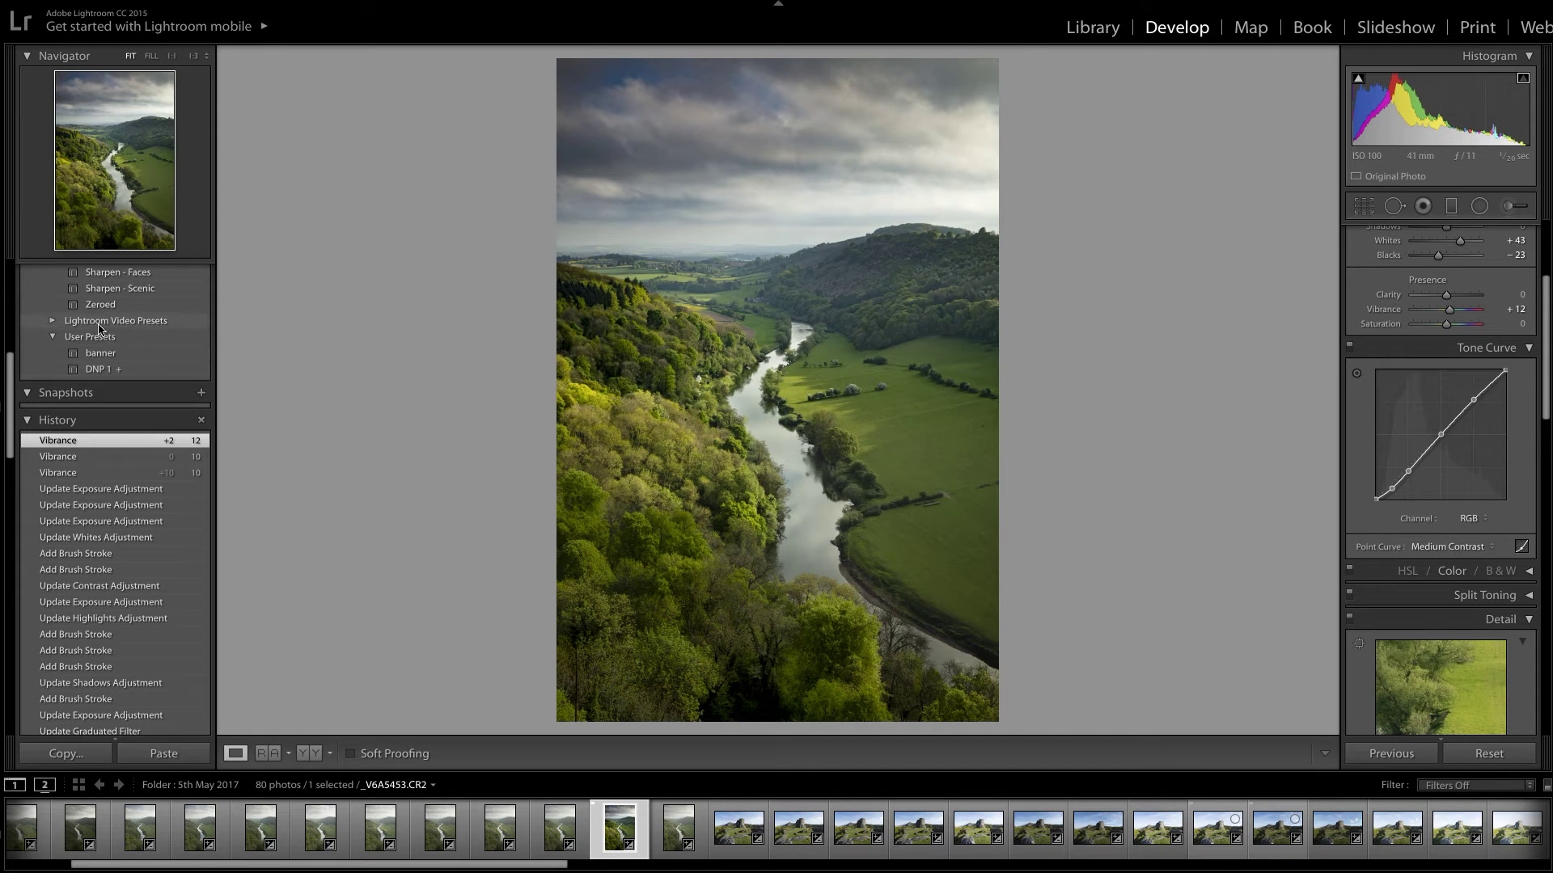
left_click(123, 290)
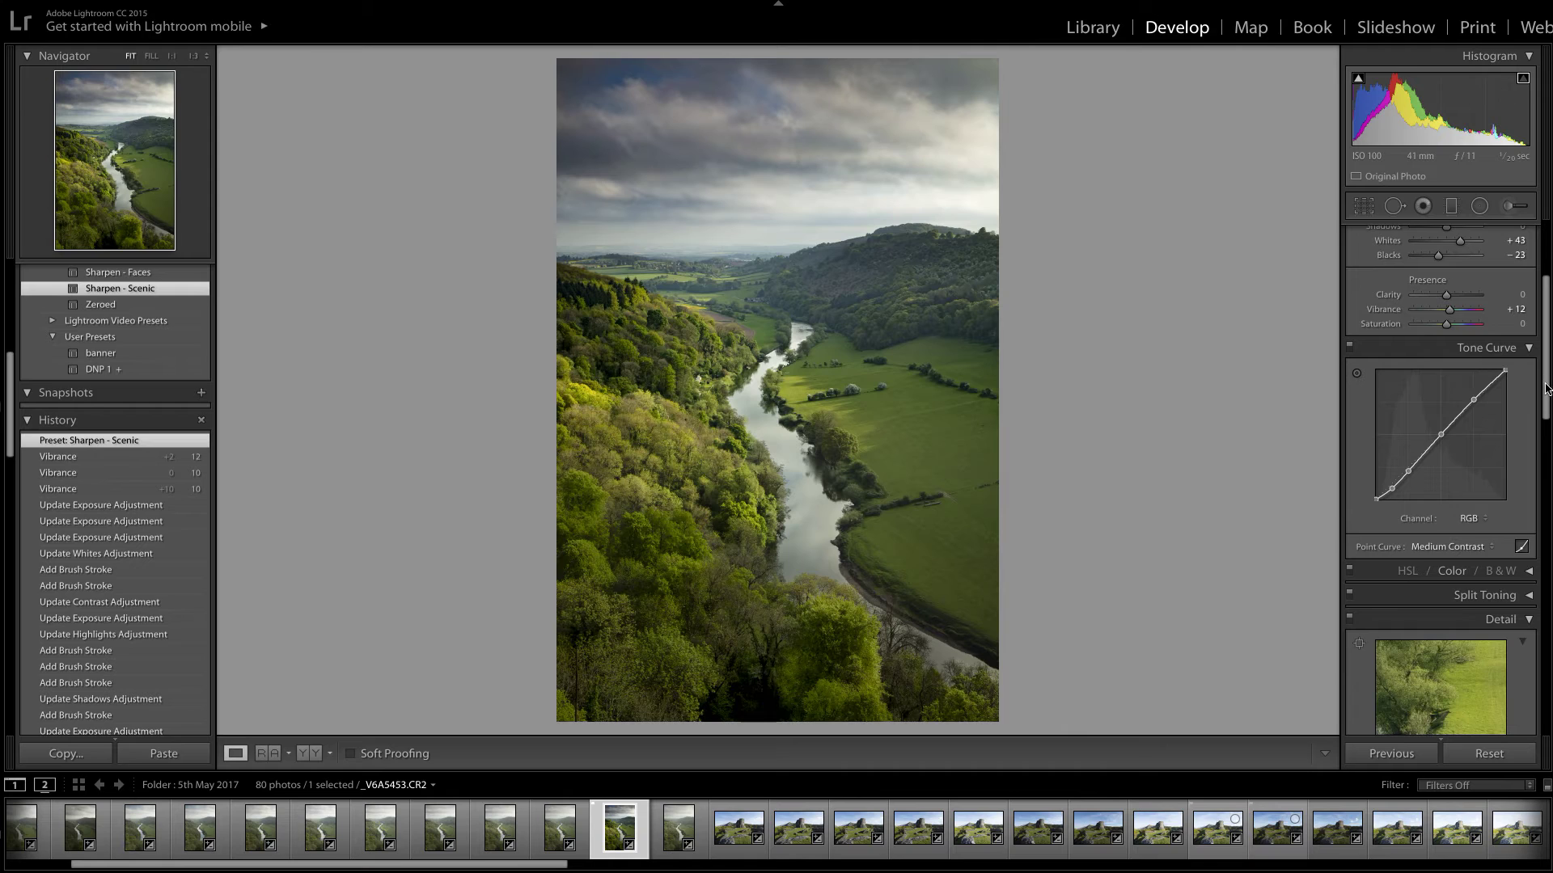
scroll(1439, 486, "down", 6)
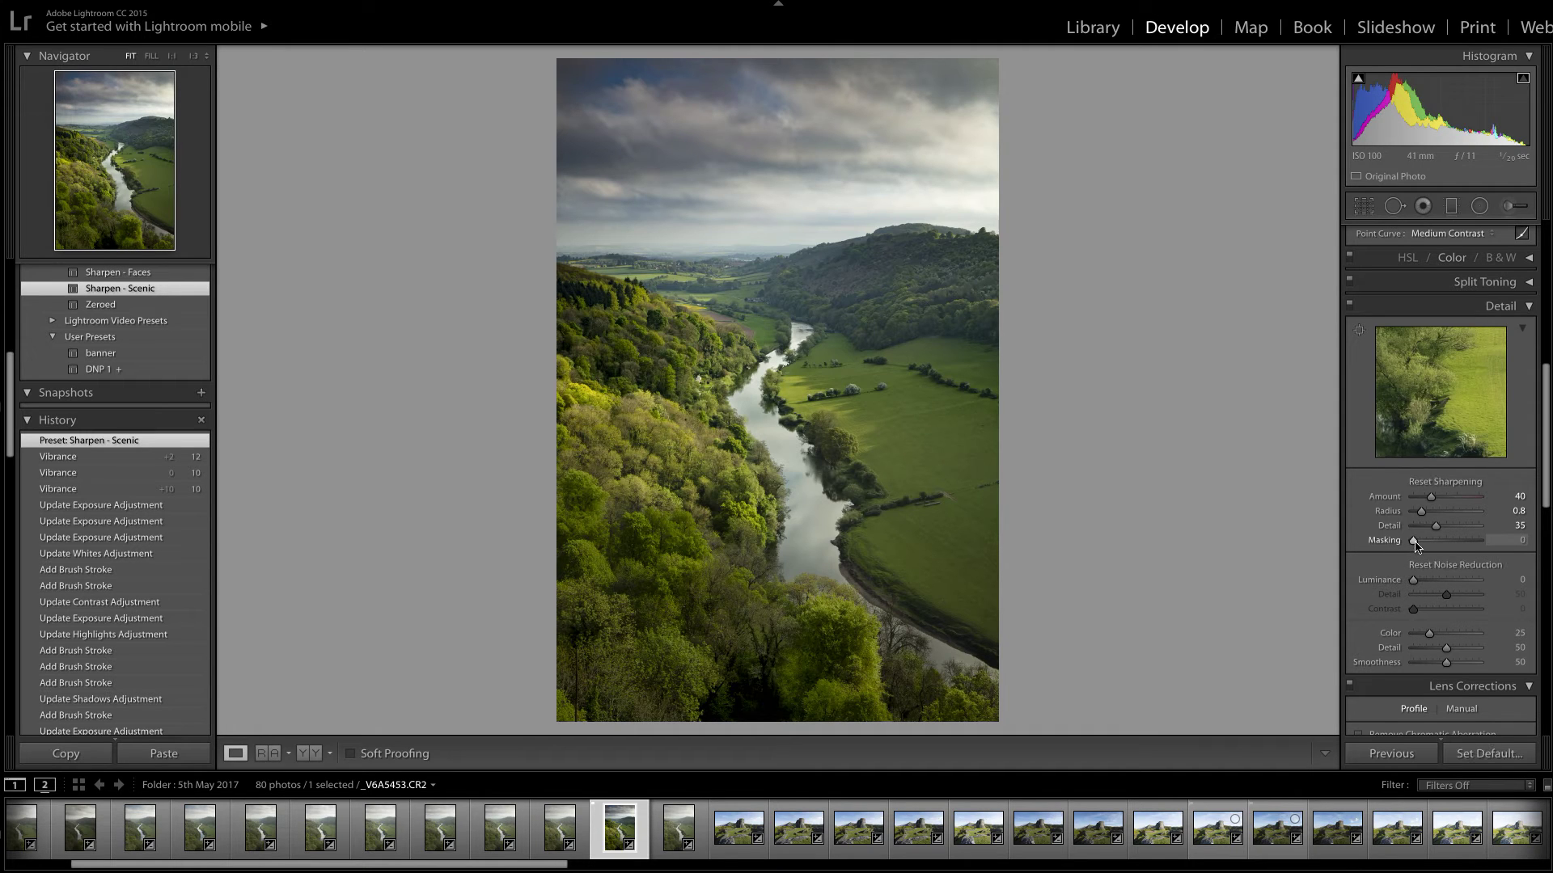
left_click_drag(1413, 541, 1425, 546)
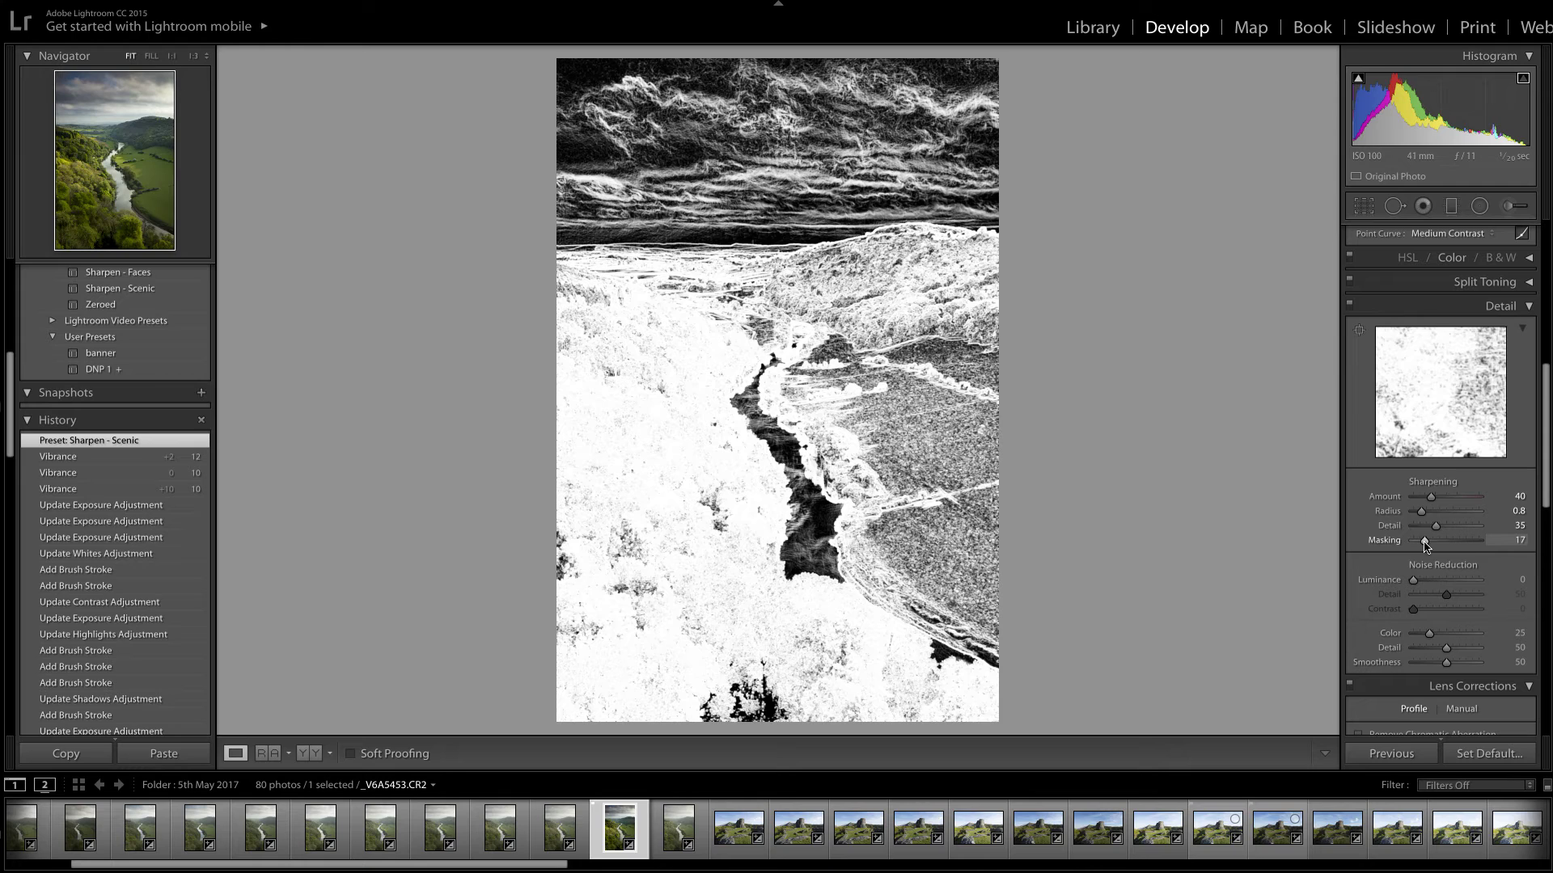
left_click_drag(1425, 546, 1425, 546)
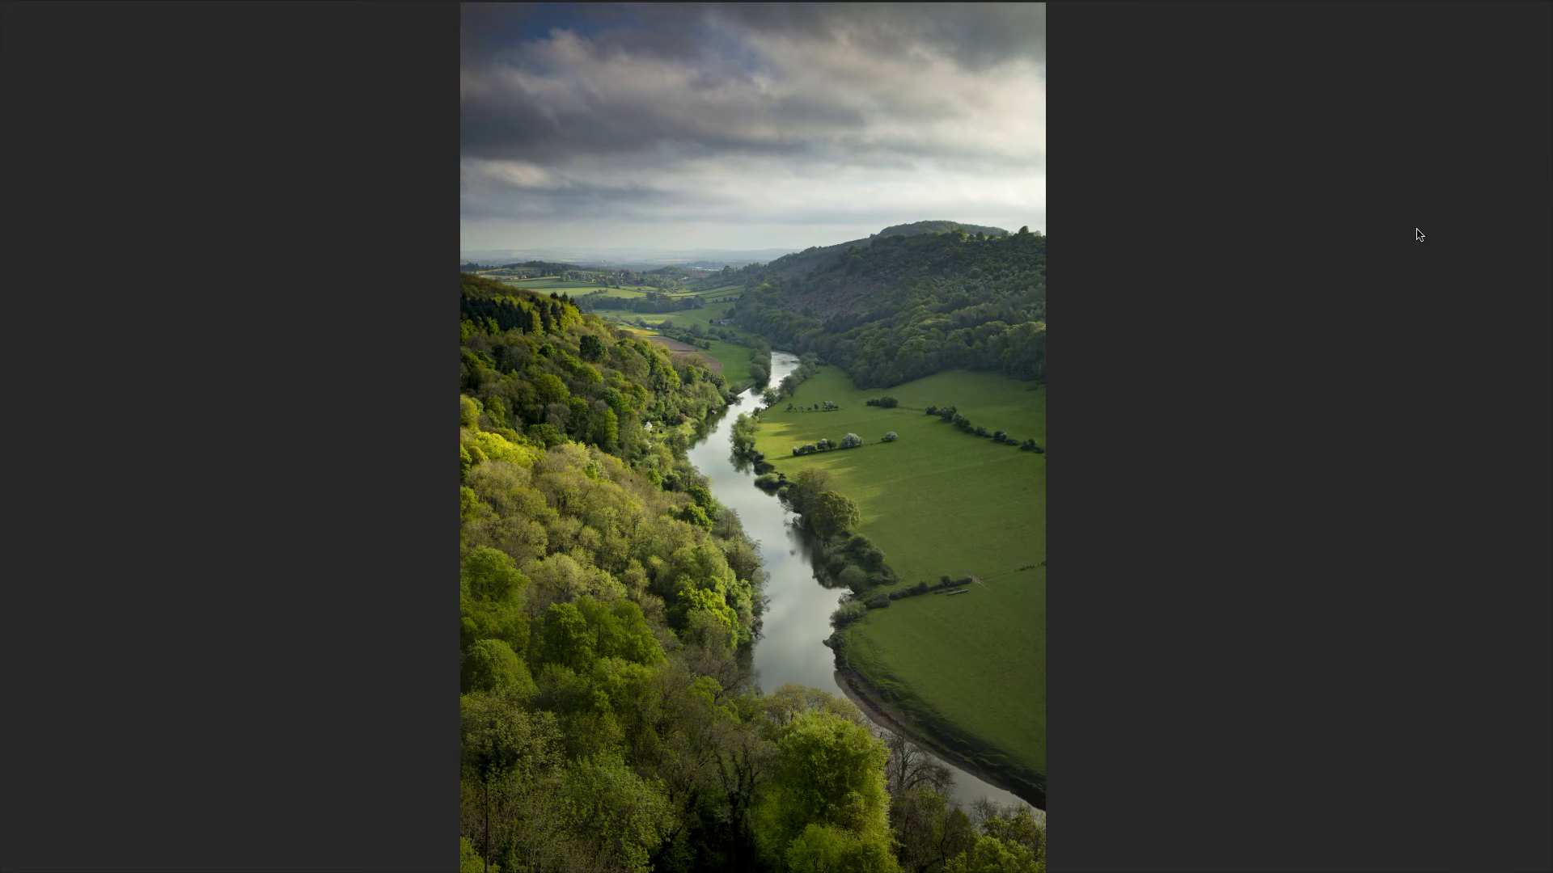
In Photoshop, retouch marks in the clouds right of the sky's centre with the healing brush, enlarging the brush between strokes
key("Tab")
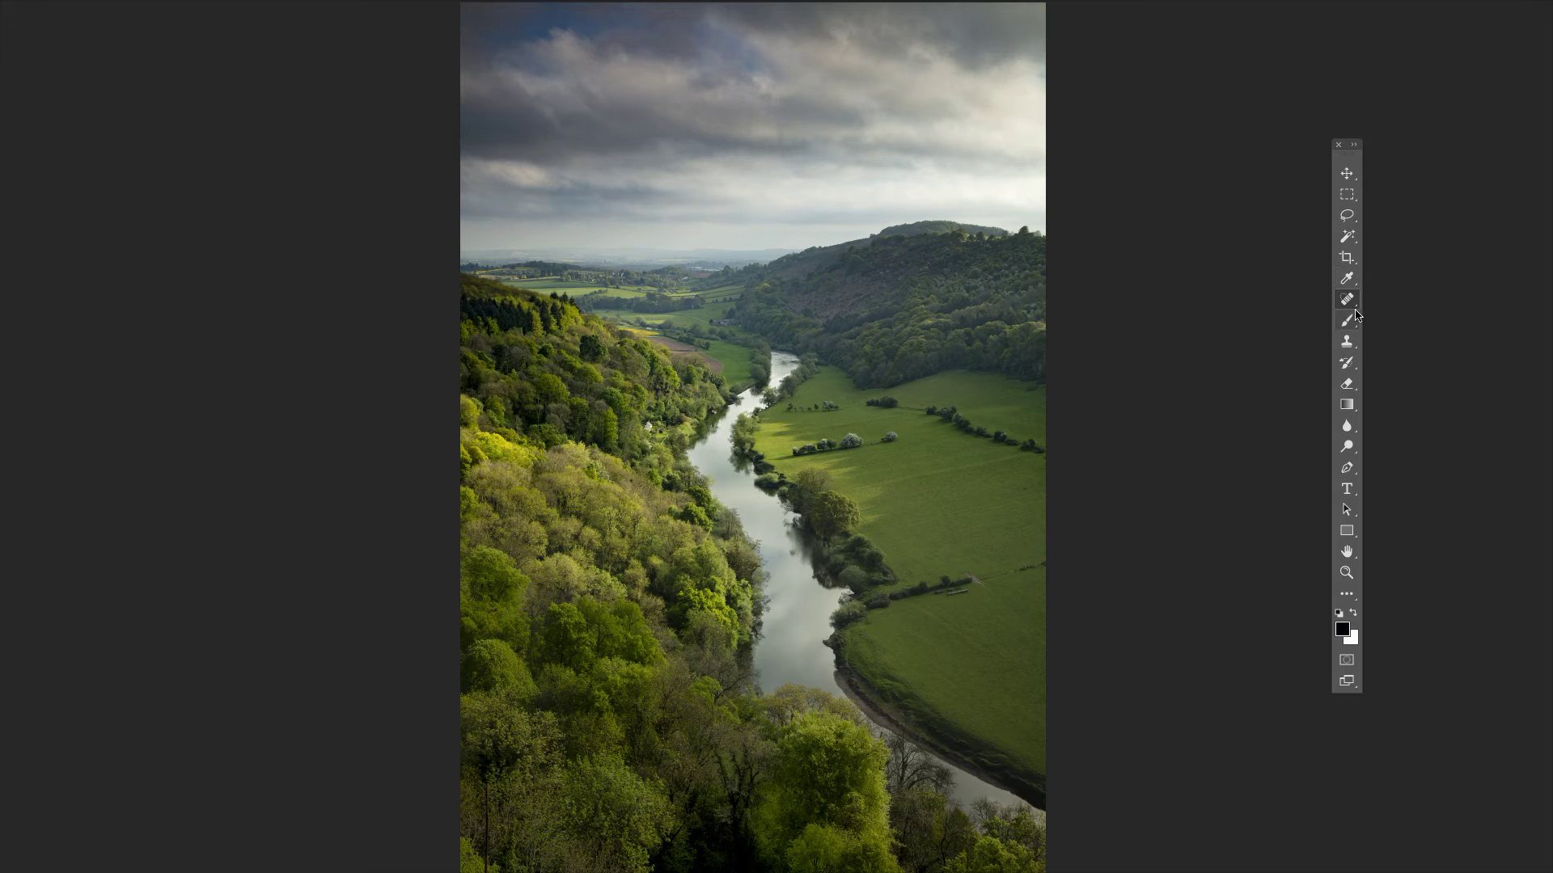
left_click(854, 108)
mouse_move(856, 111)
left_mouse_down()
mouse_move(851, 156)
mouse_move(803, 178)
mouse_move(777, 149)
mouse_move(774, 113)
mouse_move(806, 127)
mouse_move(823, 105)
left_mouse_up()
key("bracketright")
key("bracketright")
mouse_move(845, 113)
left_mouse_down()
mouse_move(834, 162)
mouse_move(803, 161)
mouse_move(785, 125)
mouse_move(823, 113)
left_mouse_up()
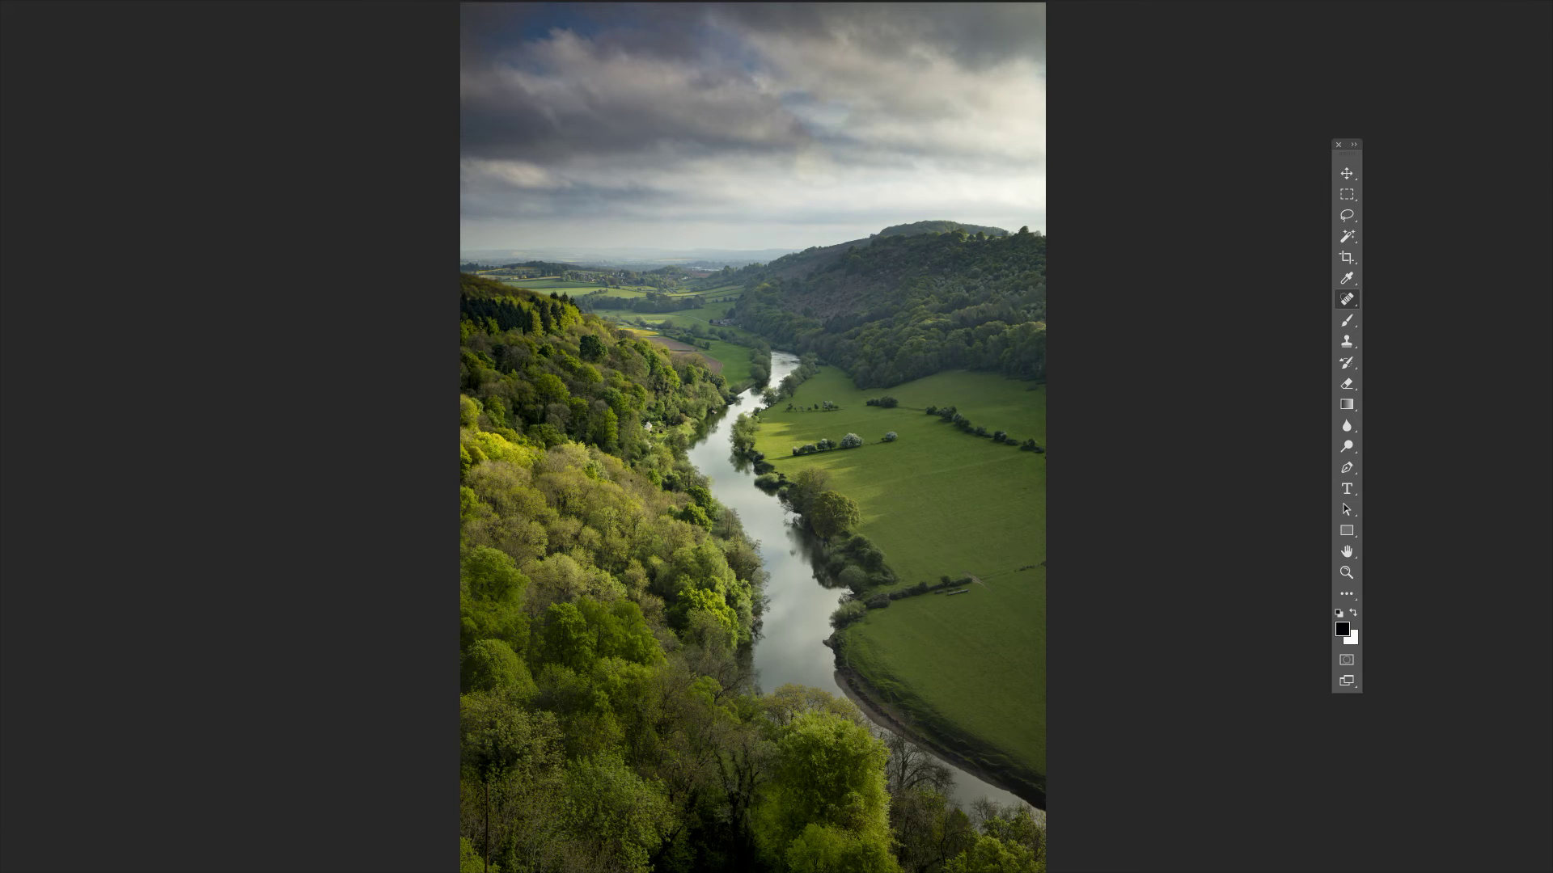
Undo the last healing stroke in the sky and switch to Lightroom
key("ctrl+z")
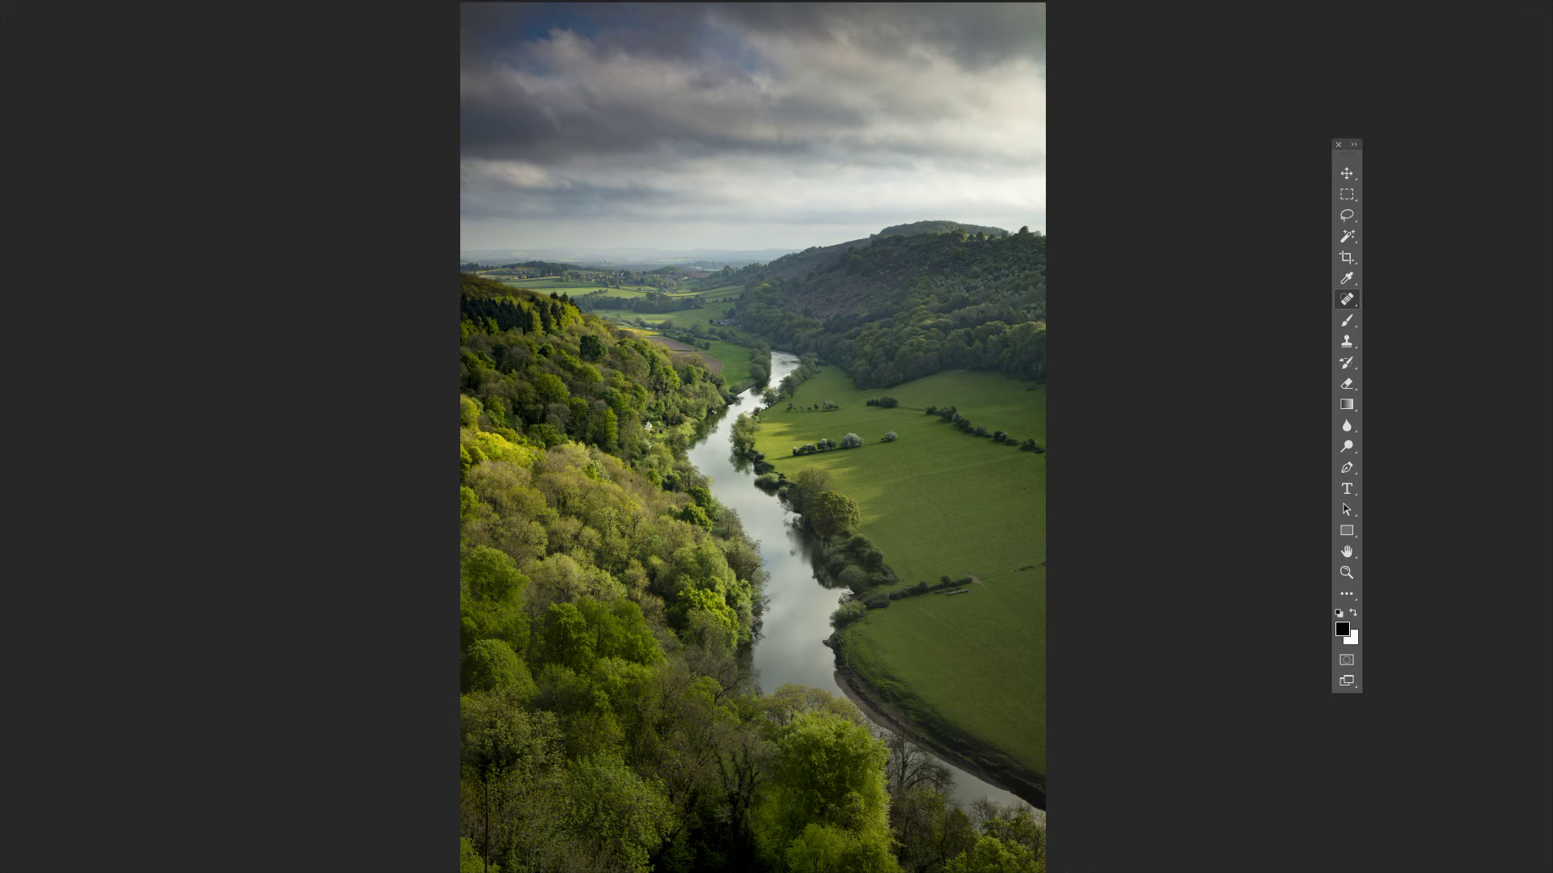
key("super+Tab")
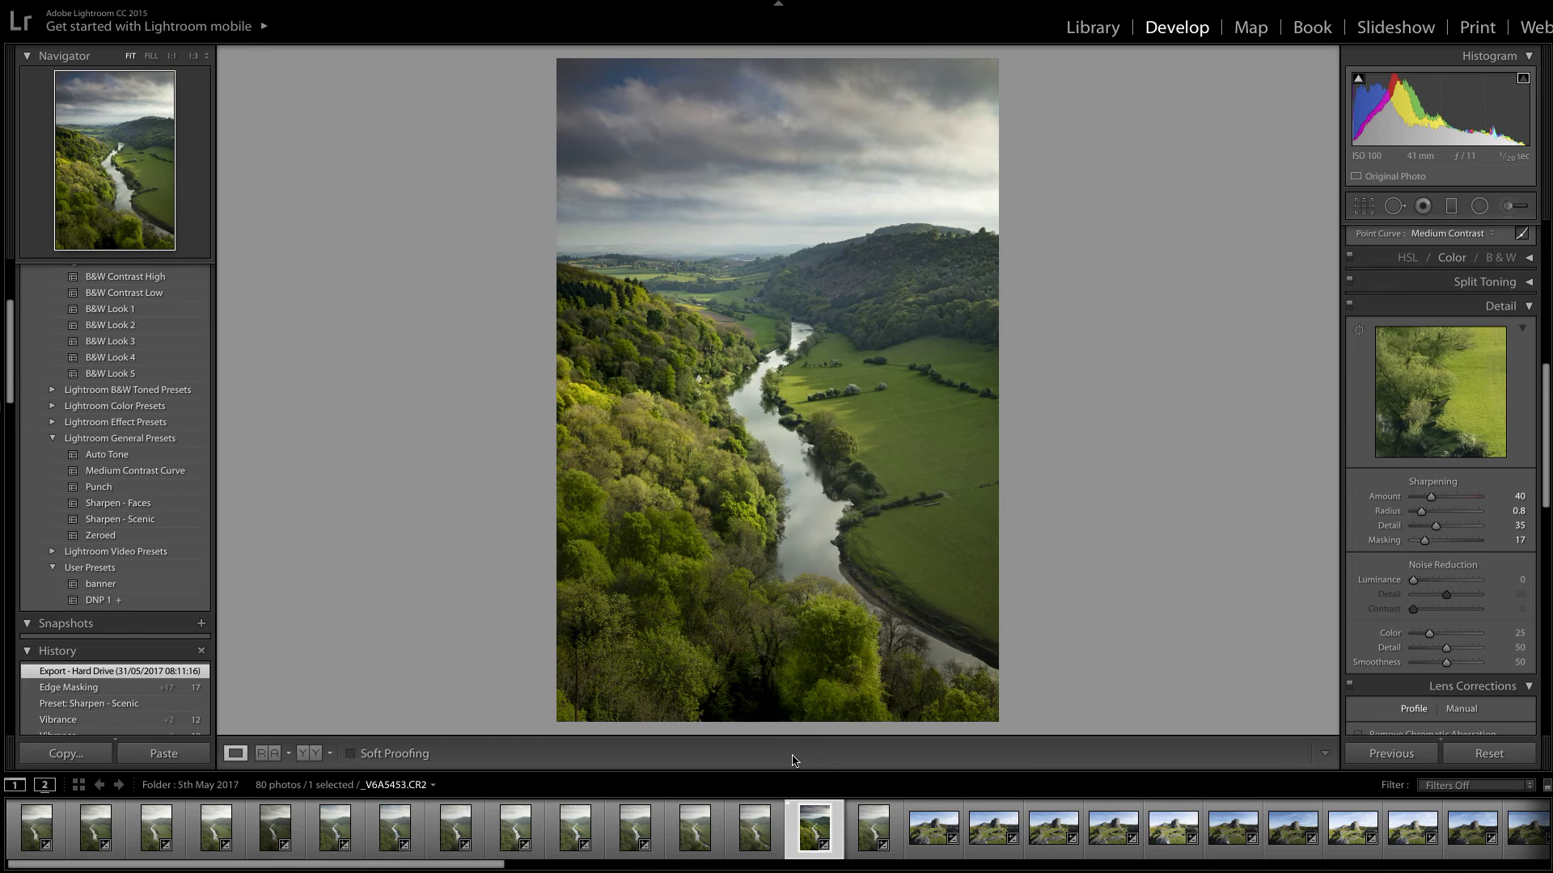
View the unedited frame _V6A5452.CR2 for comparison and copy all develop settings from the edited photo _V6A5453.CR2
mouse_move(759, 836)
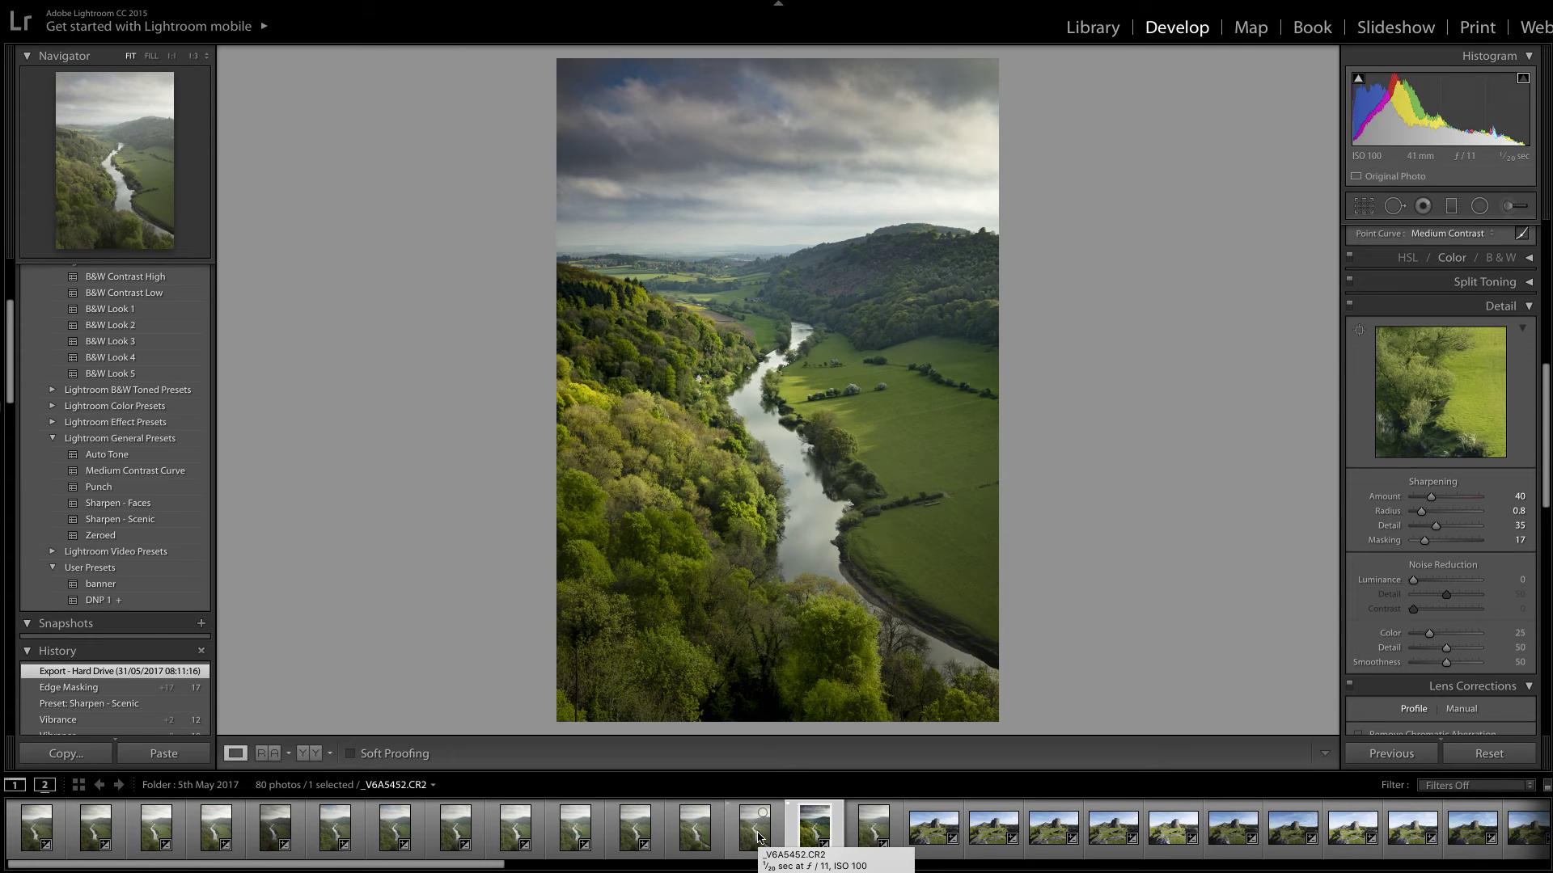
left_click(758, 836)
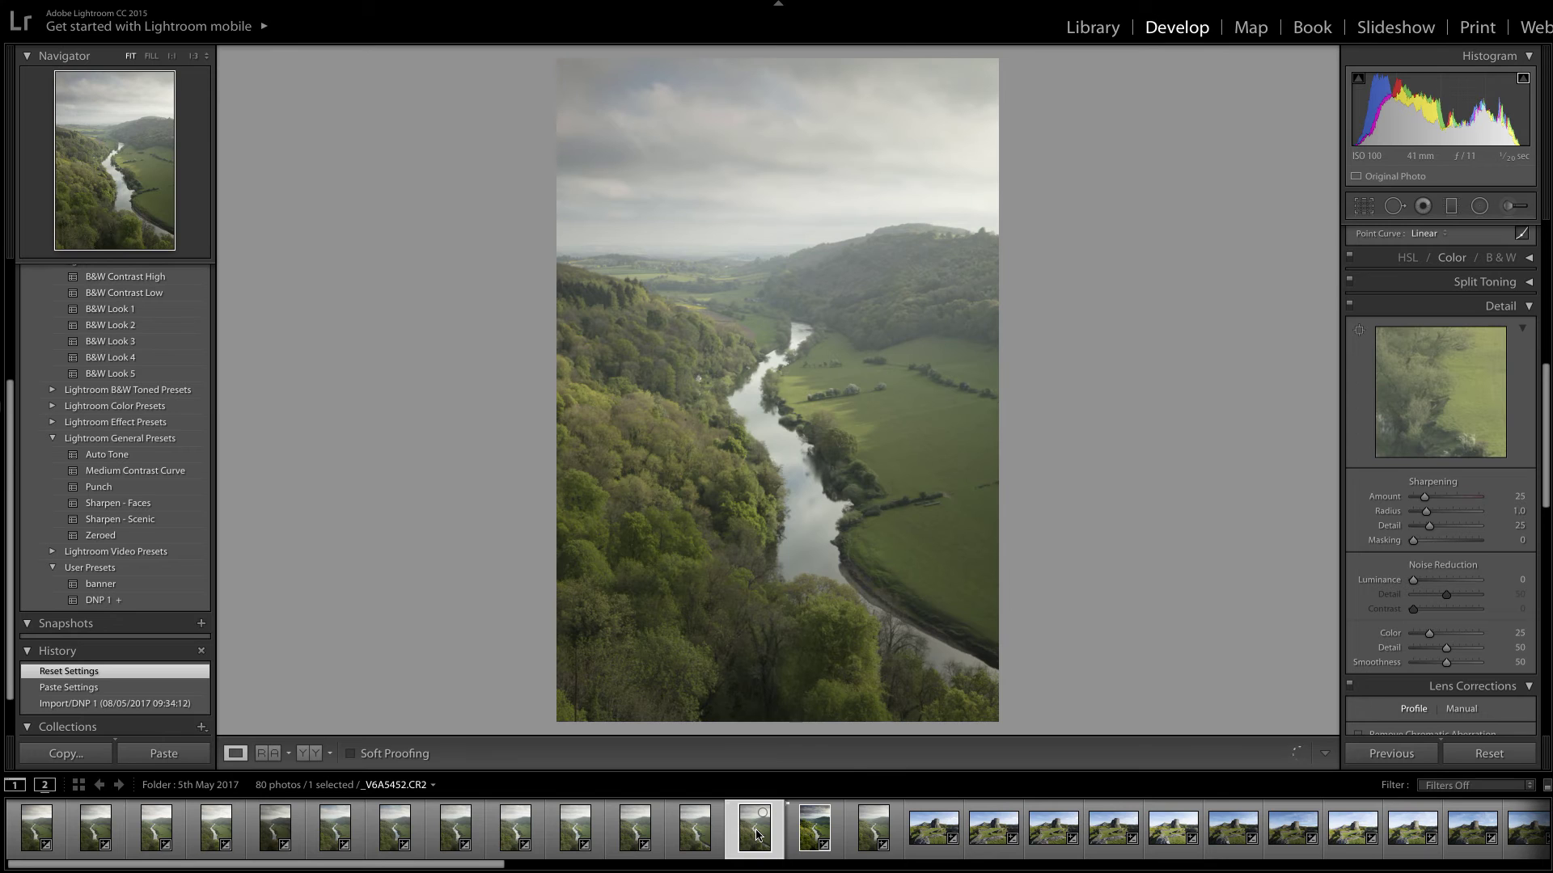
left_click(812, 835)
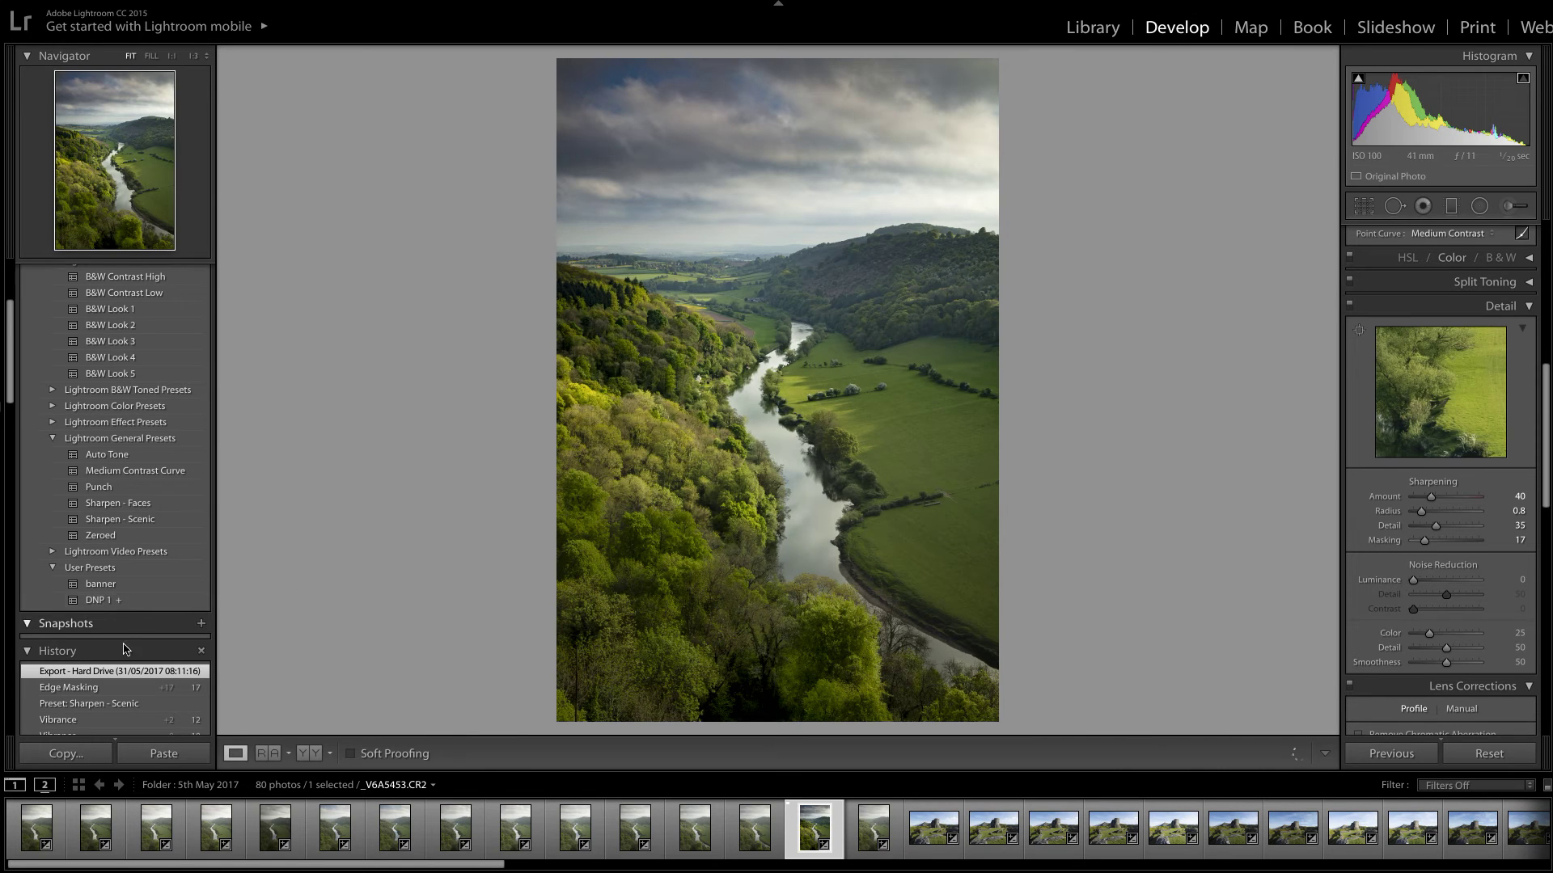
left_click(73, 753)
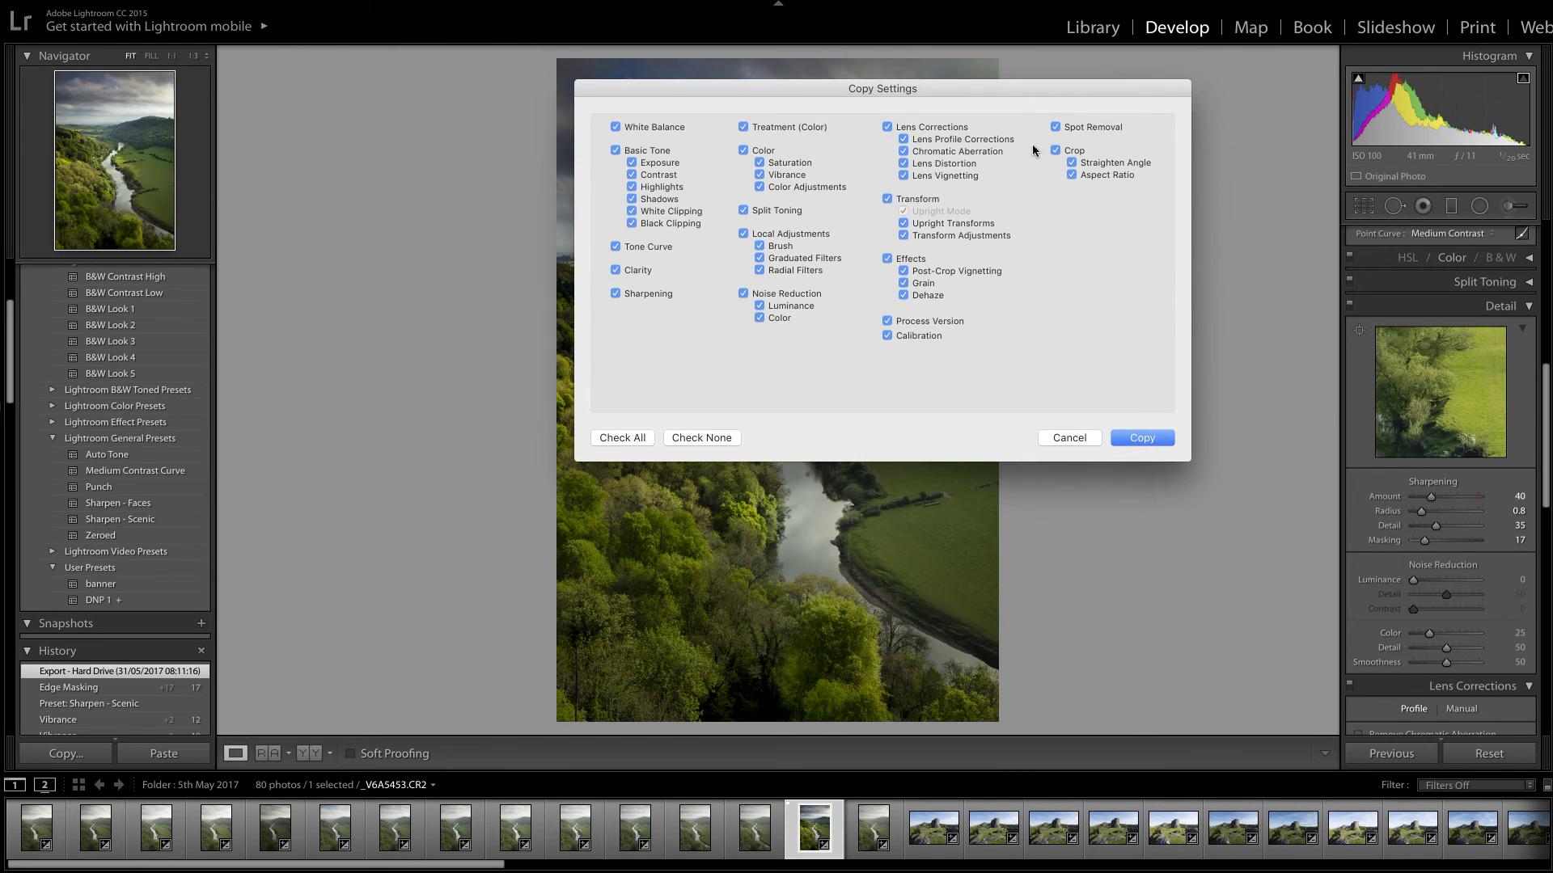
left_click(1135, 439)
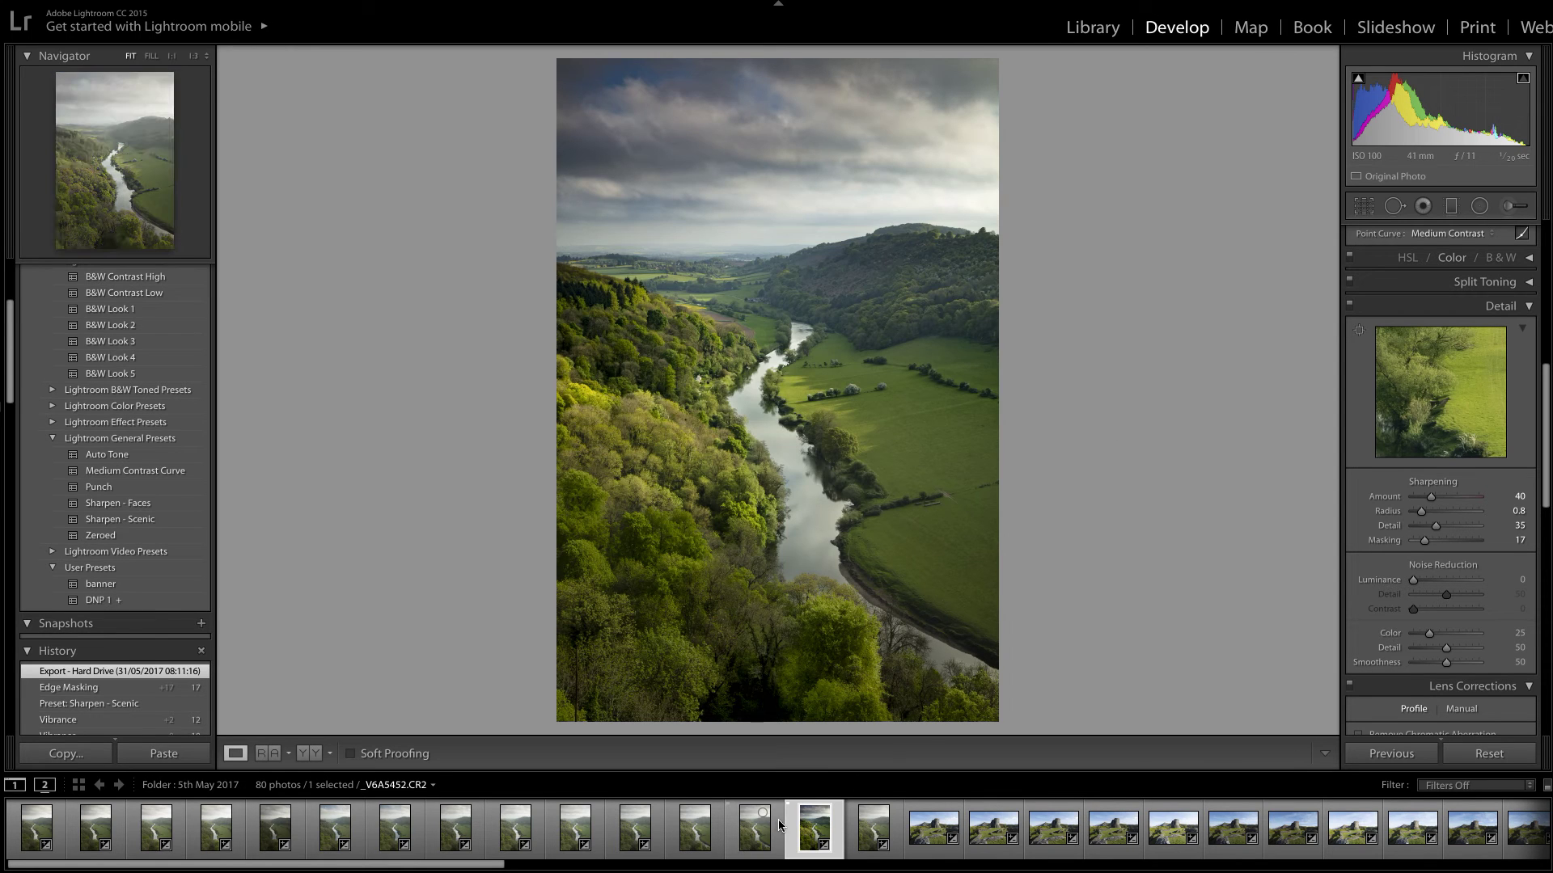
Paste the copied develop settings onto each of the two unedited frames directly before the edited photo in the filmstrip
left_click(753, 833)
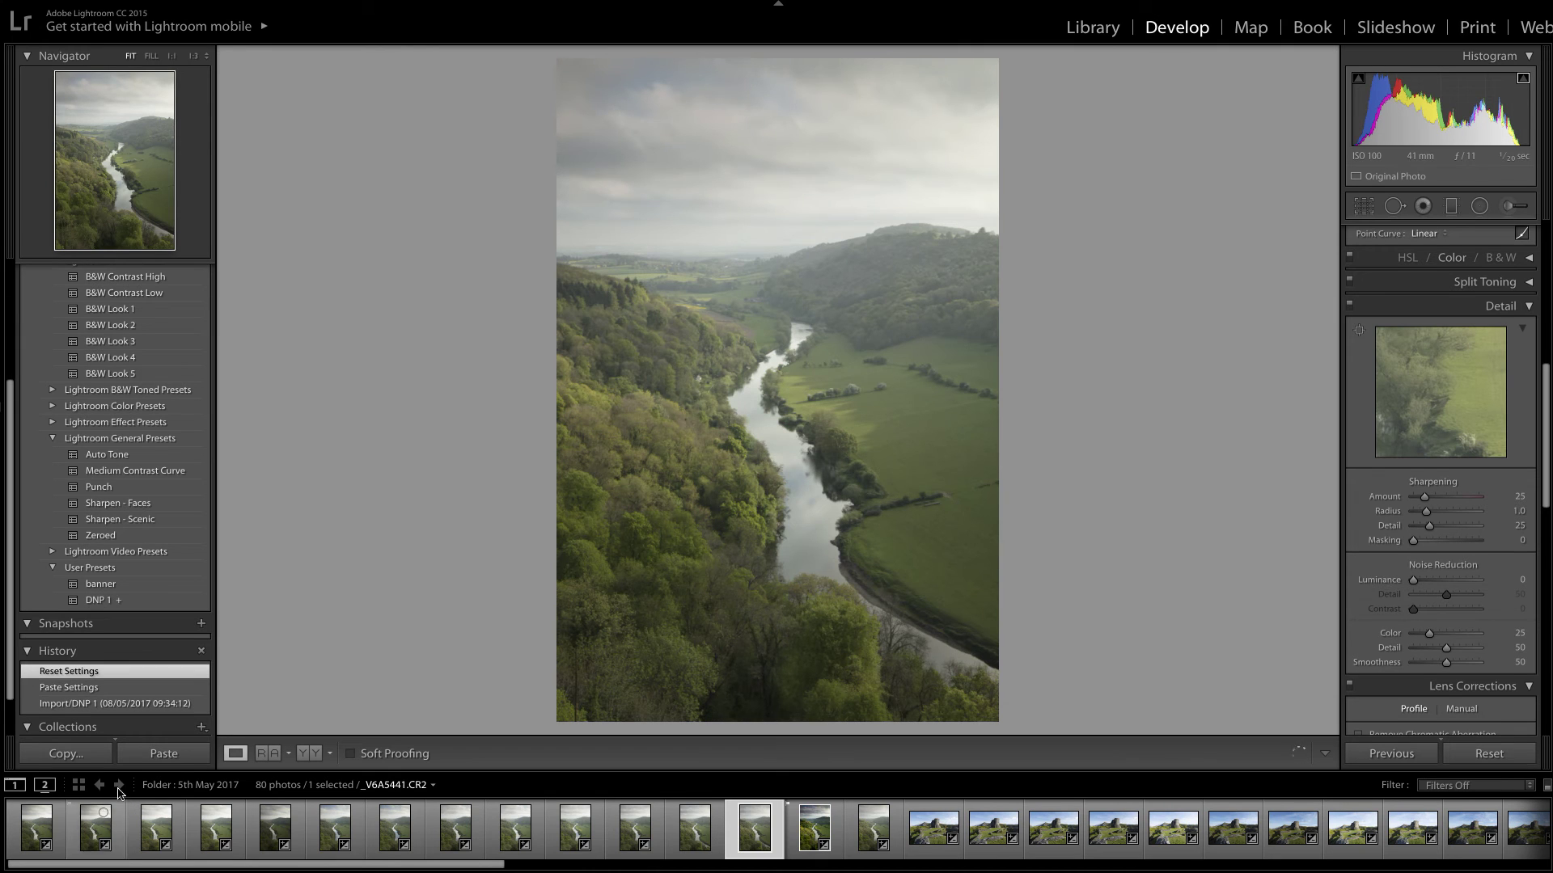
left_click(169, 758)
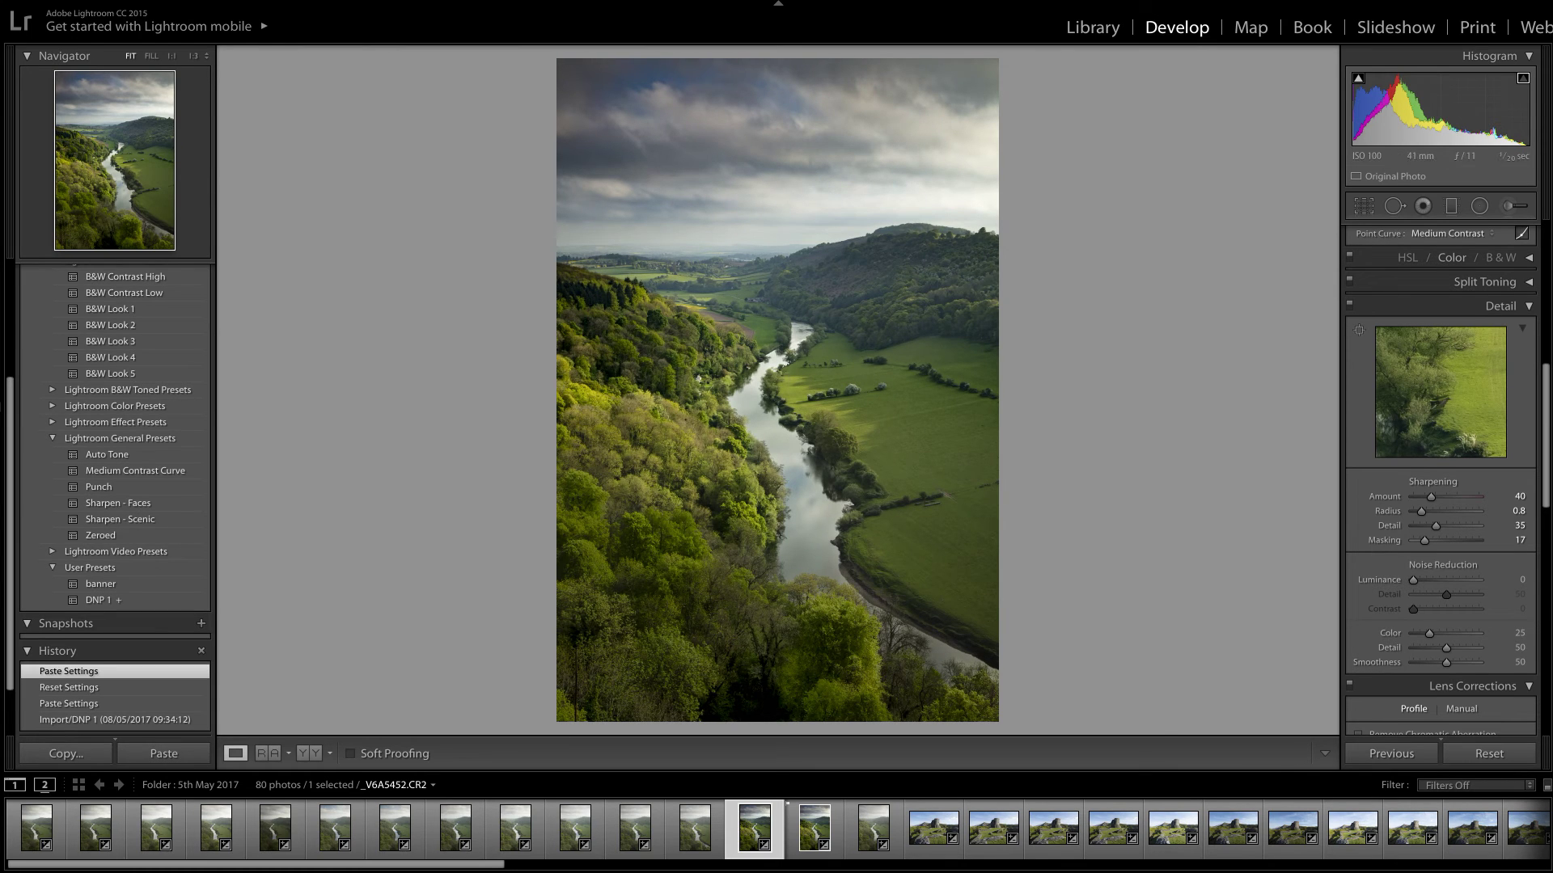
left_click(698, 835)
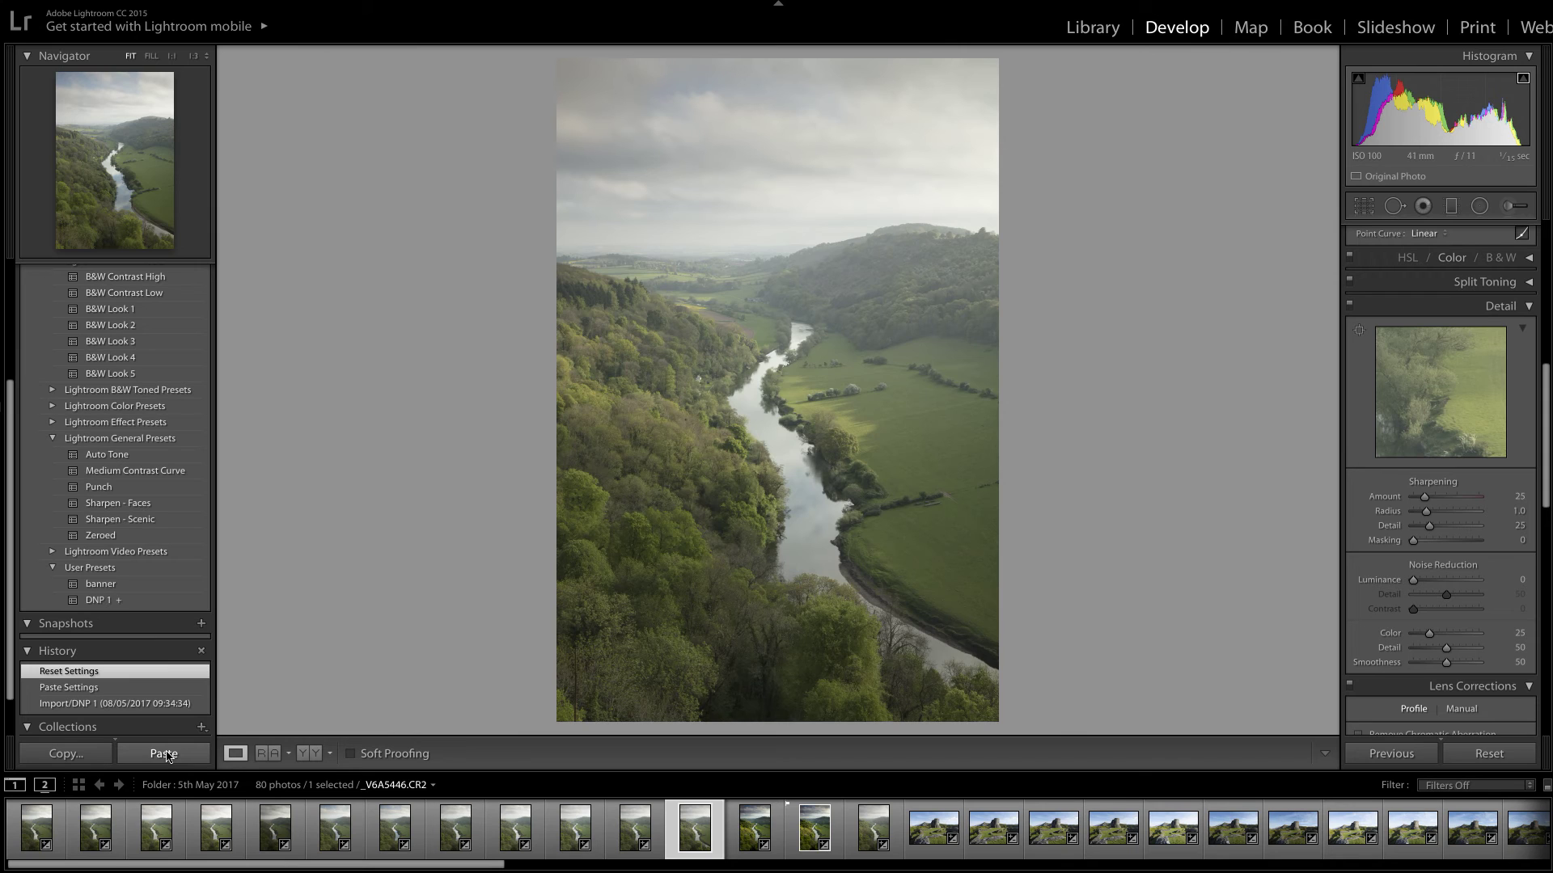
left_click(168, 756)
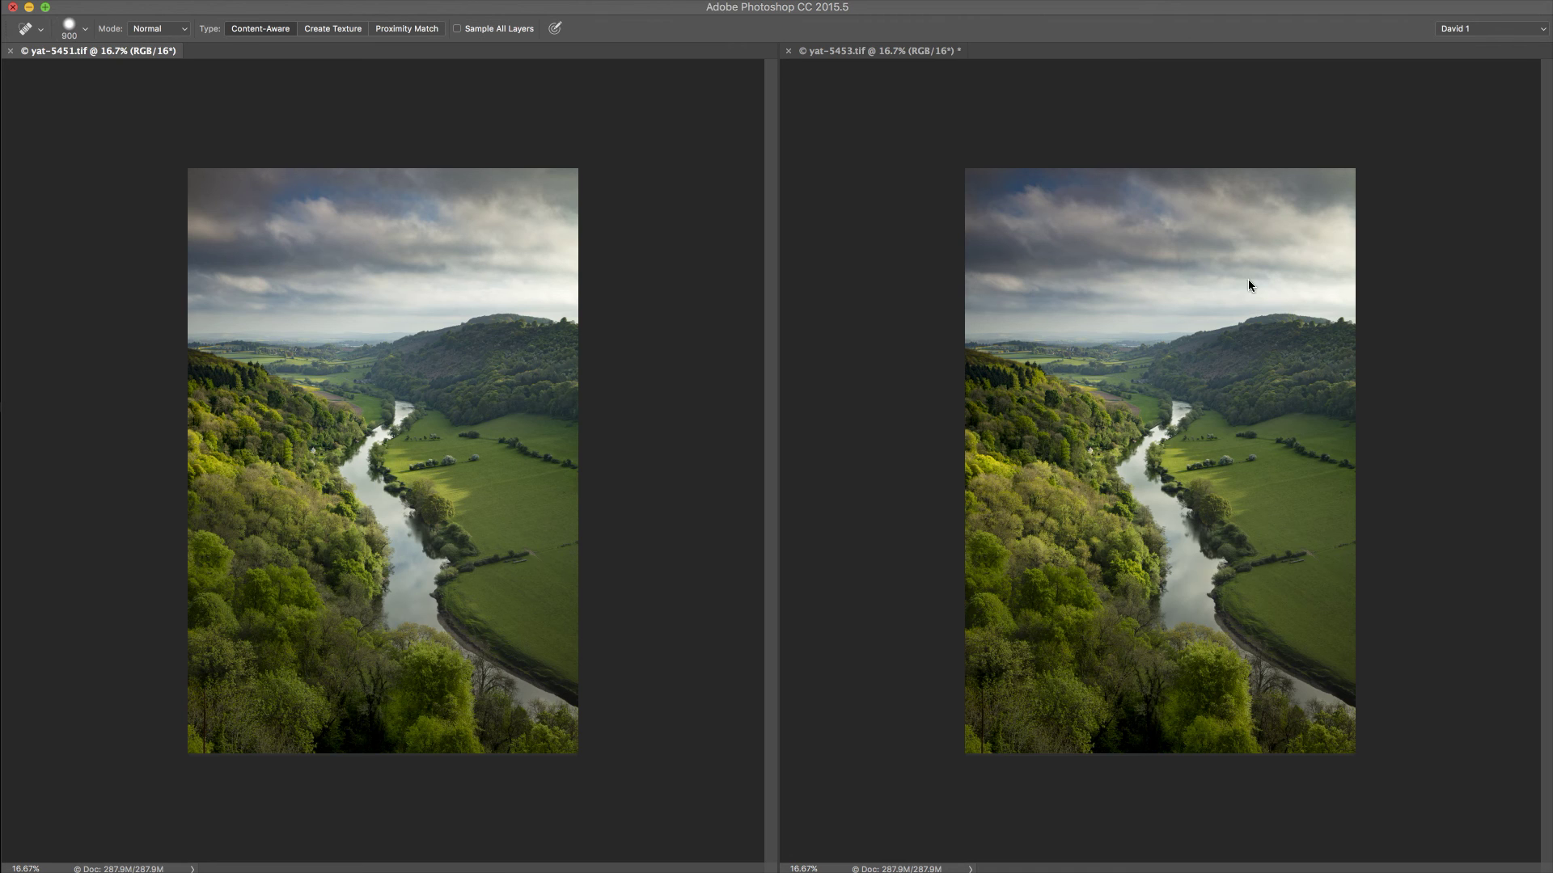
In Photoshop, select the whole sky of yat-5451.tif down to the horizon with the Lasso tool
left_click(1434, 279)
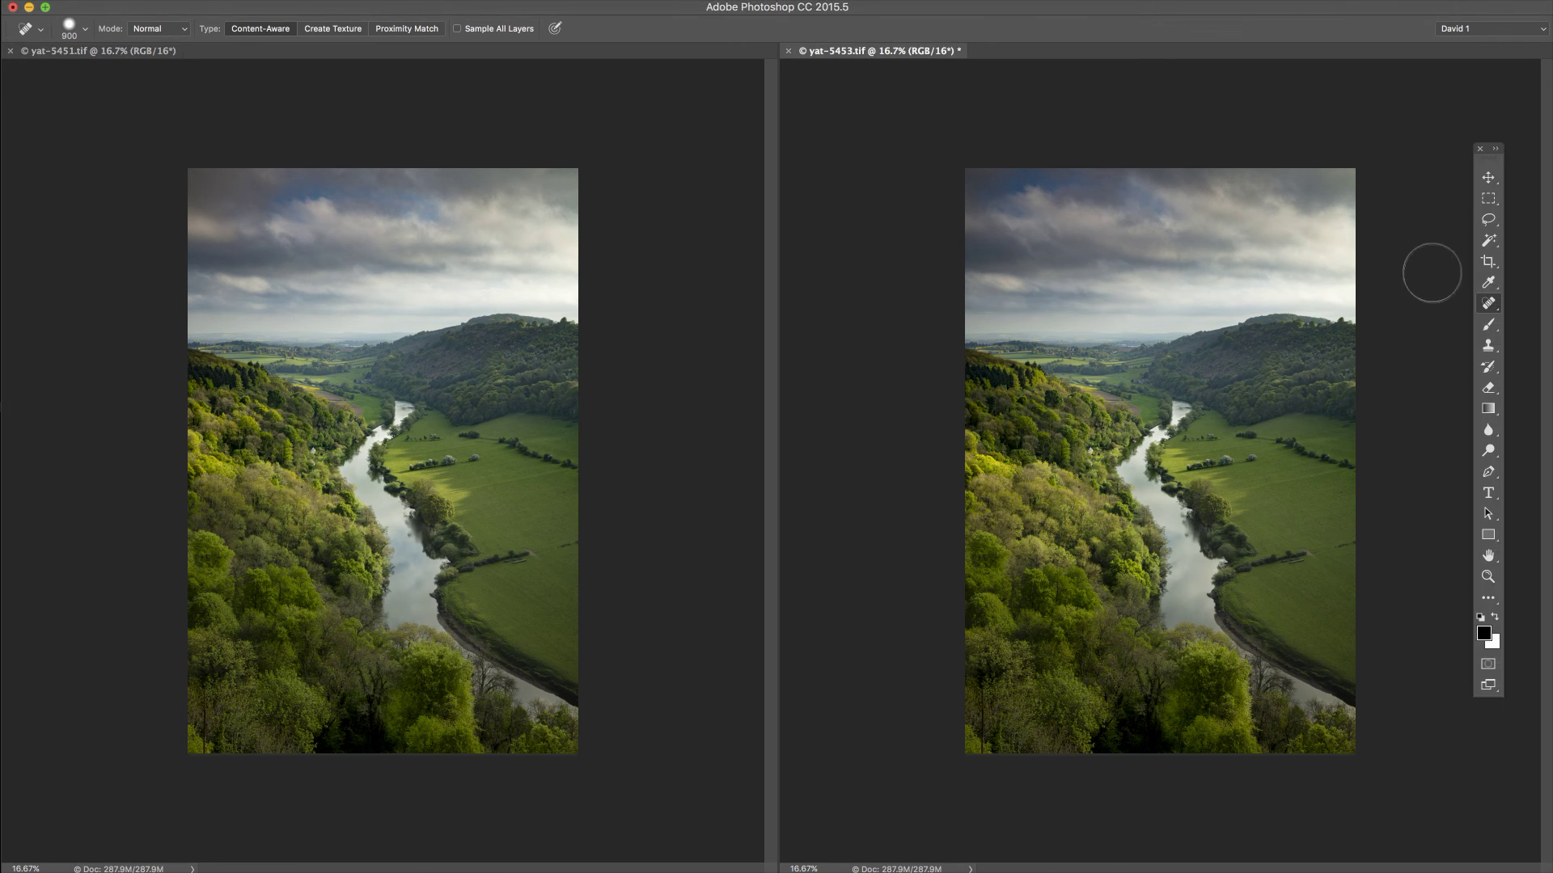
left_click(1491, 221)
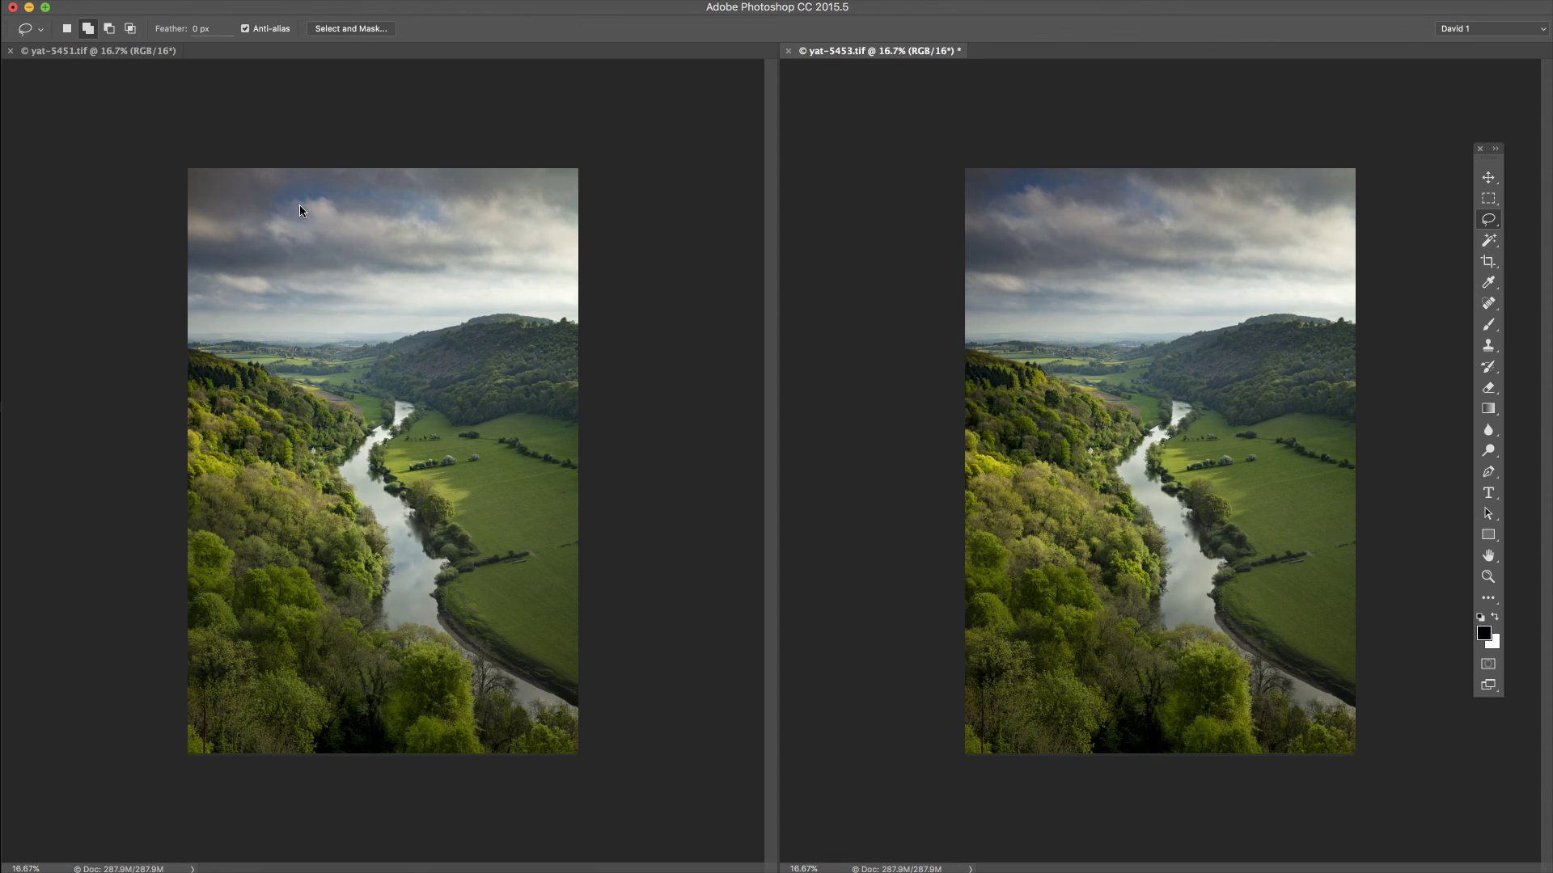
left_click(99, 55)
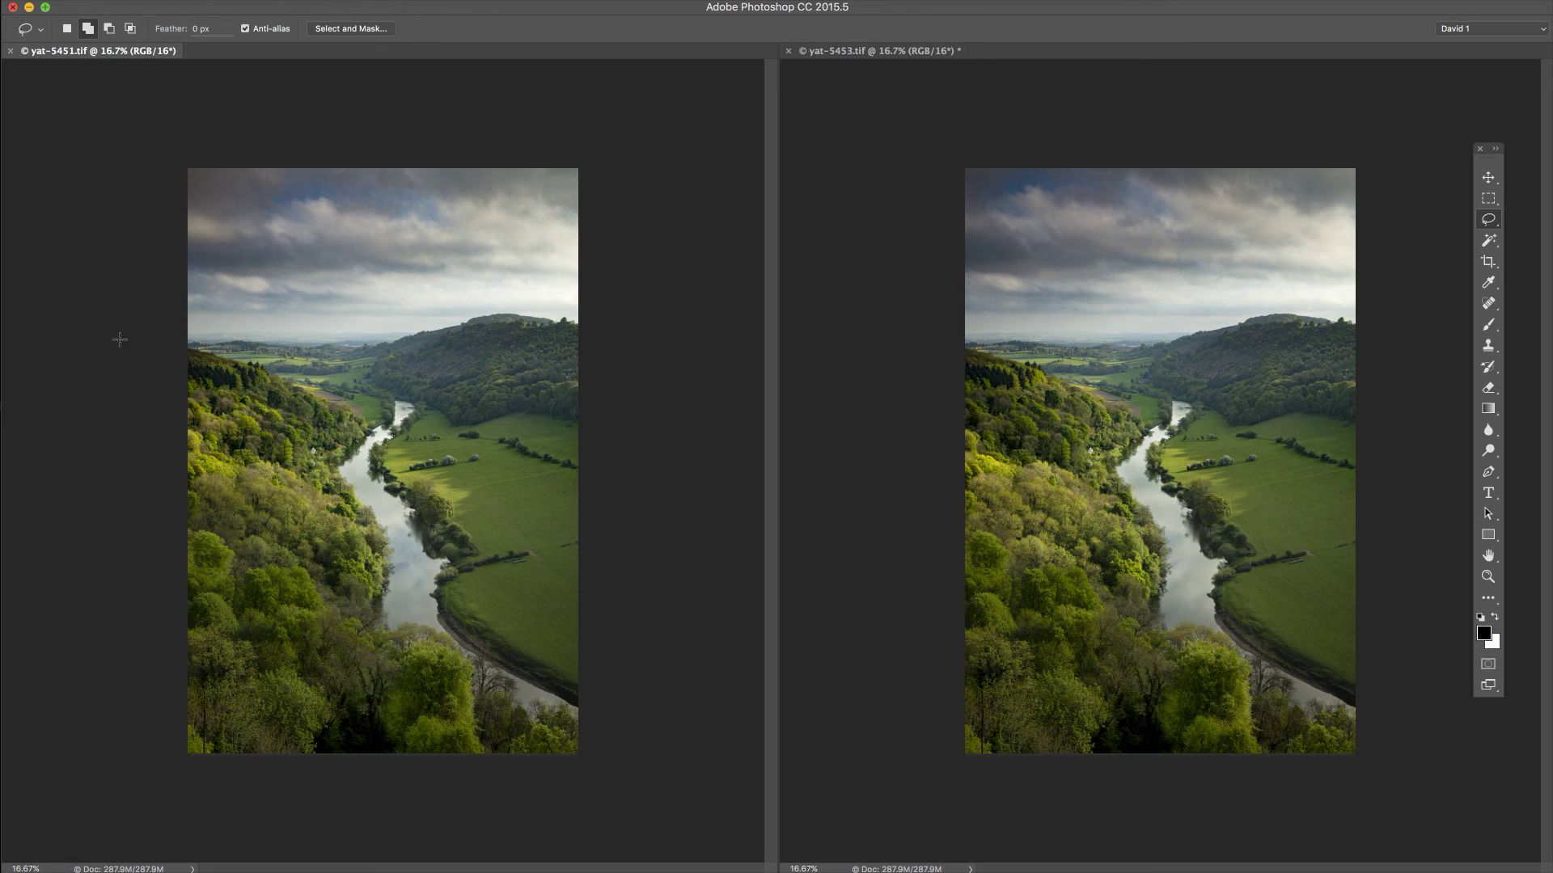
mouse_move(121, 336)
left_mouse_down()
mouse_move(624, 333)
mouse_move(680, 261)
mouse_move(709, 124)
mouse_move(700, 108)
mouse_move(395, 87)
mouse_move(60, 97)
mouse_move(53, 287)
left_mouse_up()
Feather the sky selection with a radius of 30 pixels
left_click(75, 0)
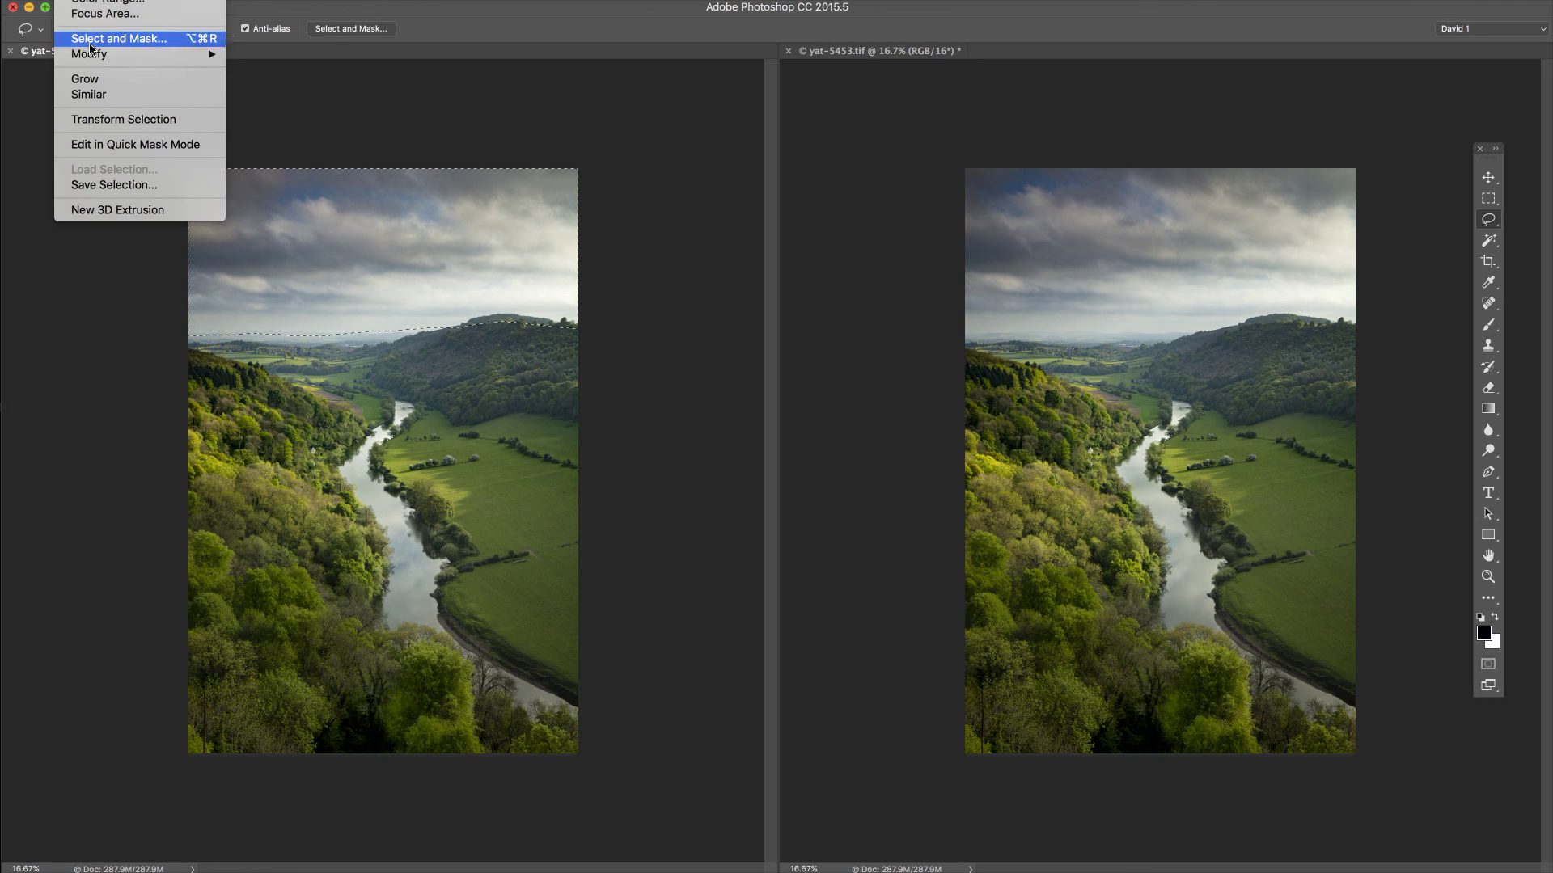
mouse_move(92, 57)
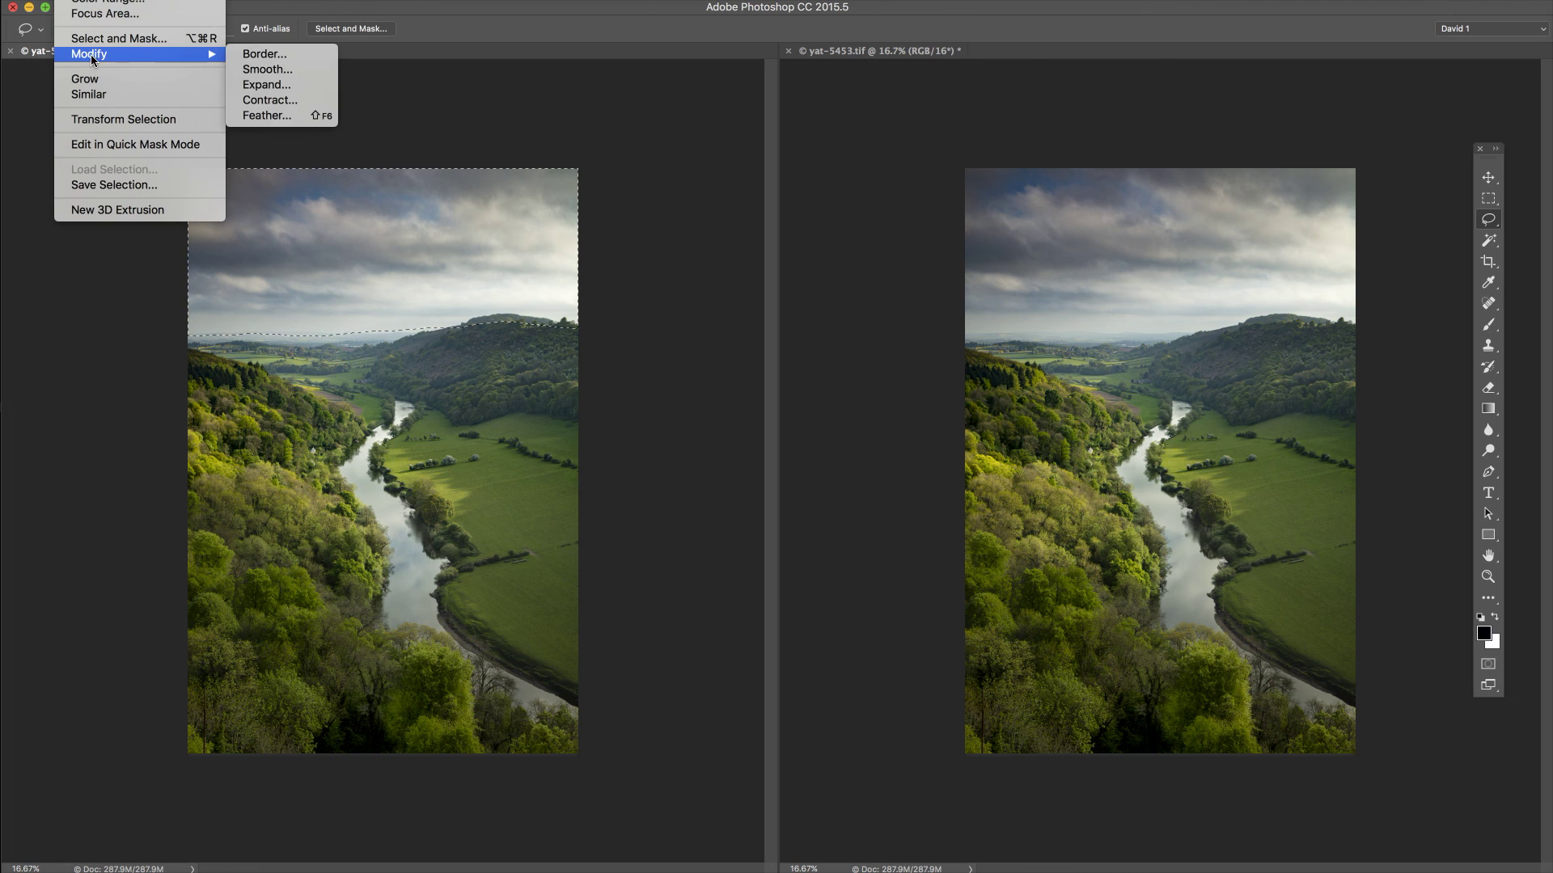
left_click(262, 117)
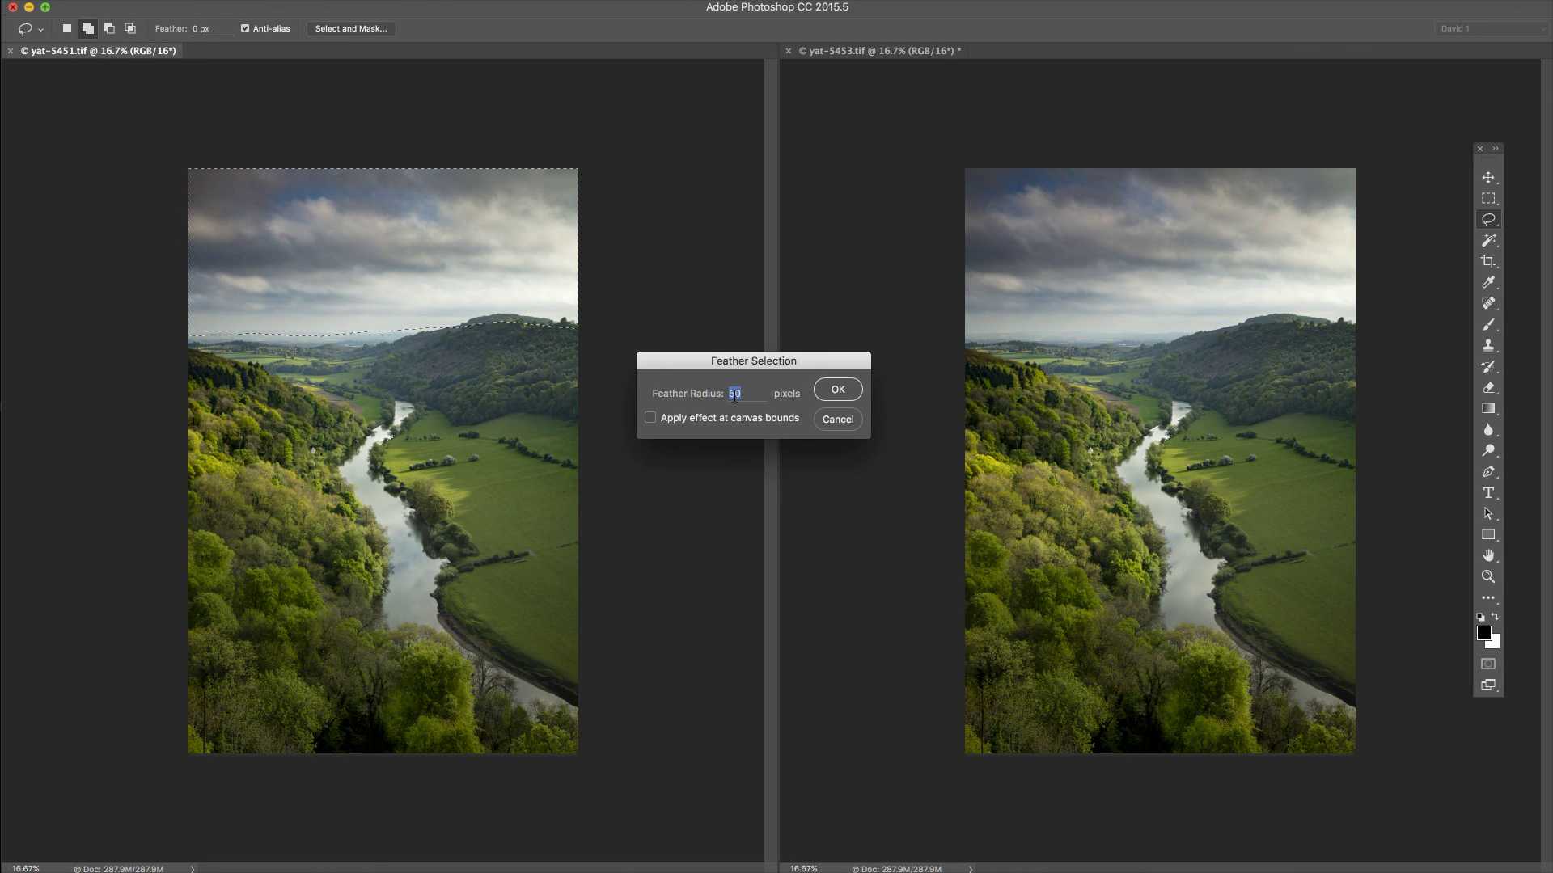
type("200")
key("BackSpace")
key("BackSpace")
key("BackSpace")
type("30")
left_click(840, 391)
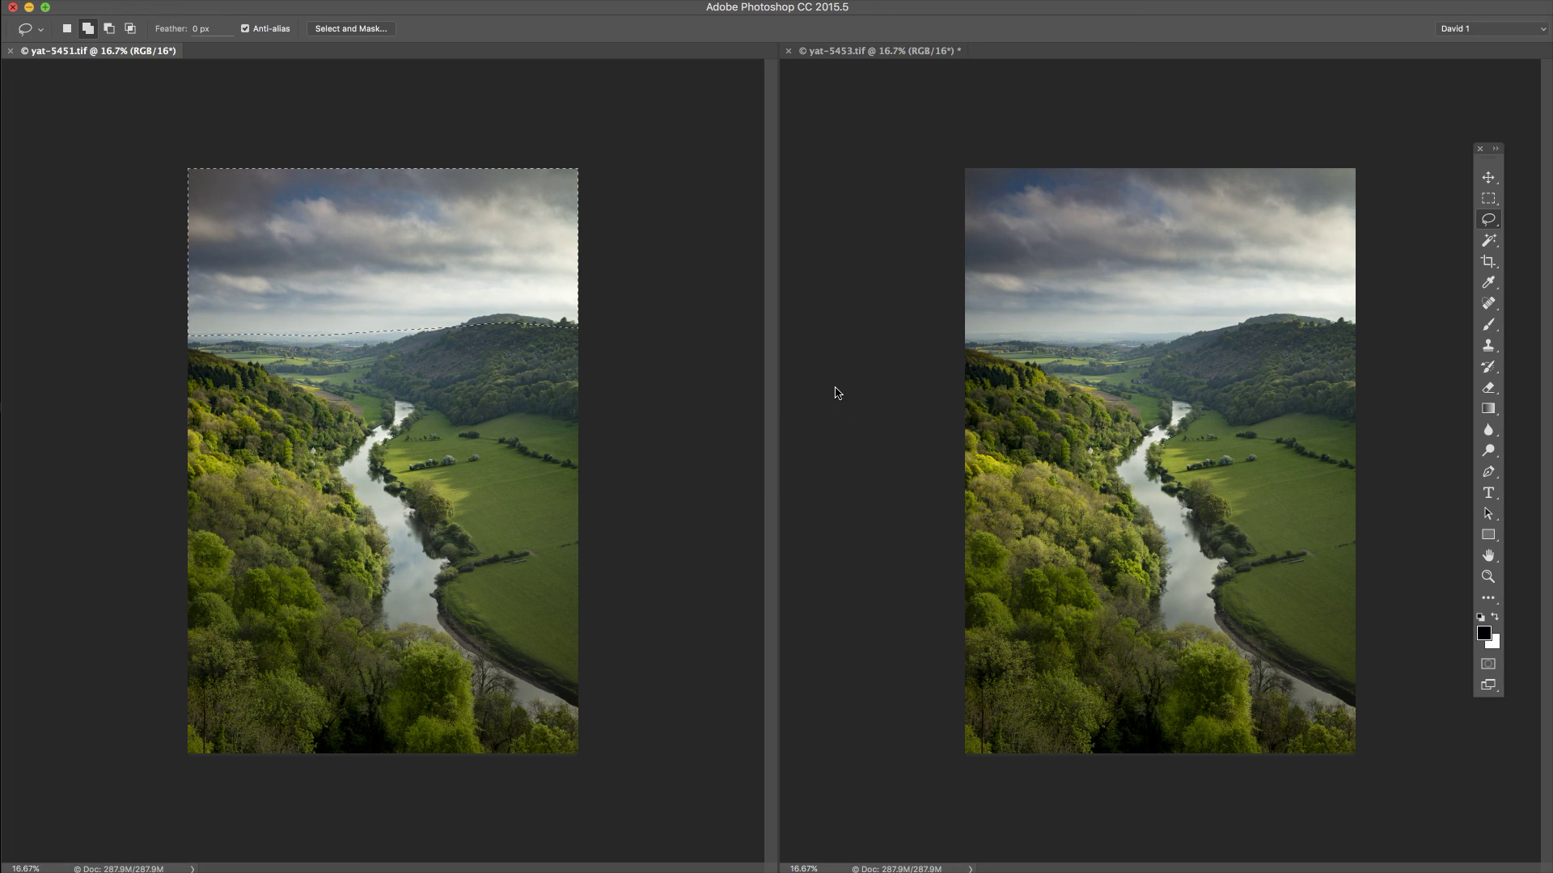
Move a copy of the feathered sky onto the sky of yat-5453.tif, aligned with its edges, and close yat-5451.tif
left_click(1489, 179)
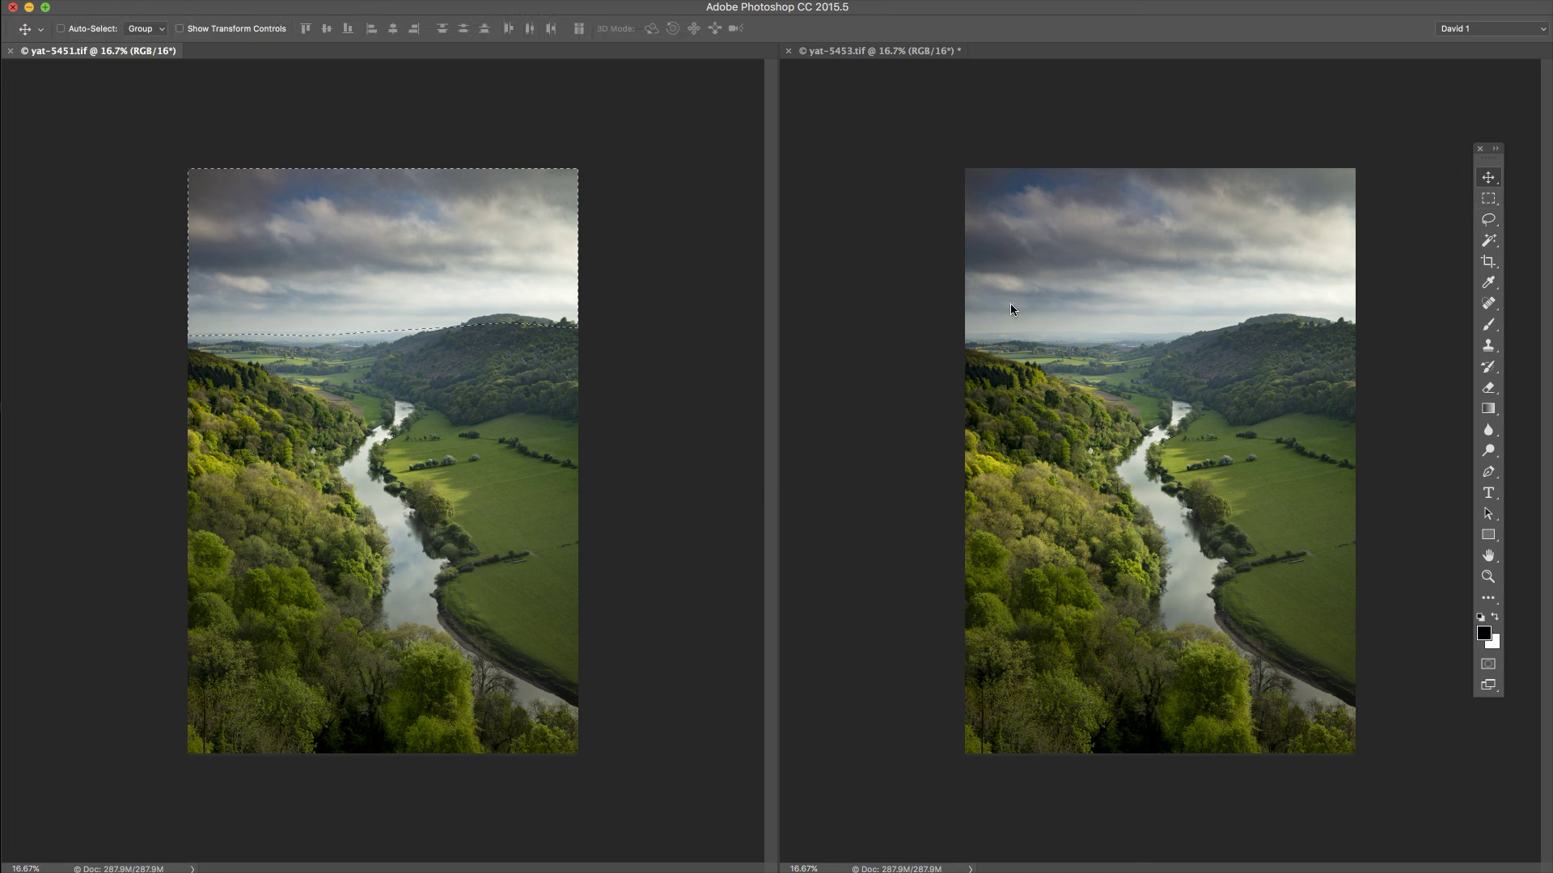
left_click_drag(405, 253, 1118, 230)
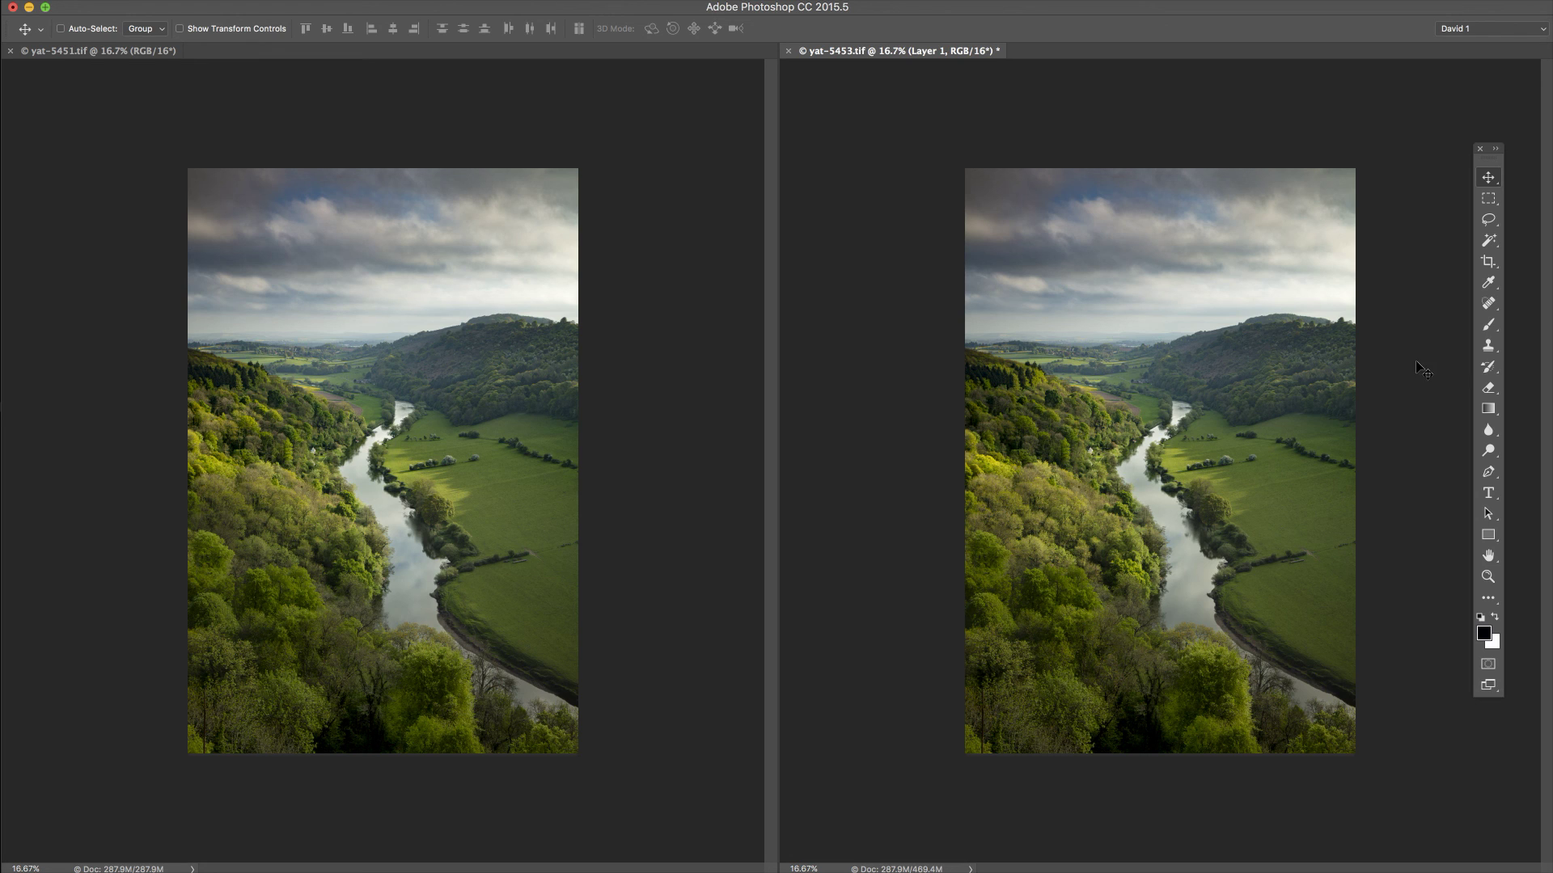
left_click(370, 143)
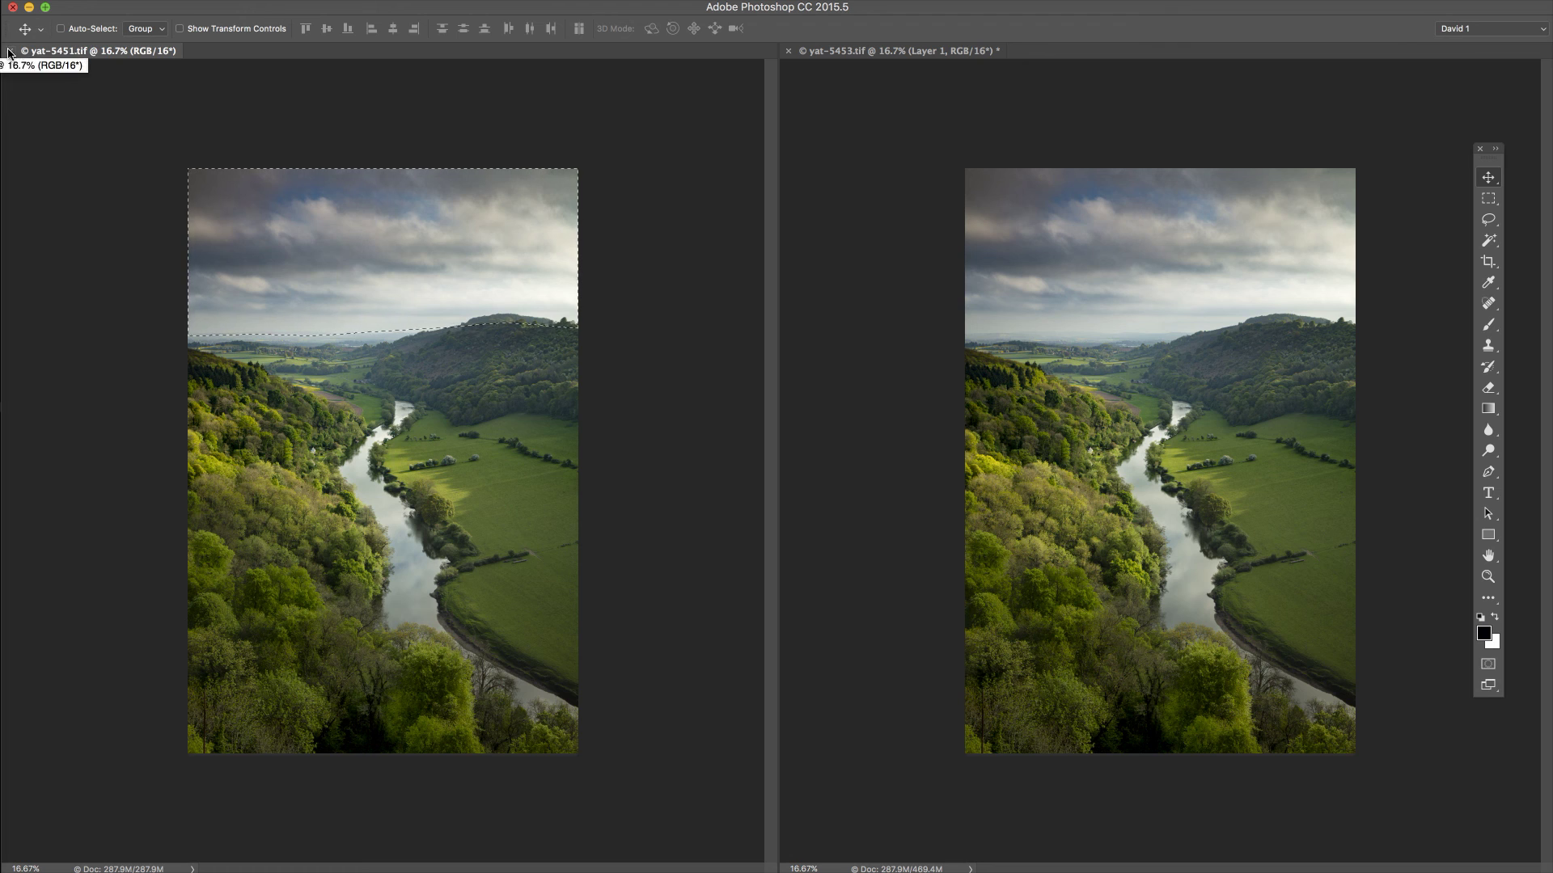
left_click(9, 52)
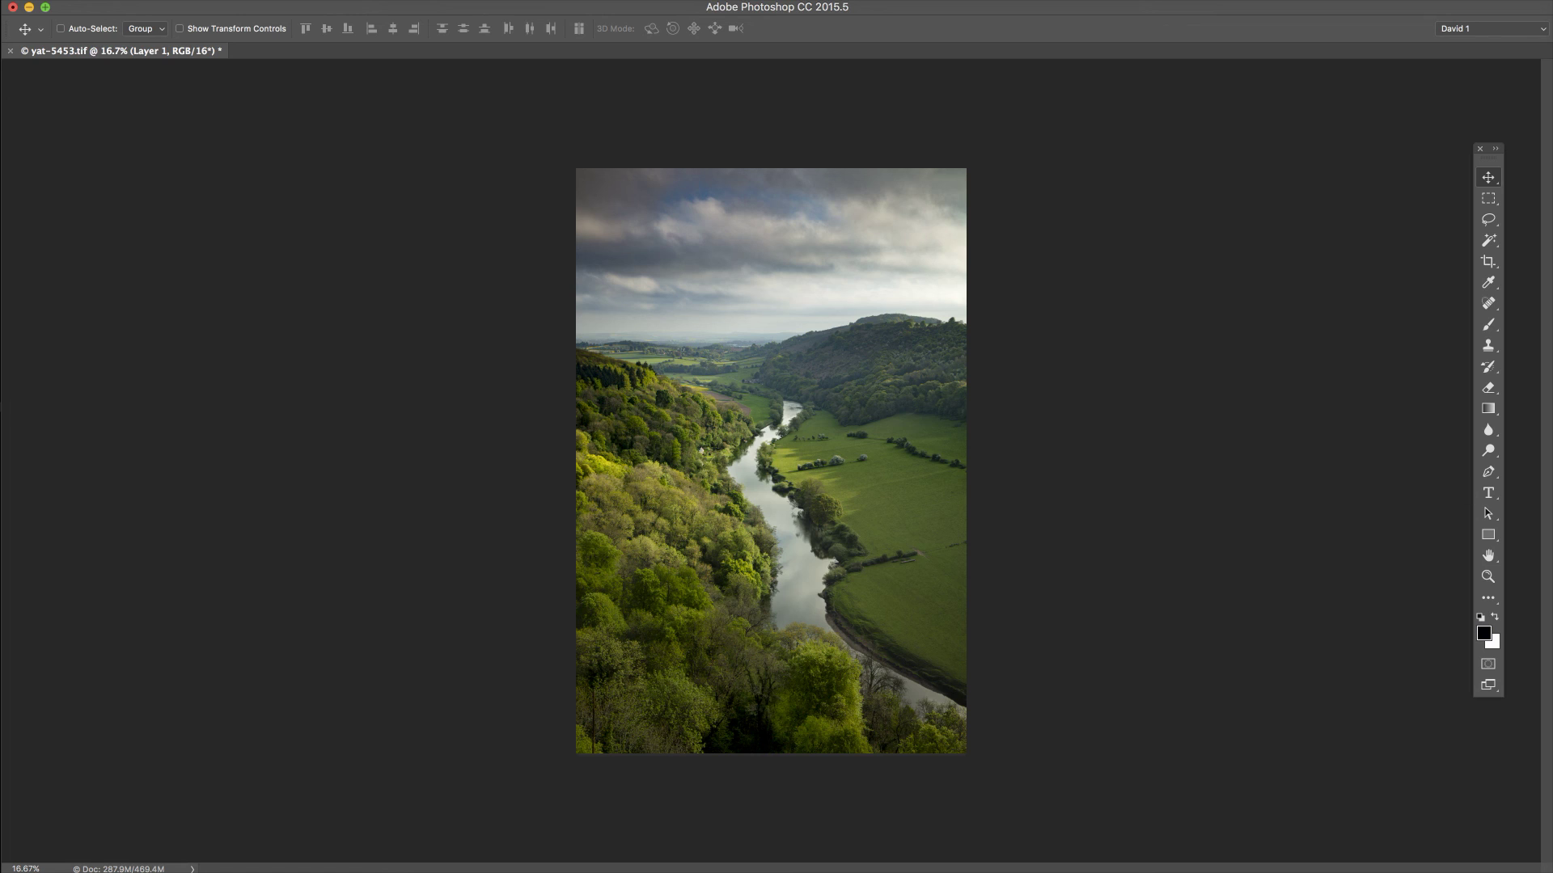
Show the document's layers, check the blended sky without the panels, and flatten the image
key("F7")
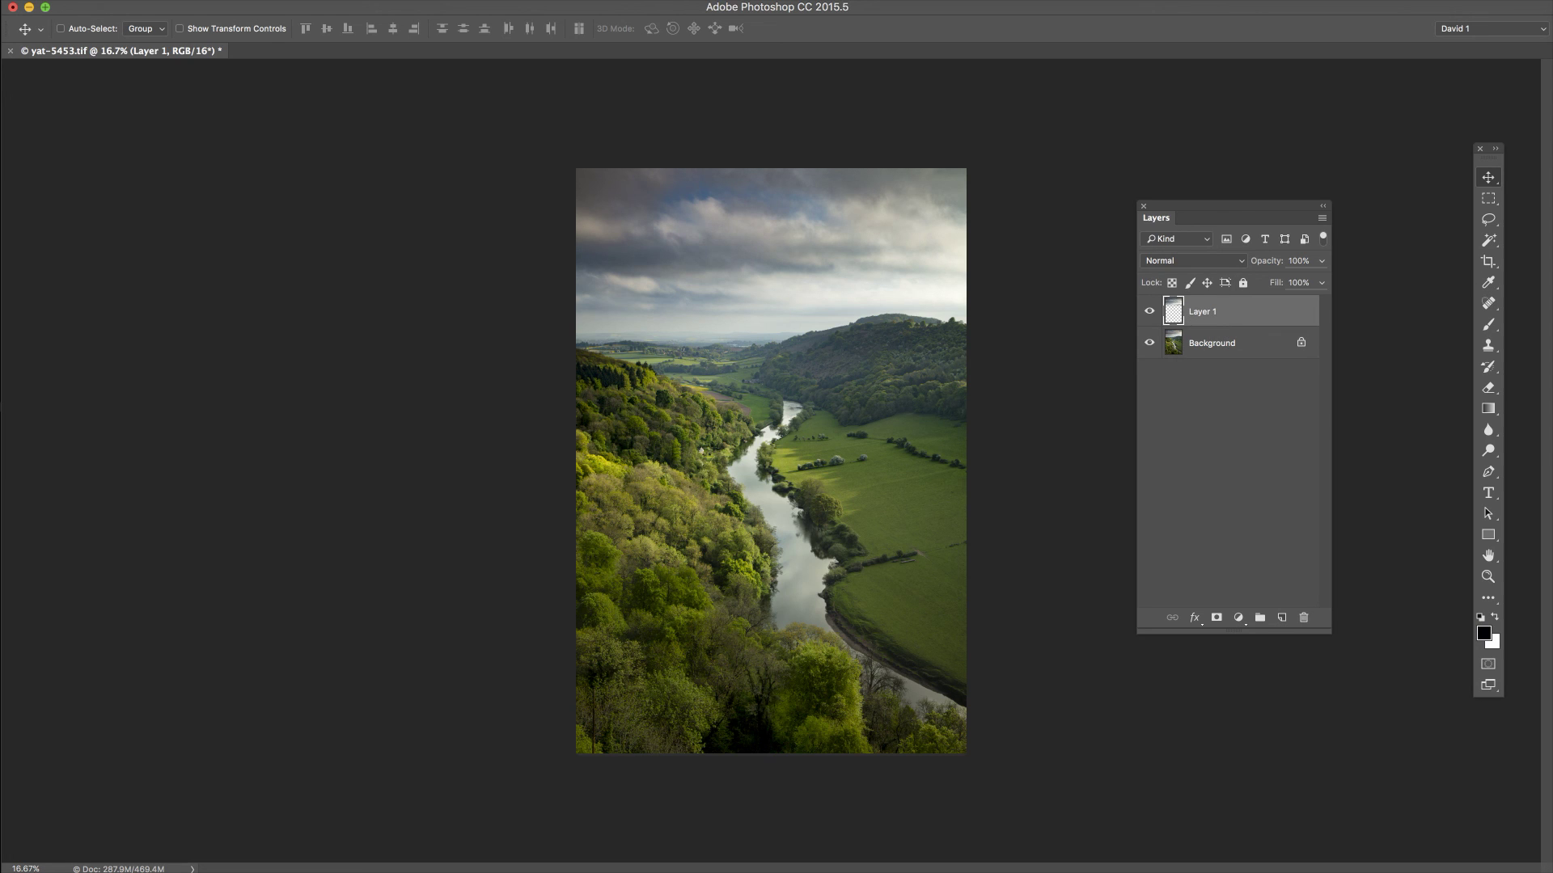
key("Tab")
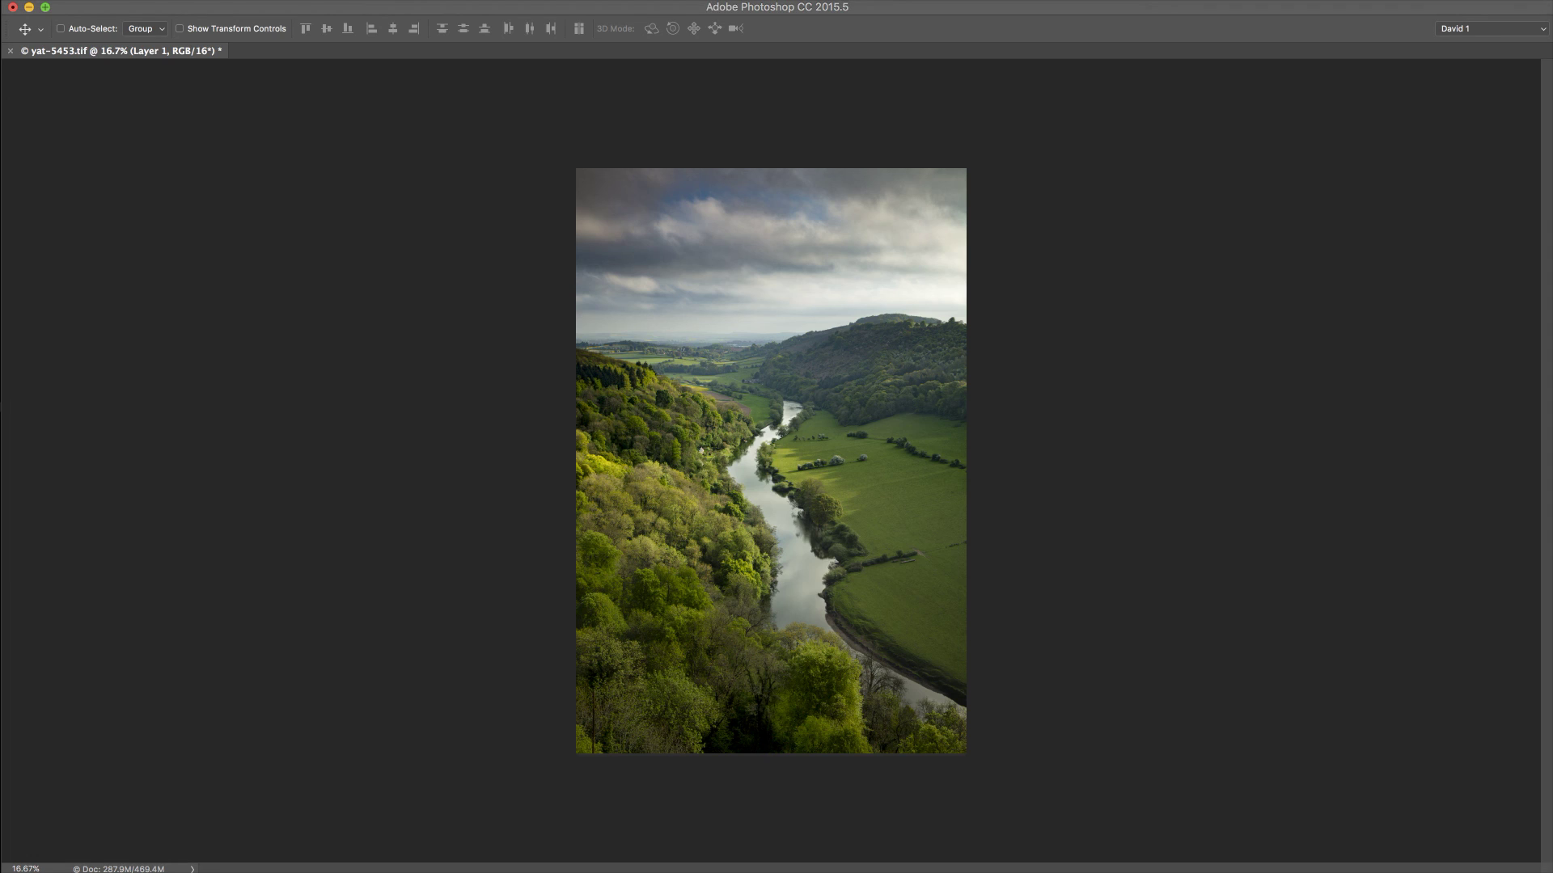
key("Tab")
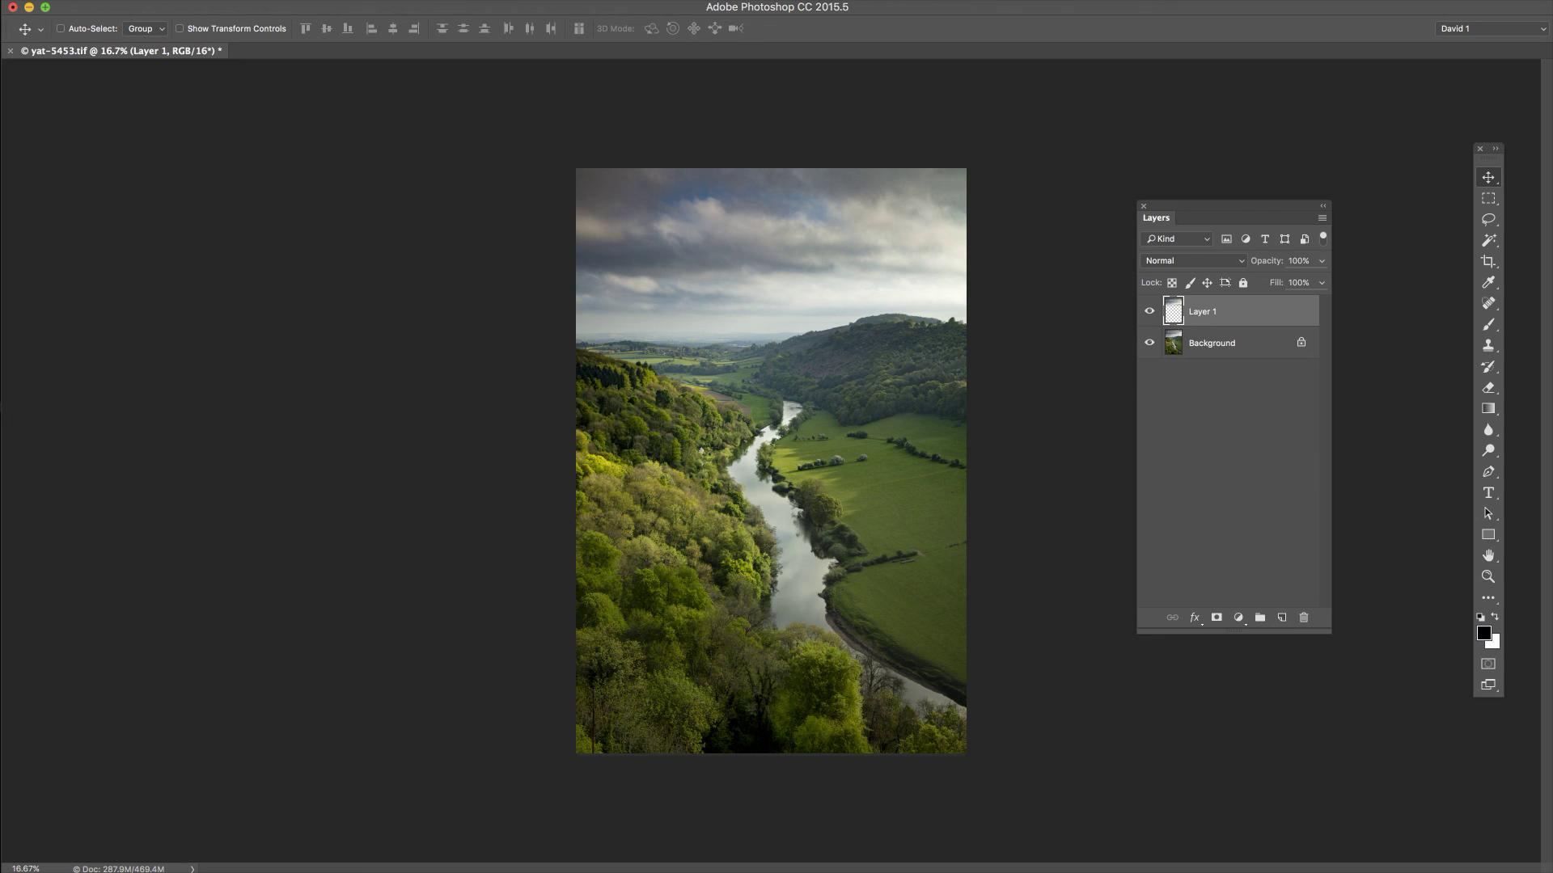
left_click(0, 0)
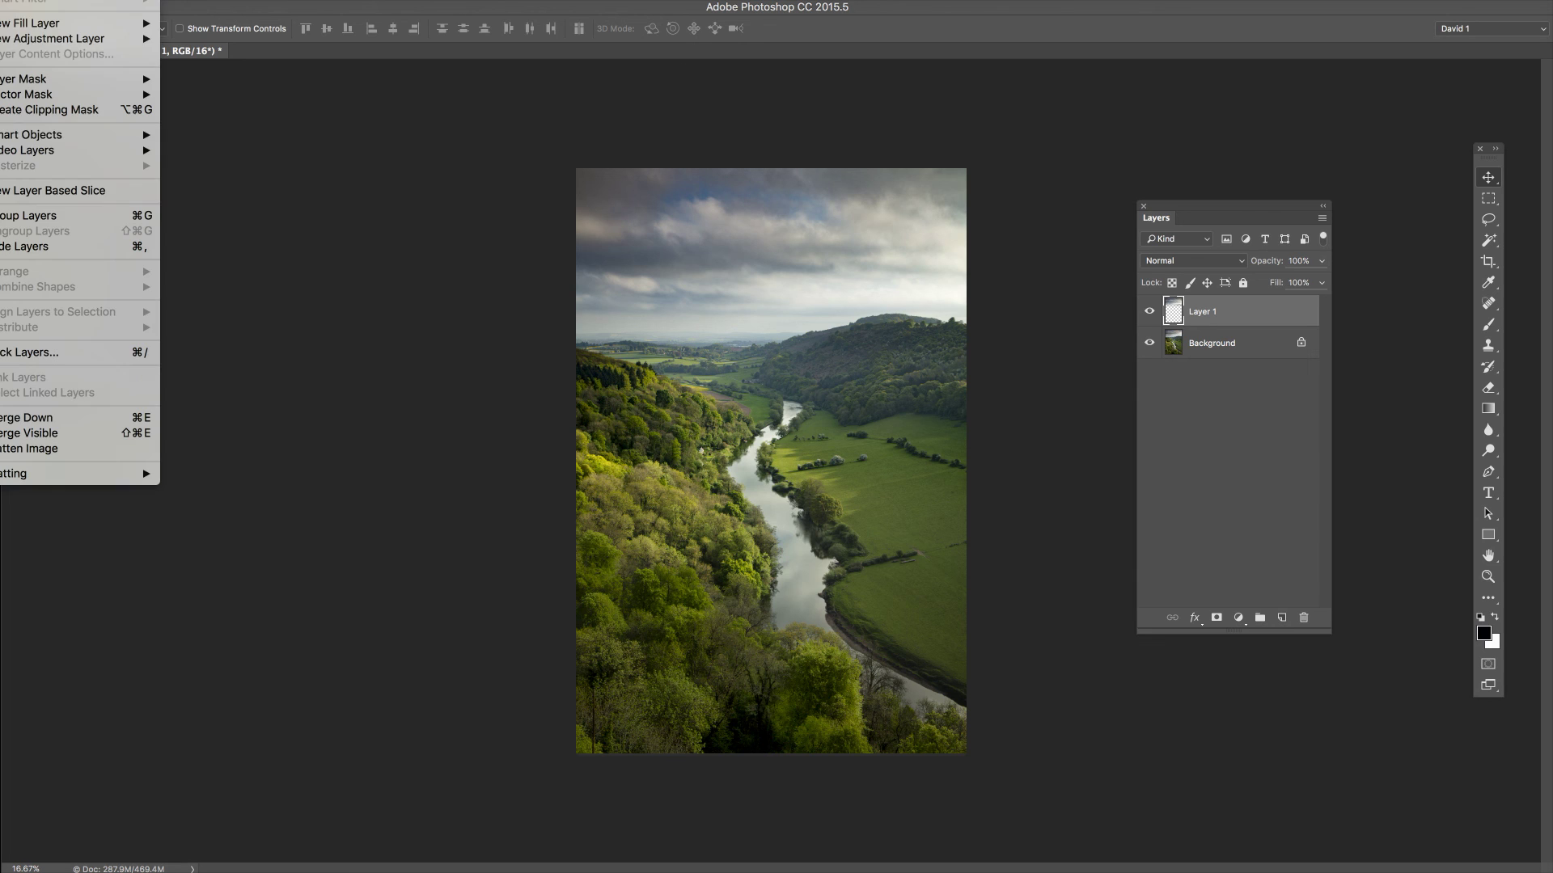
left_click(47, 450)
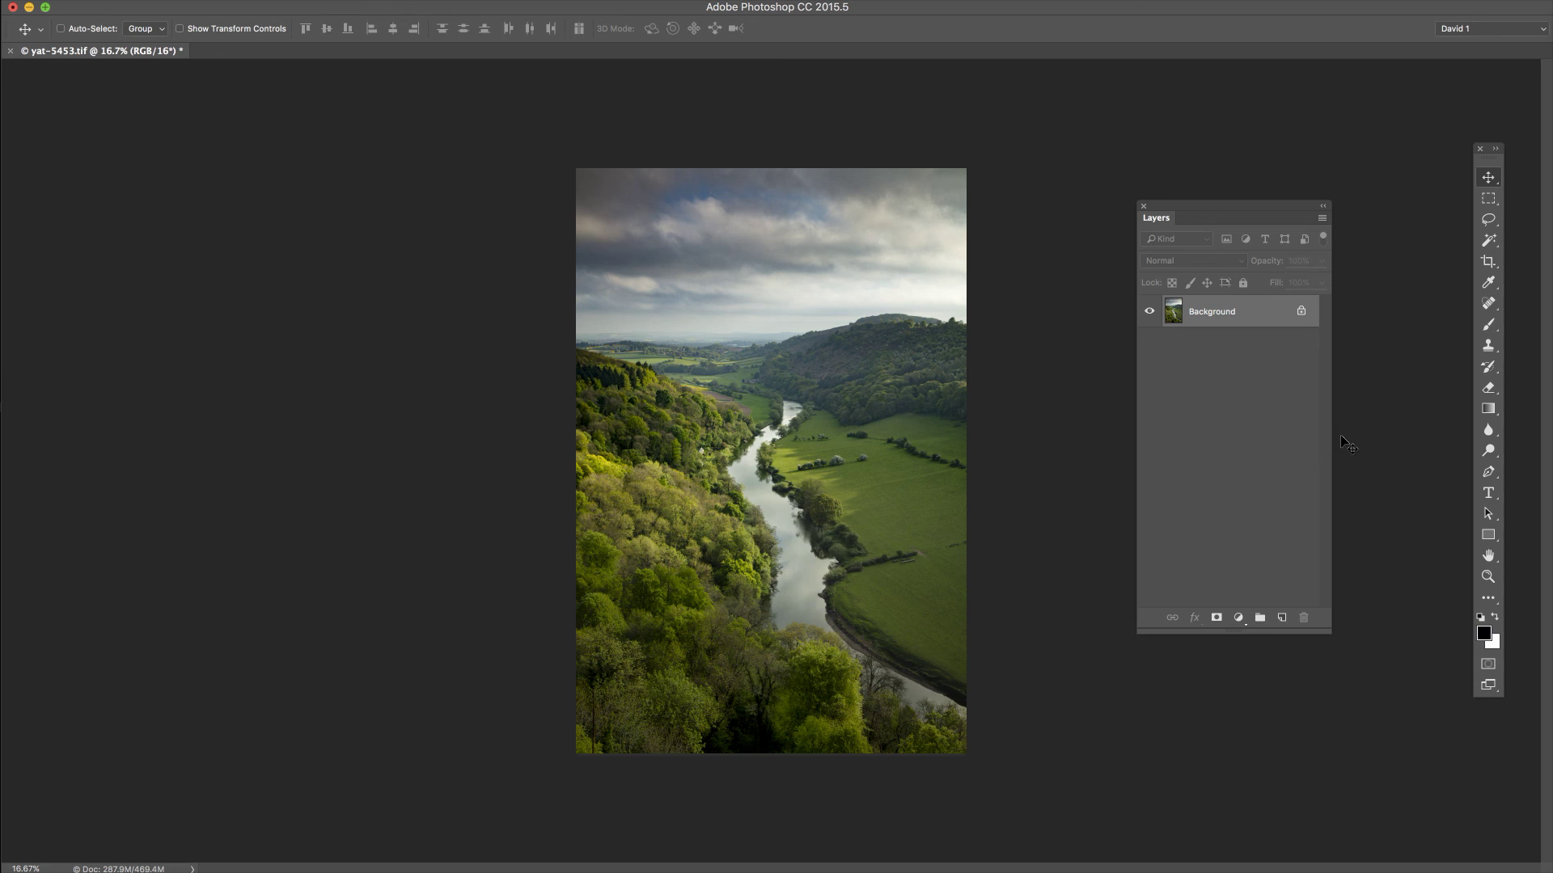